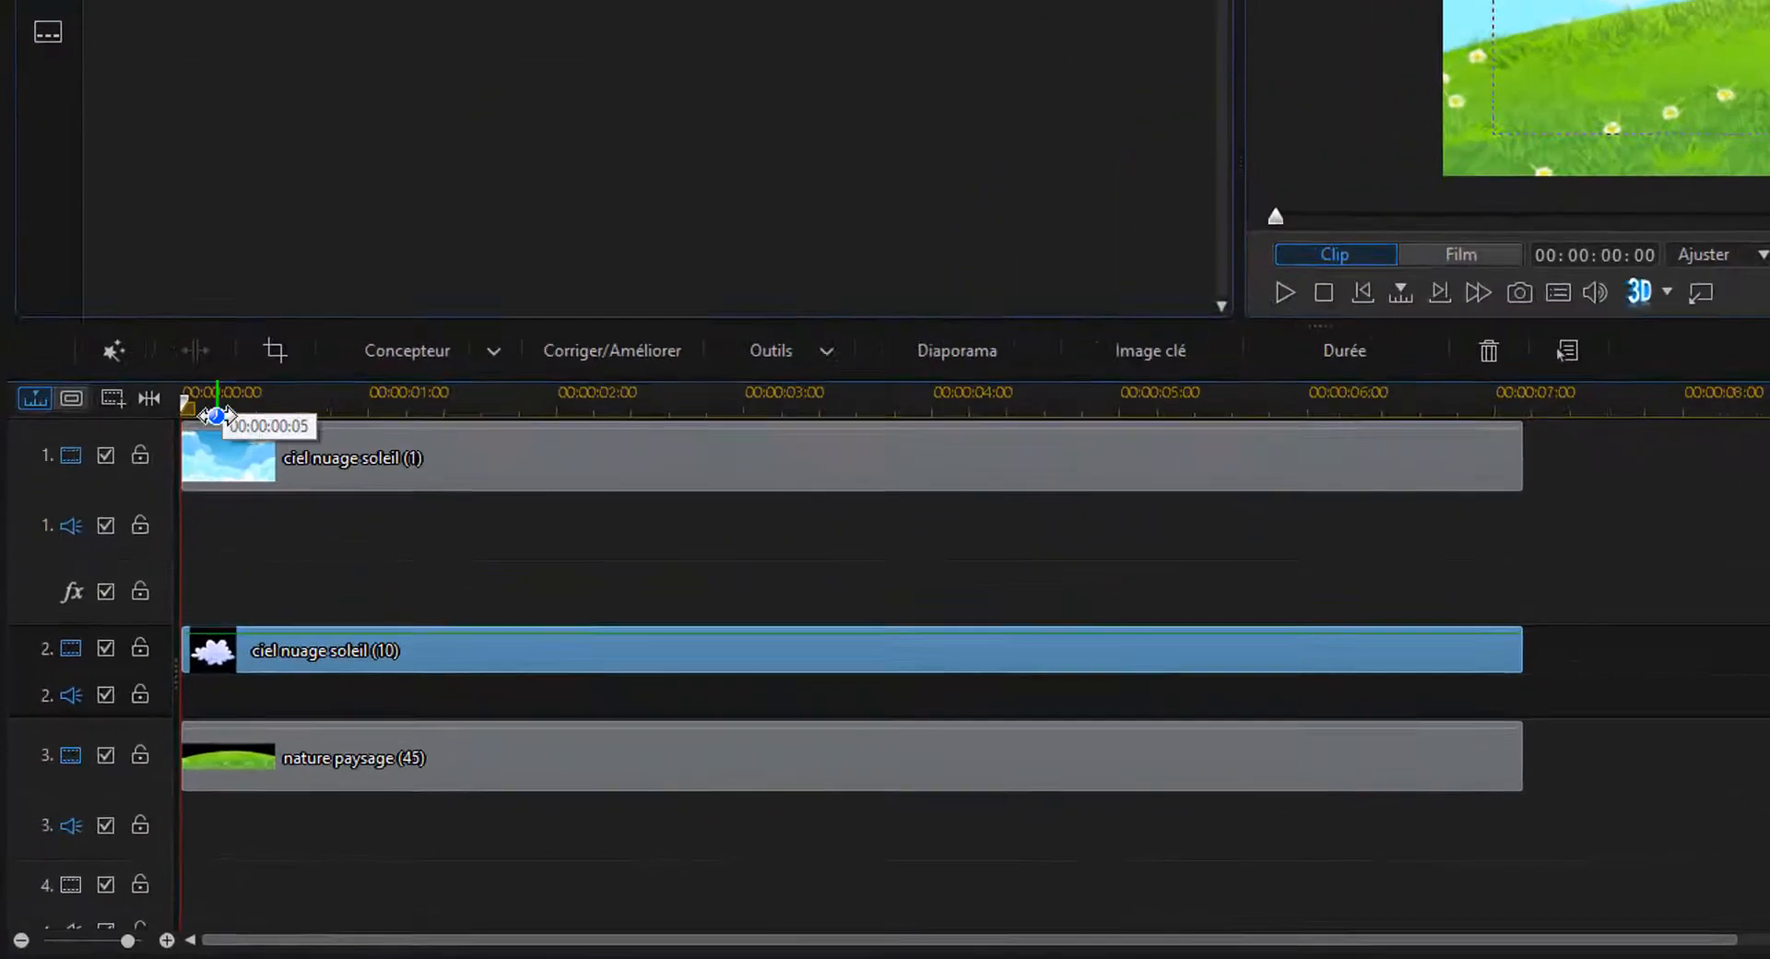
# - Try shifting the cloud clip across the sky at 00:00:04:03 without keyframes, then return it to the right side
pyautogui.moveTo(138, 590); pyautogui.dragTo(195, 589)
pyautogui.moveTo(324, 341); pyautogui.dragTo(479, 335)
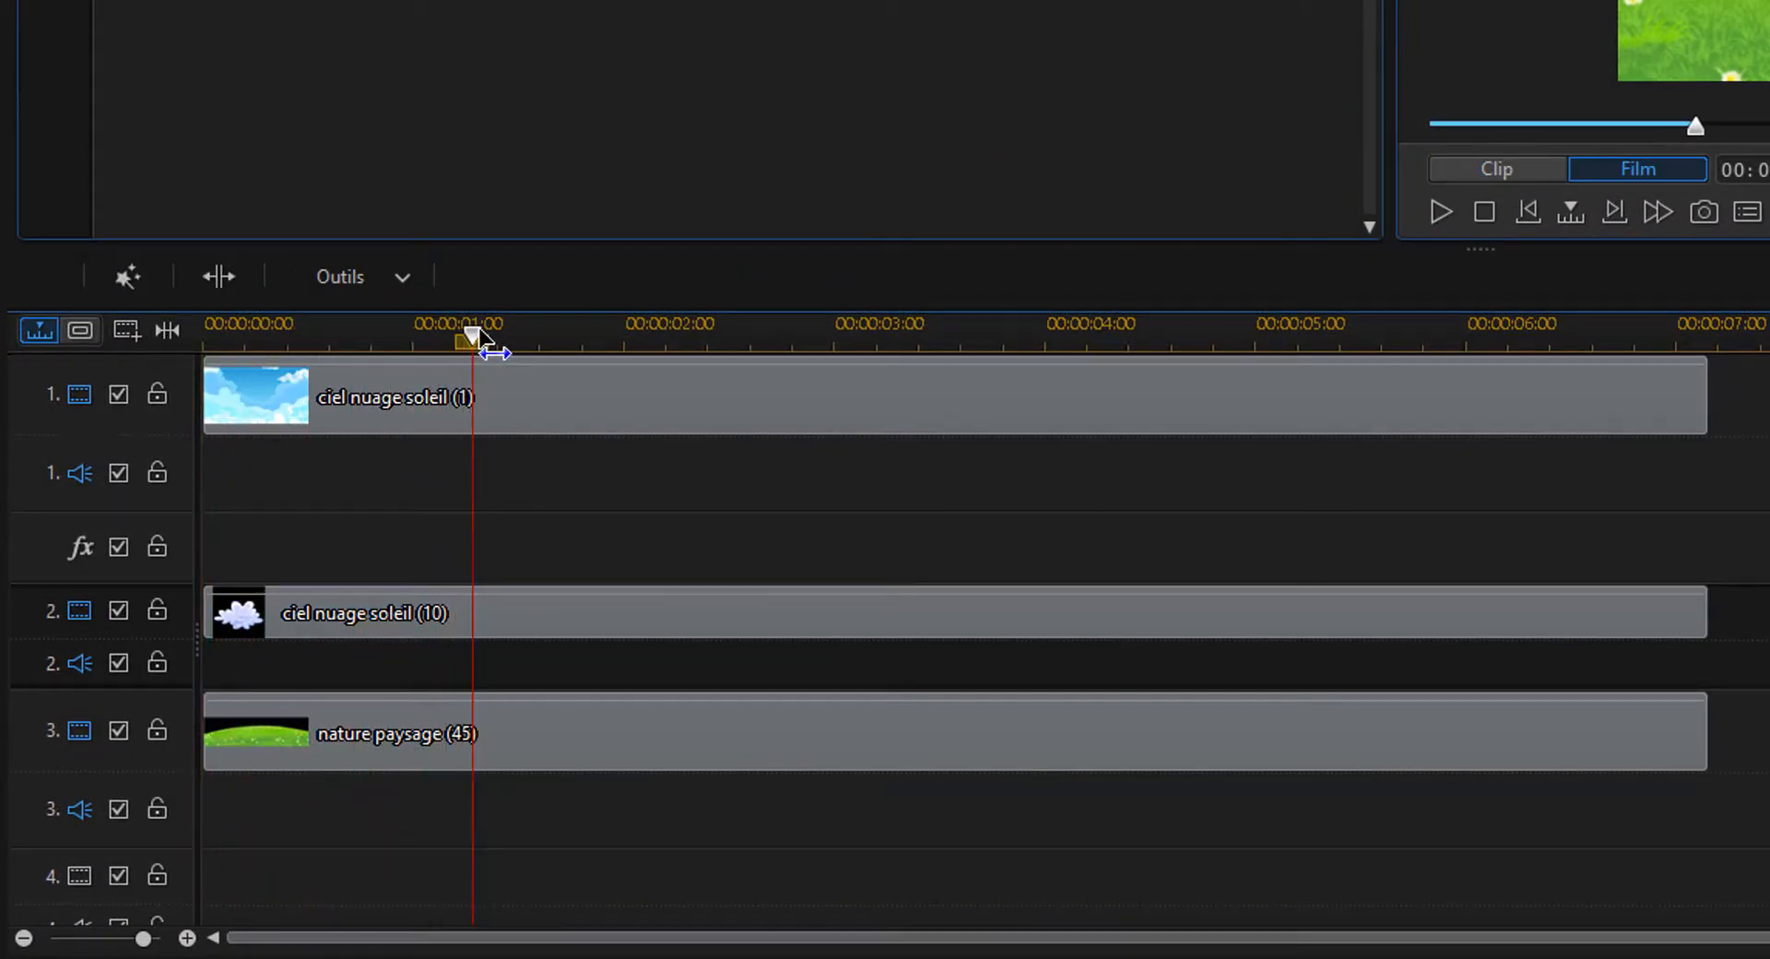
pyautogui.click(497, 613)
pyautogui.moveTo(1488, 249); pyautogui.dragTo(1490, 248)
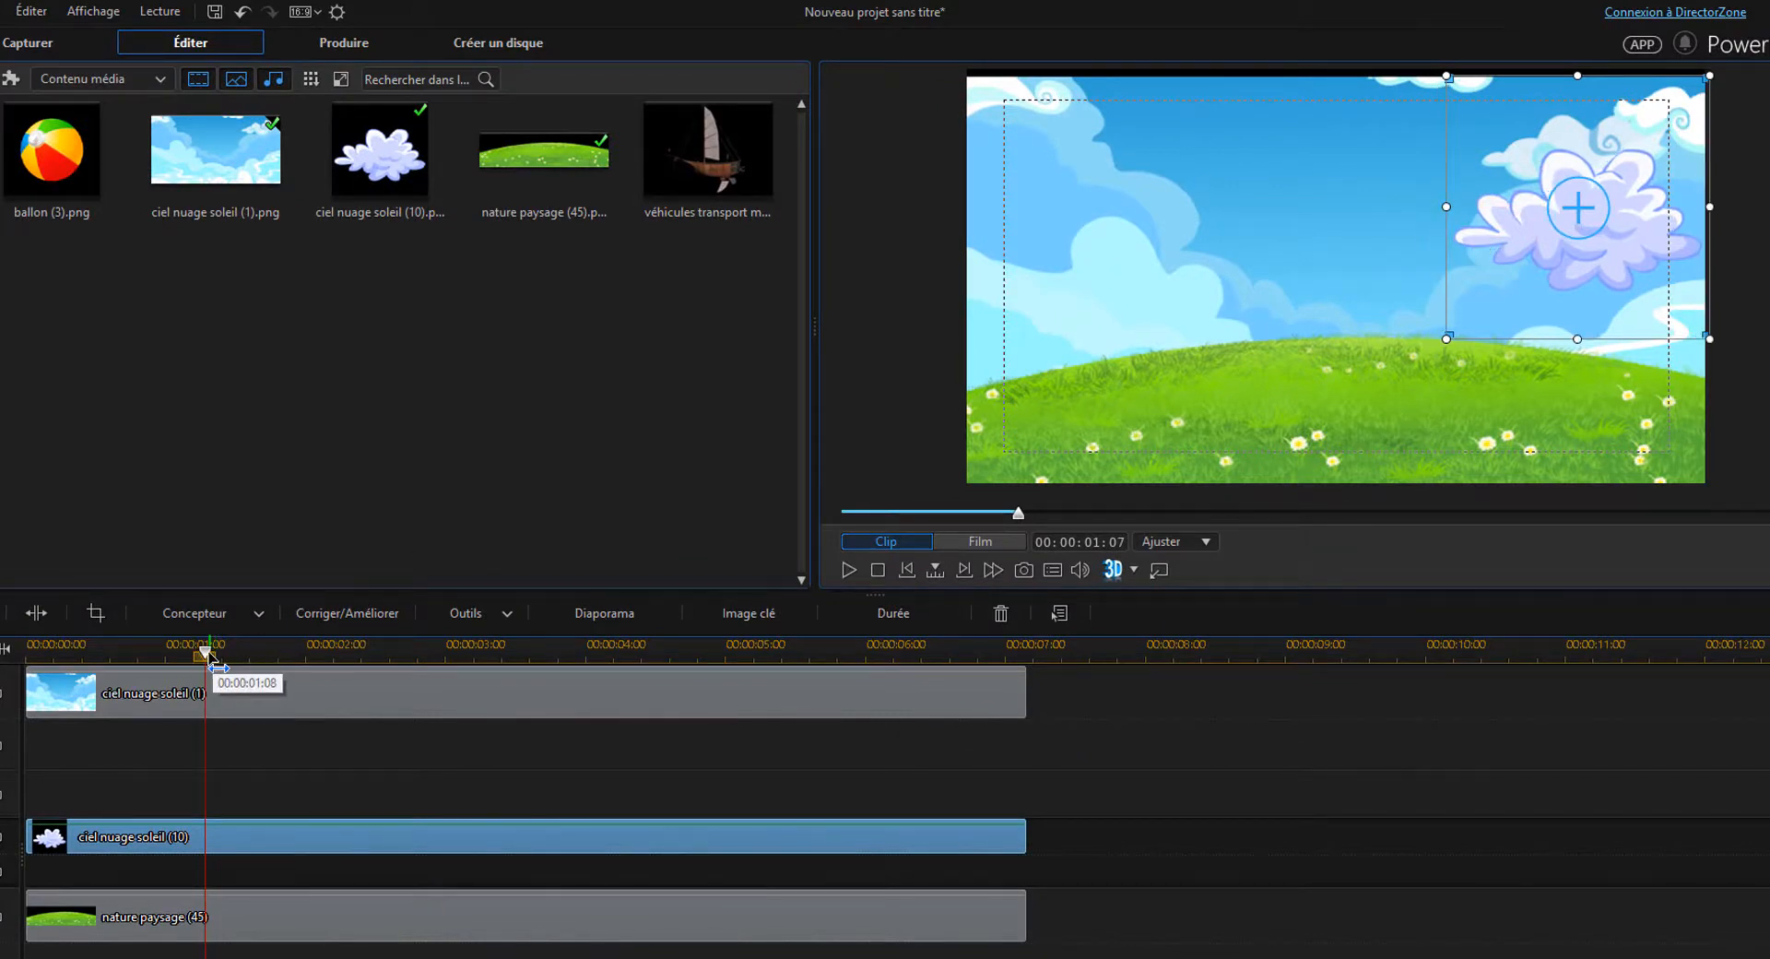
pyautogui.click(210, 656)
pyautogui.moveTo(208, 656); pyautogui.dragTo(608, 673)
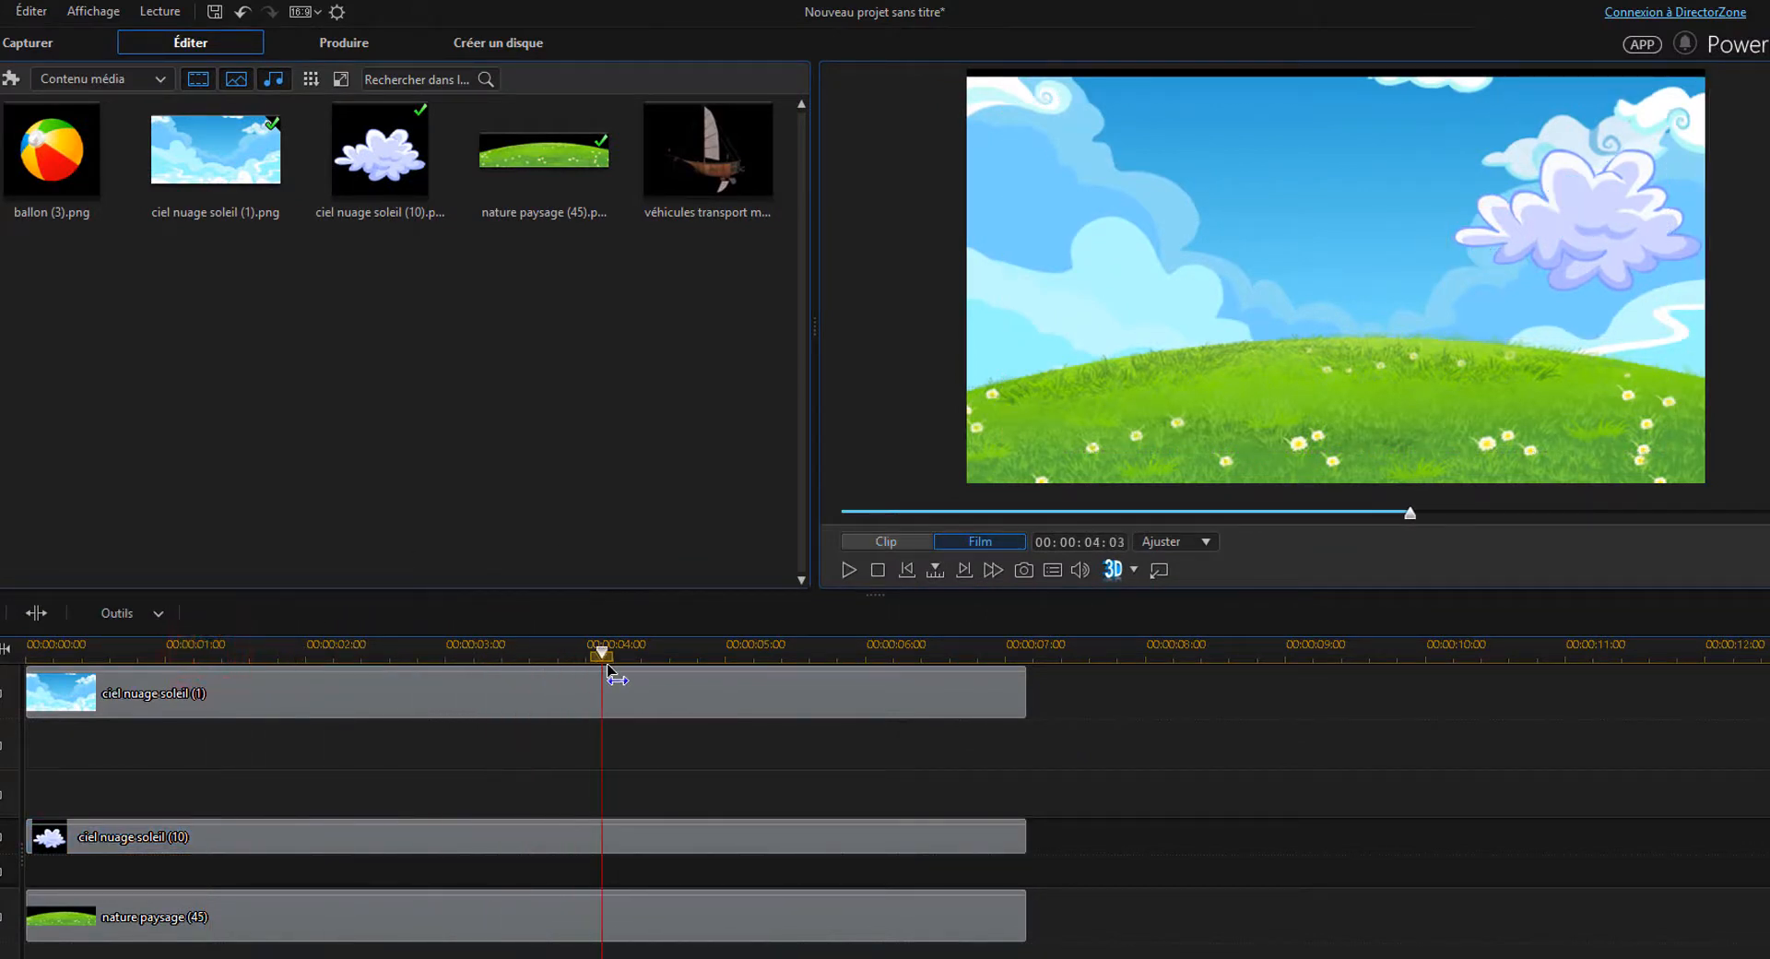
pyautogui.click(626, 835)
pyautogui.moveTo(1527, 252); pyautogui.dragTo(1064, 254)
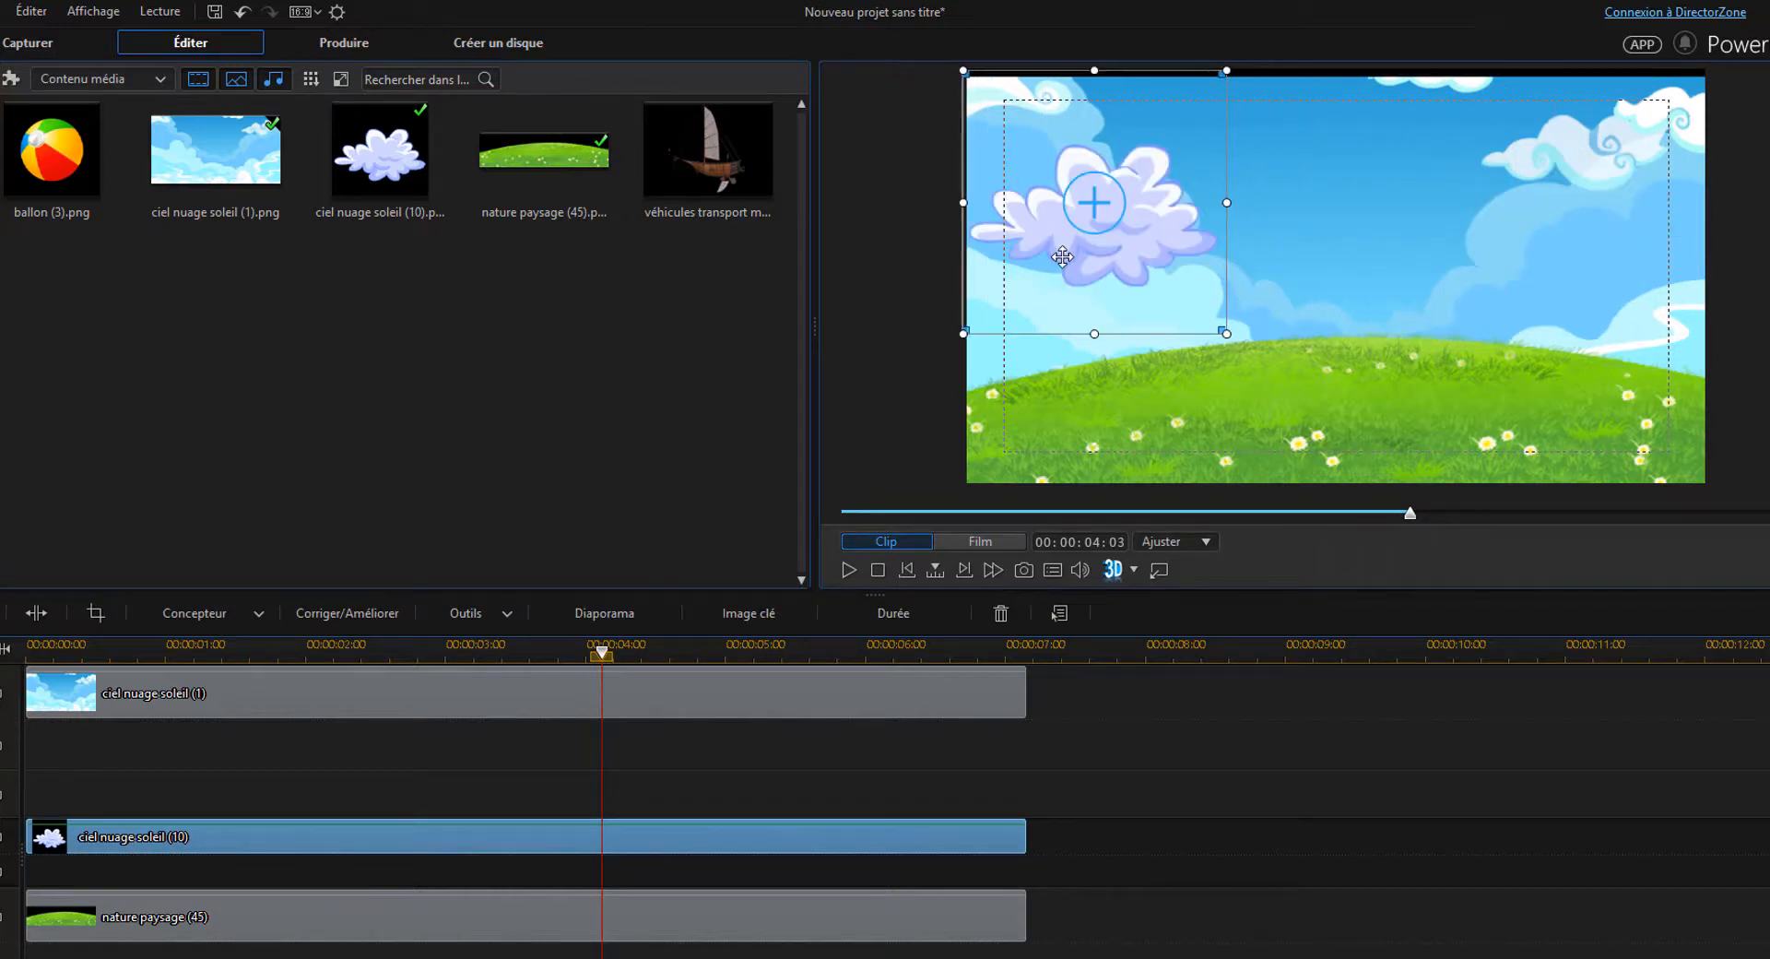
pyautogui.moveTo(1064, 248); pyautogui.dragTo(1554, 247)
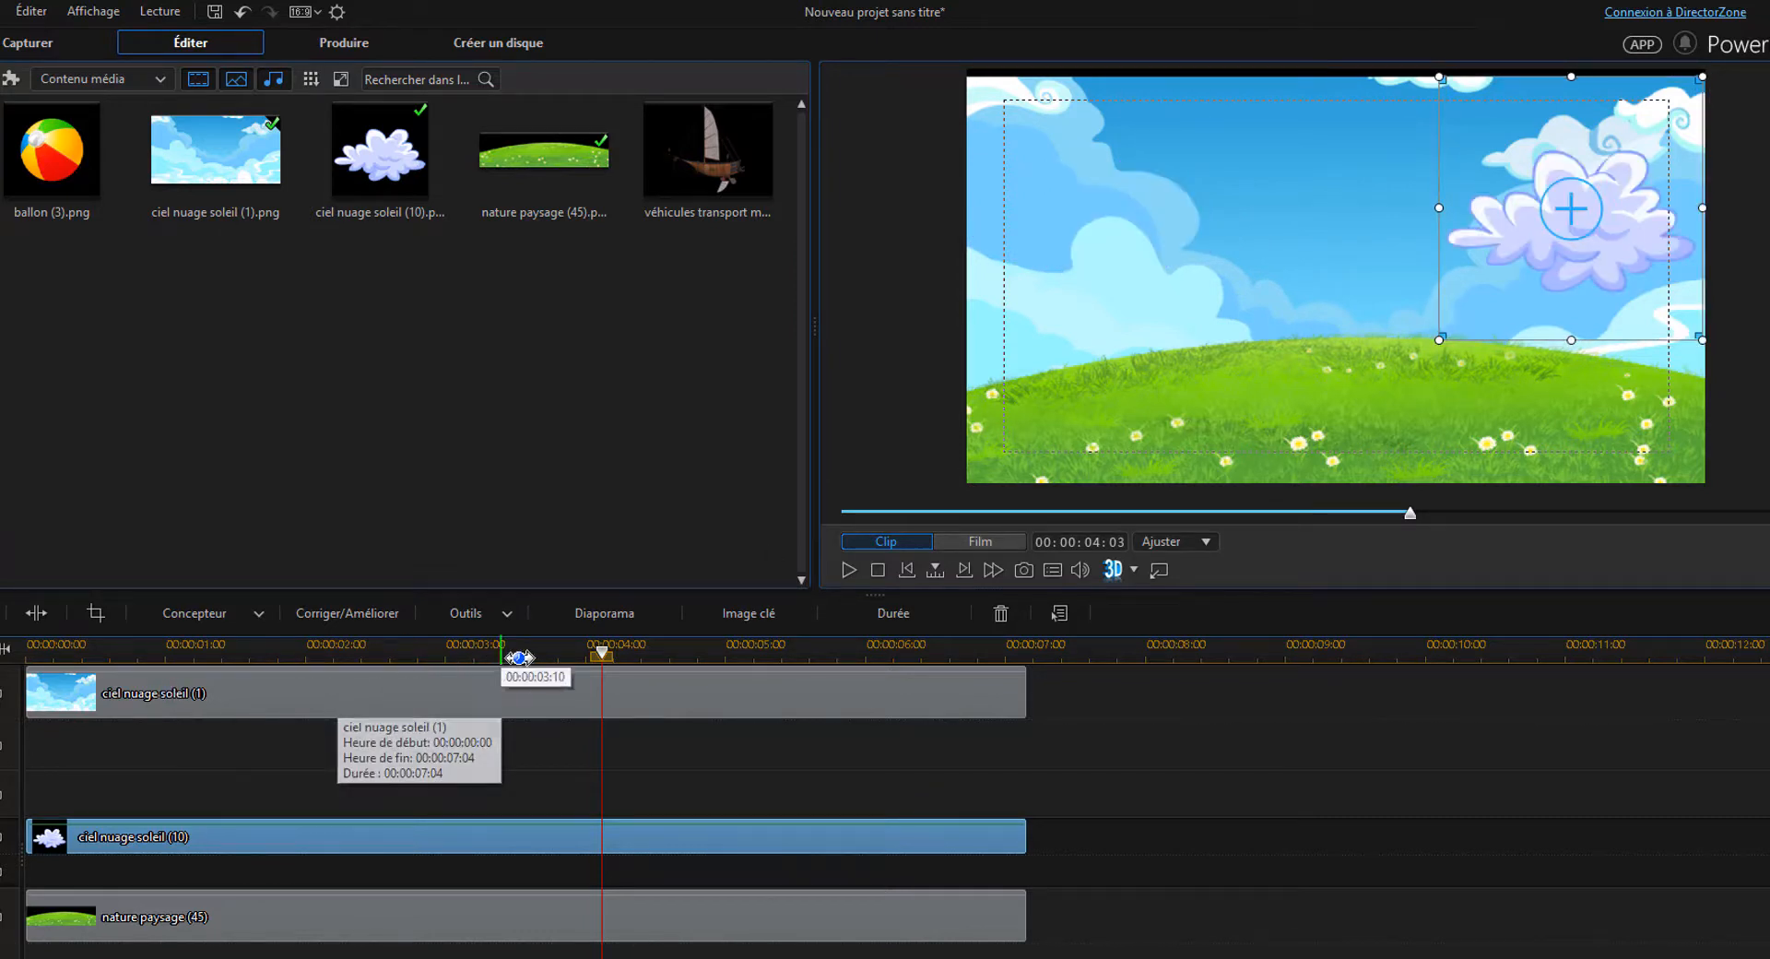
# - Check the cloud at the clip's start and at 00:00:04:00, then place it back on the right side of the sky
pyautogui.moveTo(604, 656); pyautogui.dragTo(39, 666)
pyautogui.moveTo(227, 475); pyautogui.dragTo(192, 477)
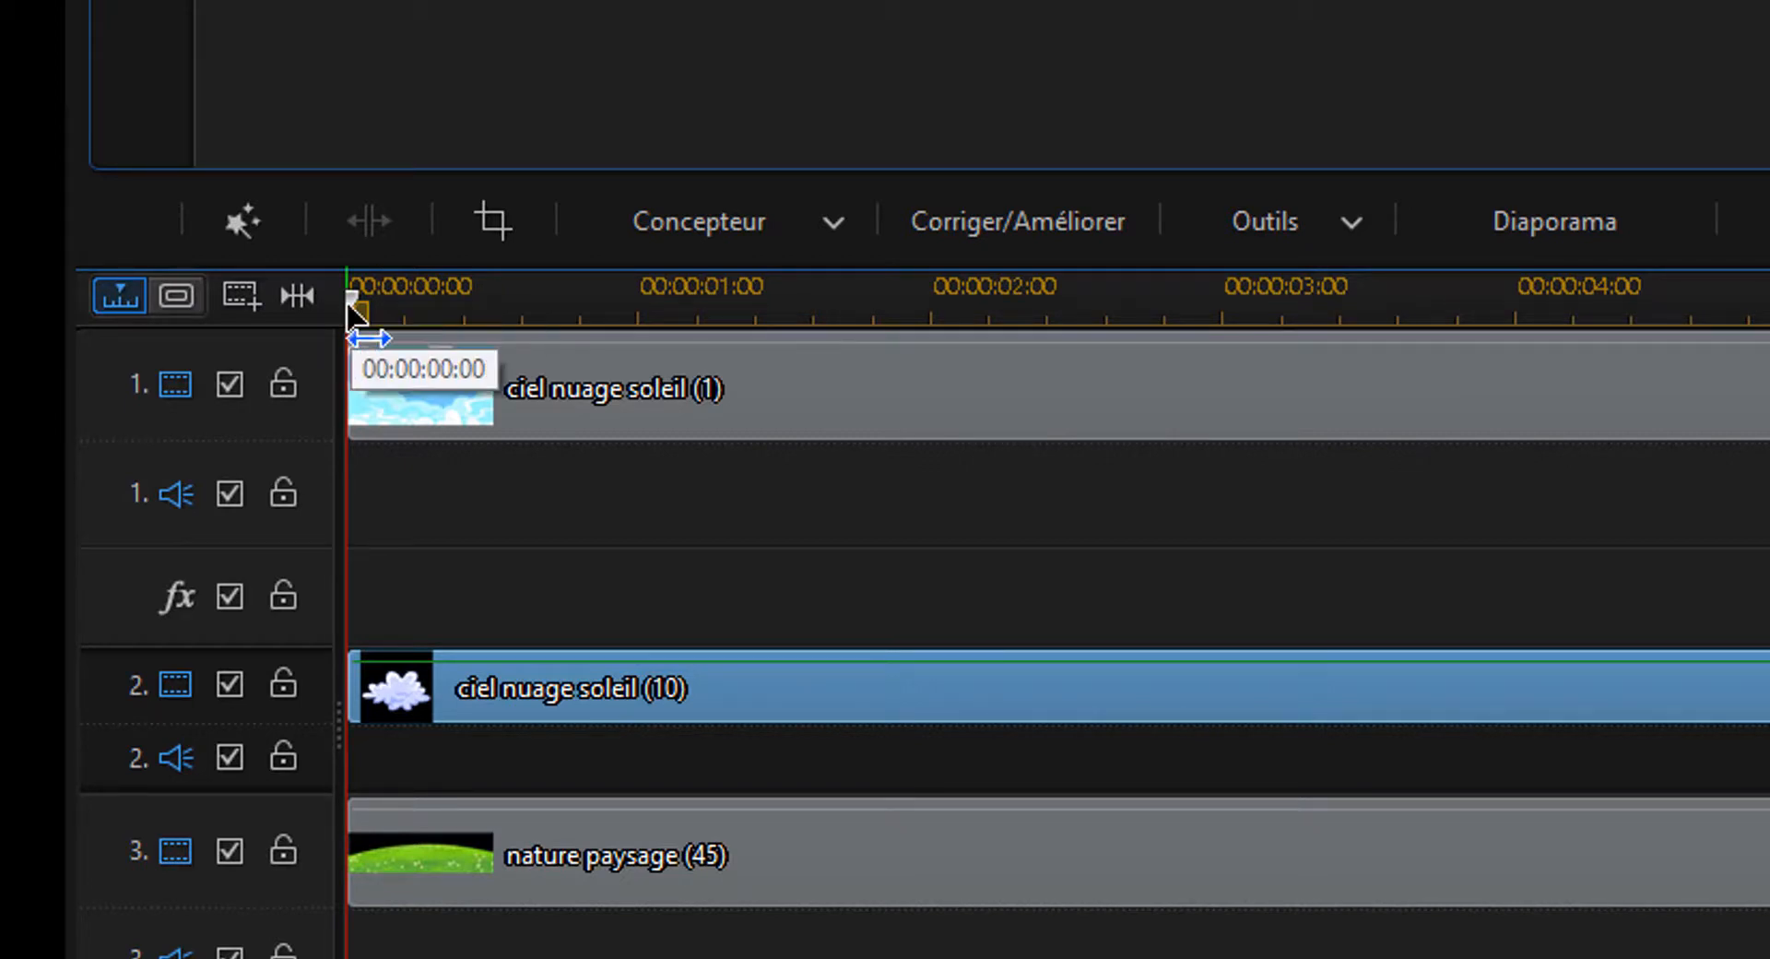
pyautogui.moveTo(351, 301); pyautogui.dragTo(1510, 304)
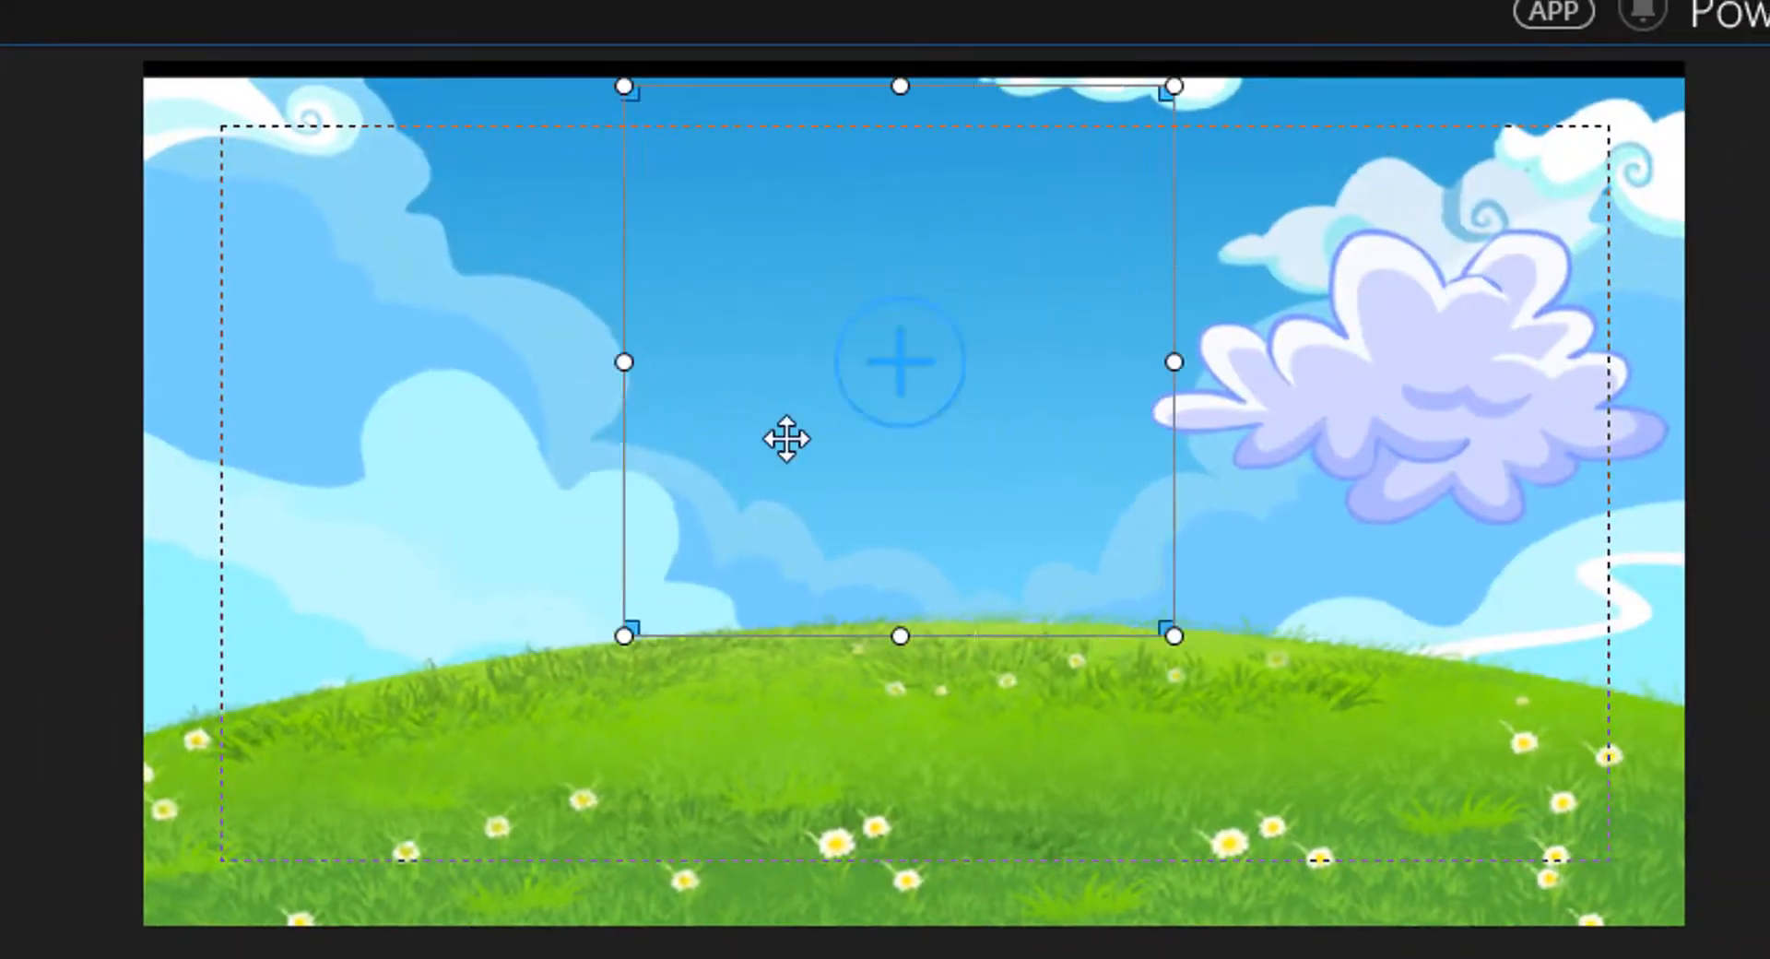
pyautogui.moveTo(790, 438); pyautogui.dragTo(1457, 434)
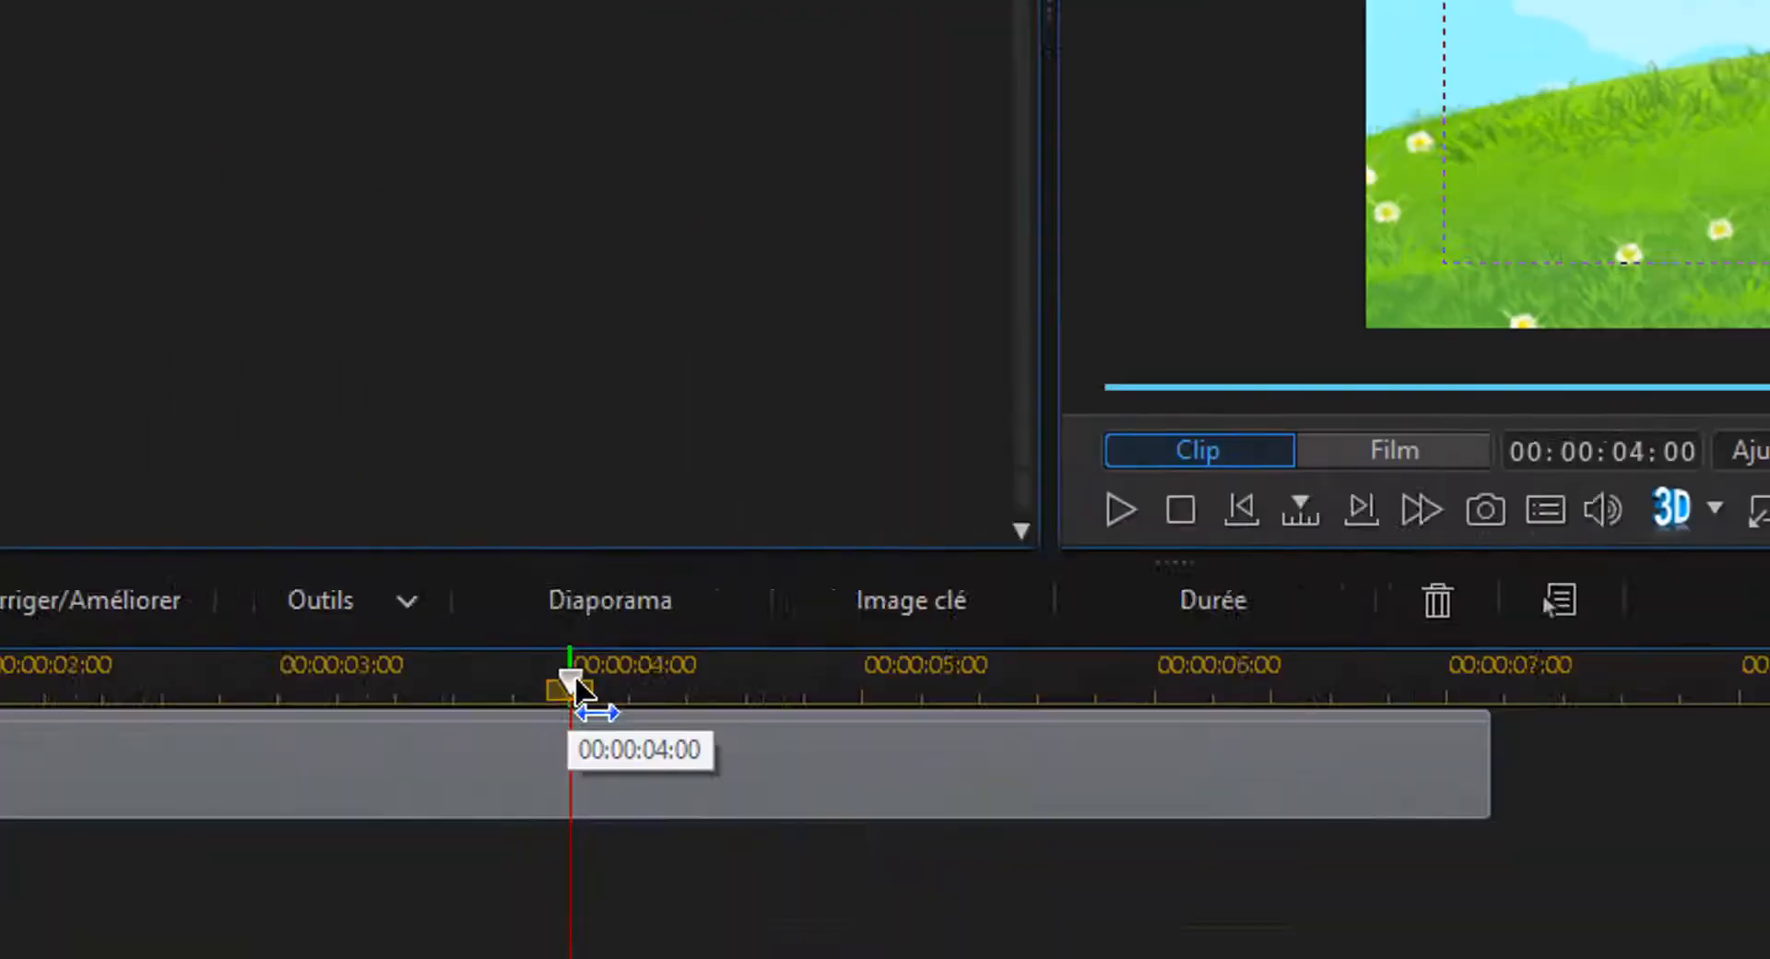
# - Return the playhead to 00:00:00:00 and open the cloud clip's keyframe settings with the Attributs du clip group expanded
pyautogui.moveTo(1520, 220); pyautogui.dragTo(325, 263)
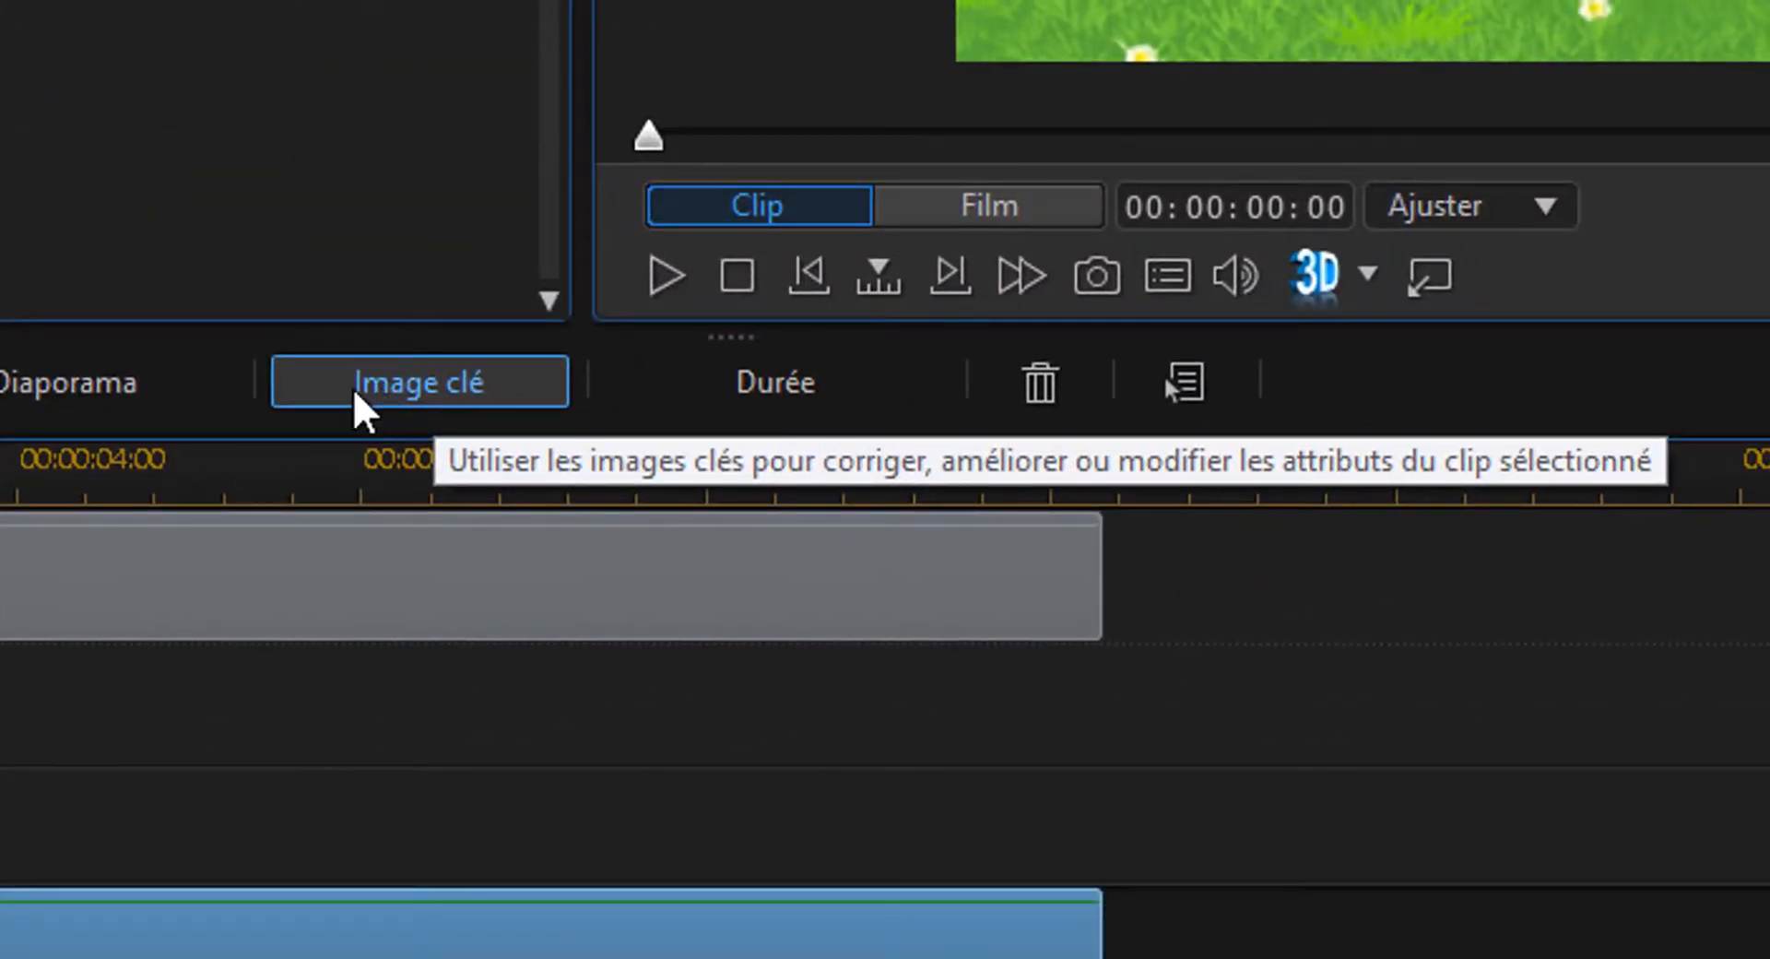
pyautogui.click(401, 380)
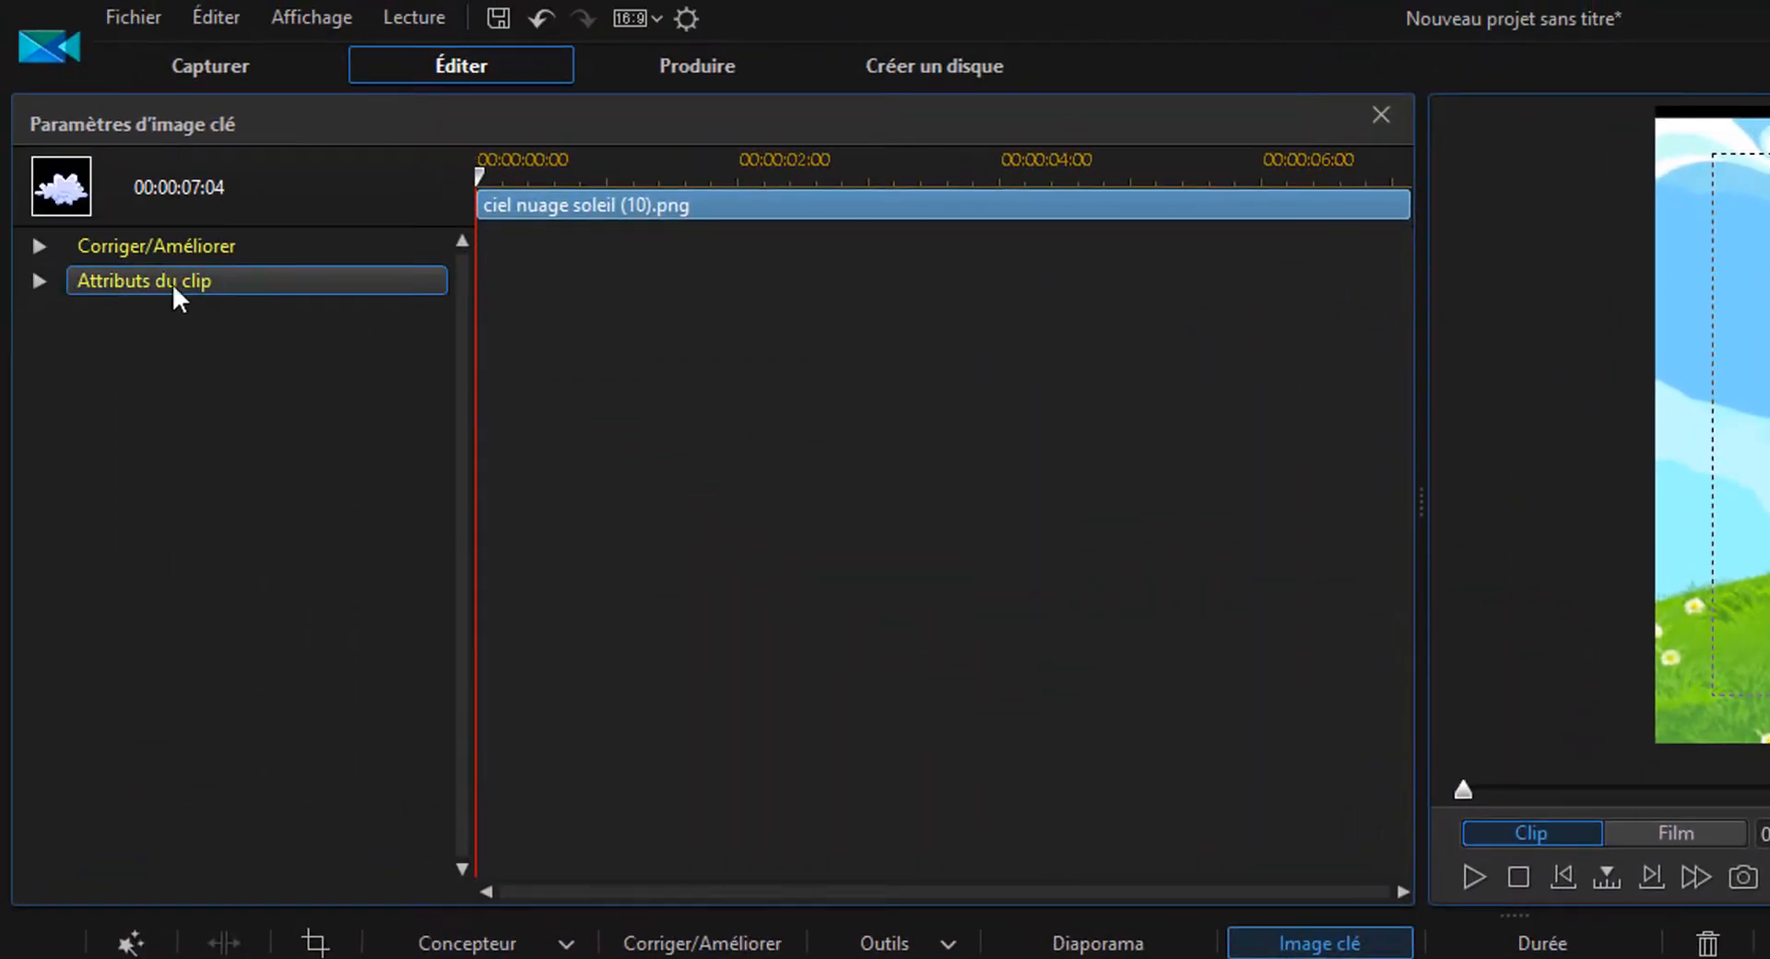
pyautogui.click(40, 280)
pyautogui.click(37, 253)
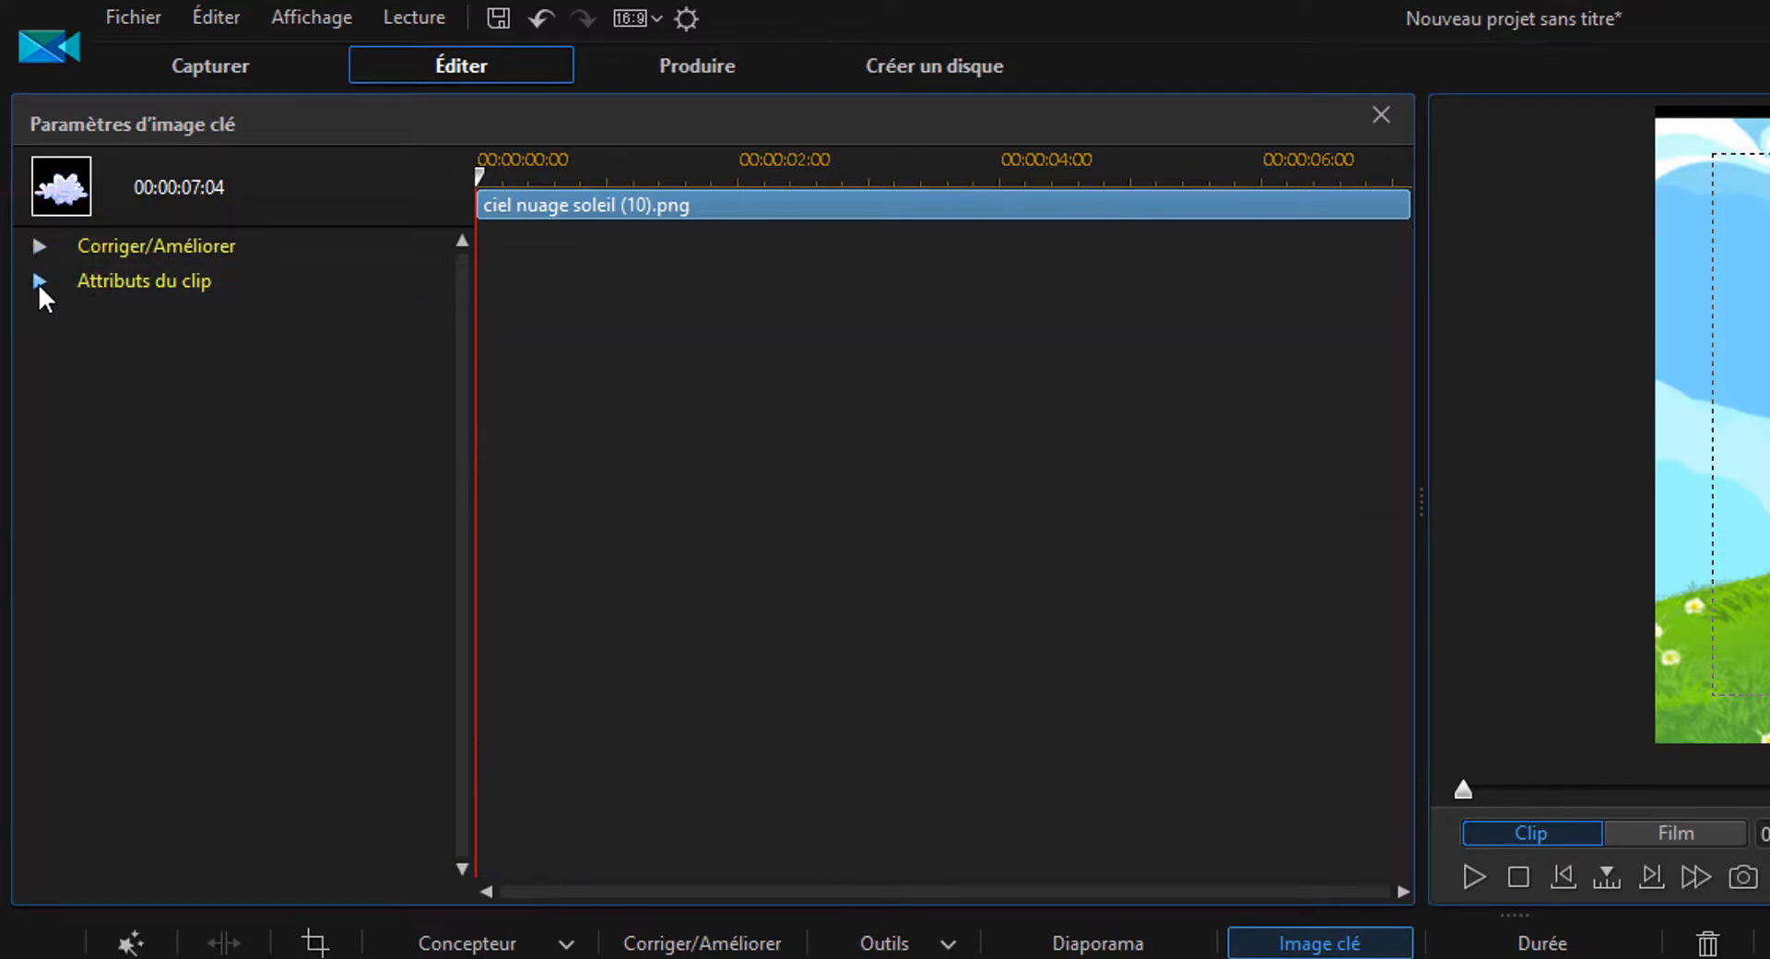
pyautogui.click(39, 281)
pyautogui.moveTo(457, 380); pyautogui.dragTo(462, 325)
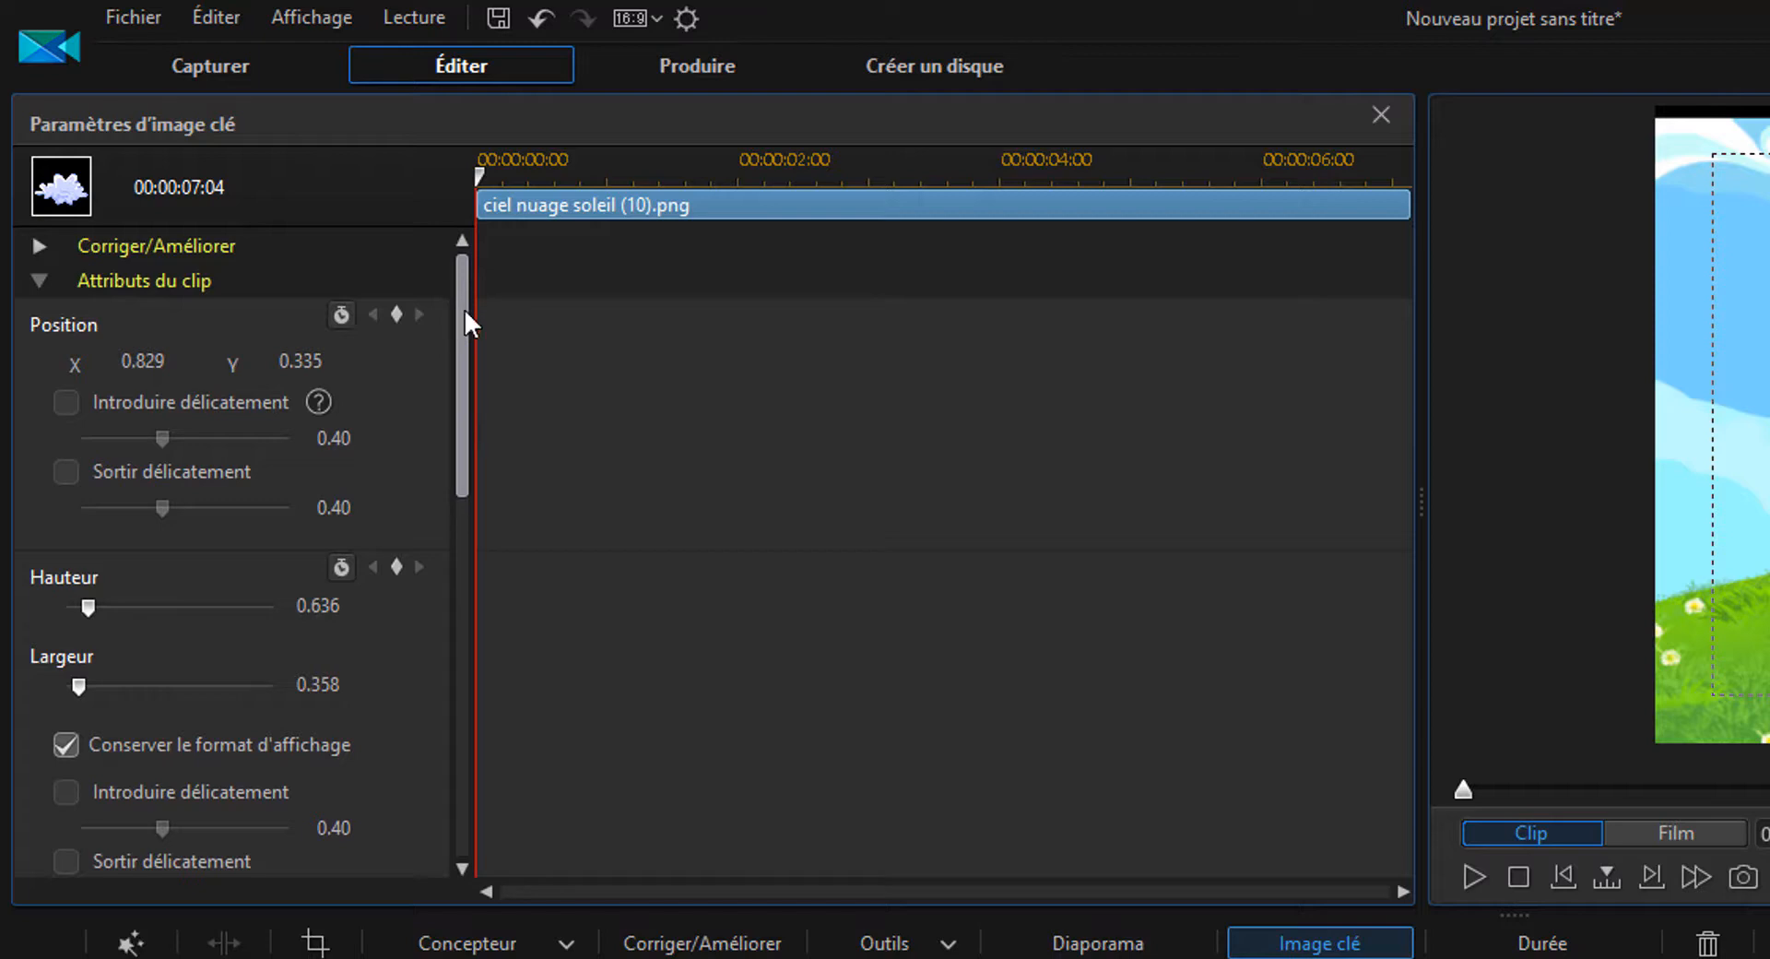
pyautogui.moveTo(462, 309)
pyautogui.mouseDown()
pyautogui.moveTo(466, 660)
pyautogui.moveTo(463, 280)
pyautogui.mouseUp()
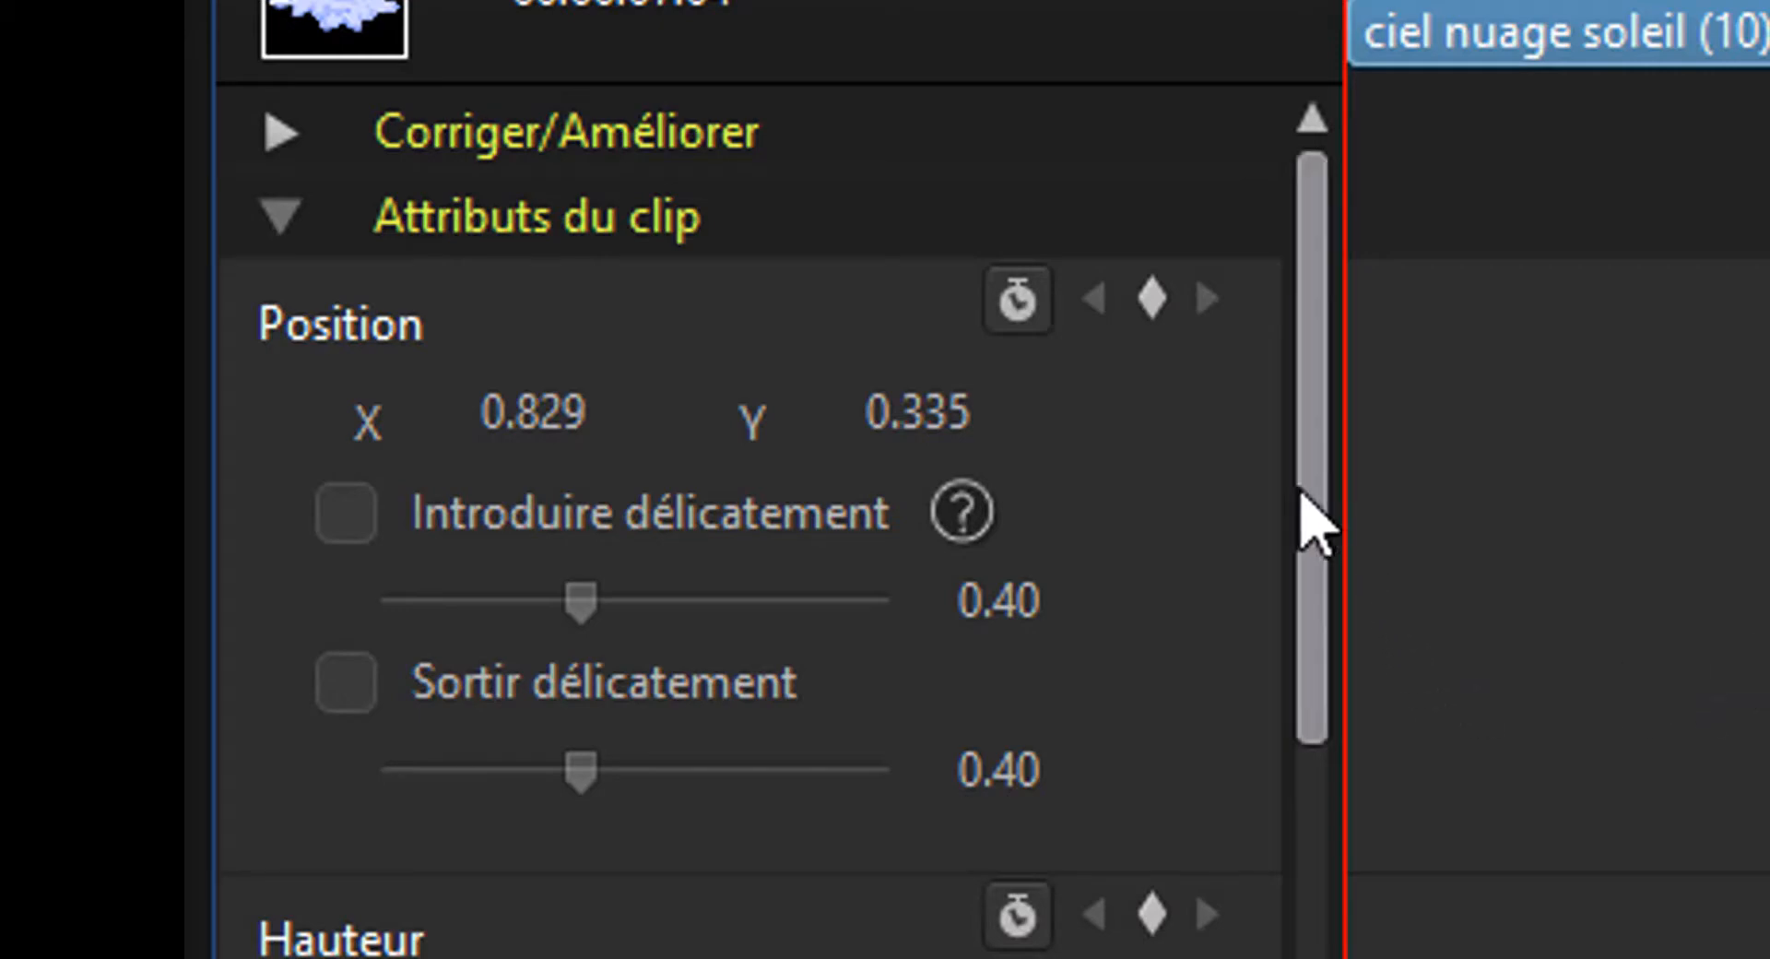
# - Add a Position keyframe to the cloud clip at 00:00:00:00
pyautogui.scroll(-1, 1314, 525)
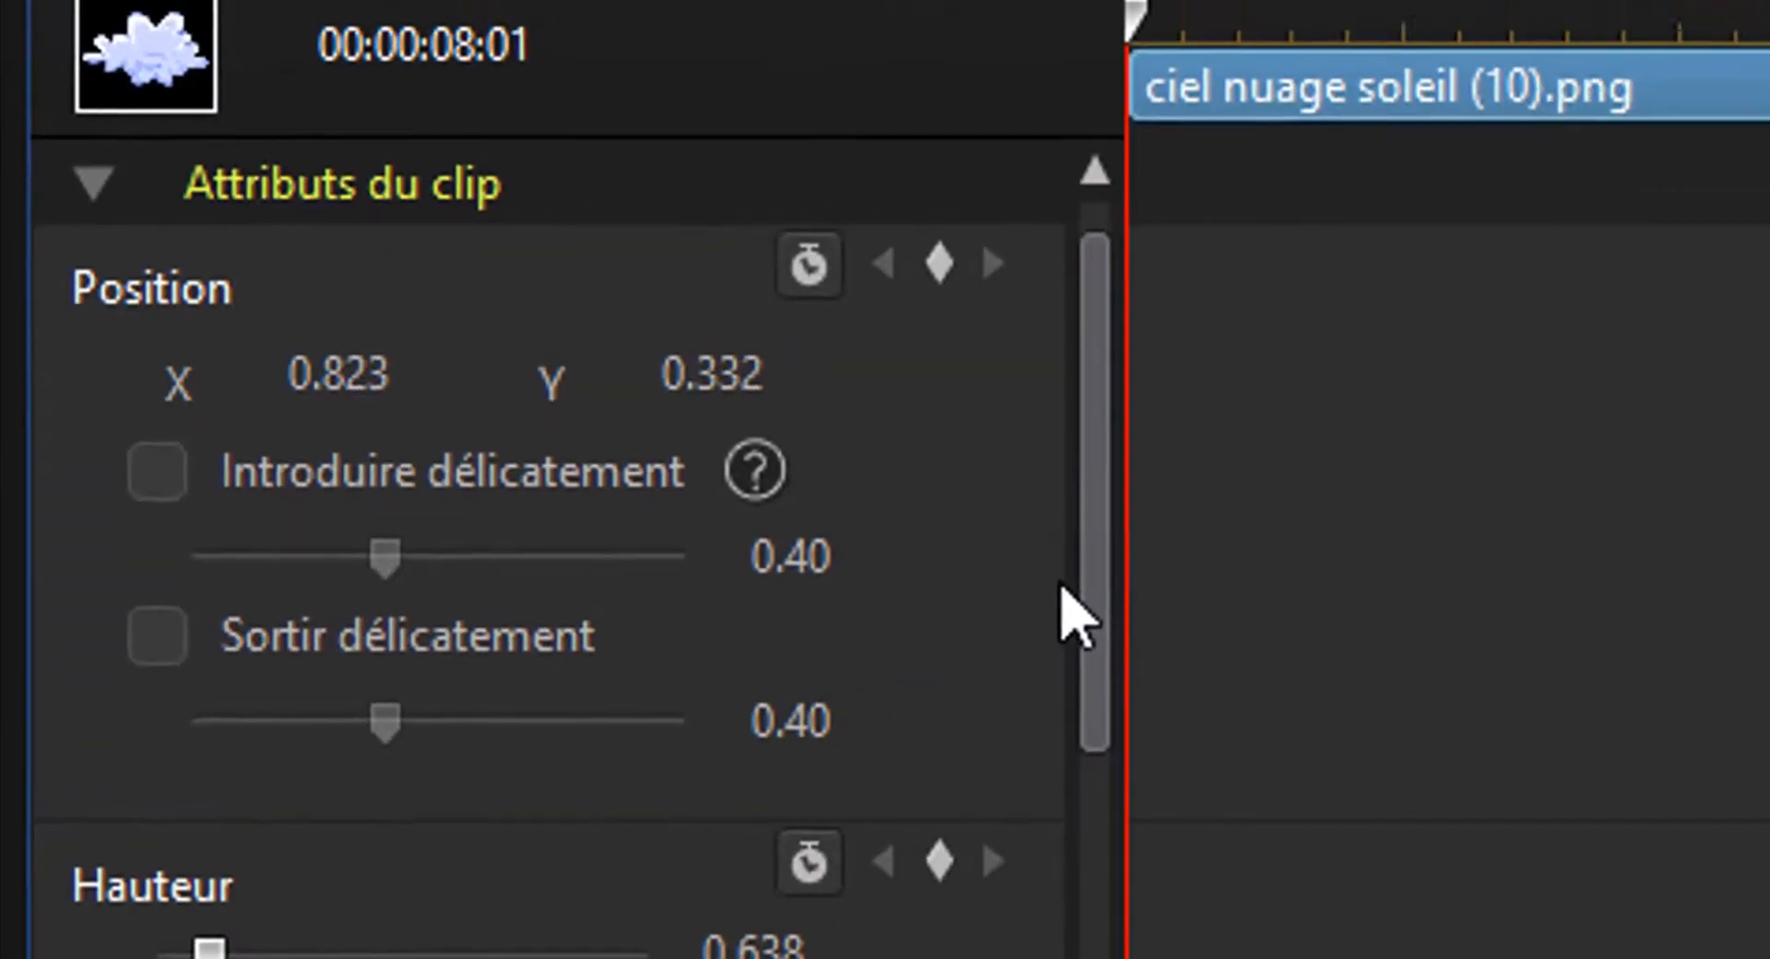
pyautogui.moveTo(428, 199); pyautogui.dragTo(373, 219)
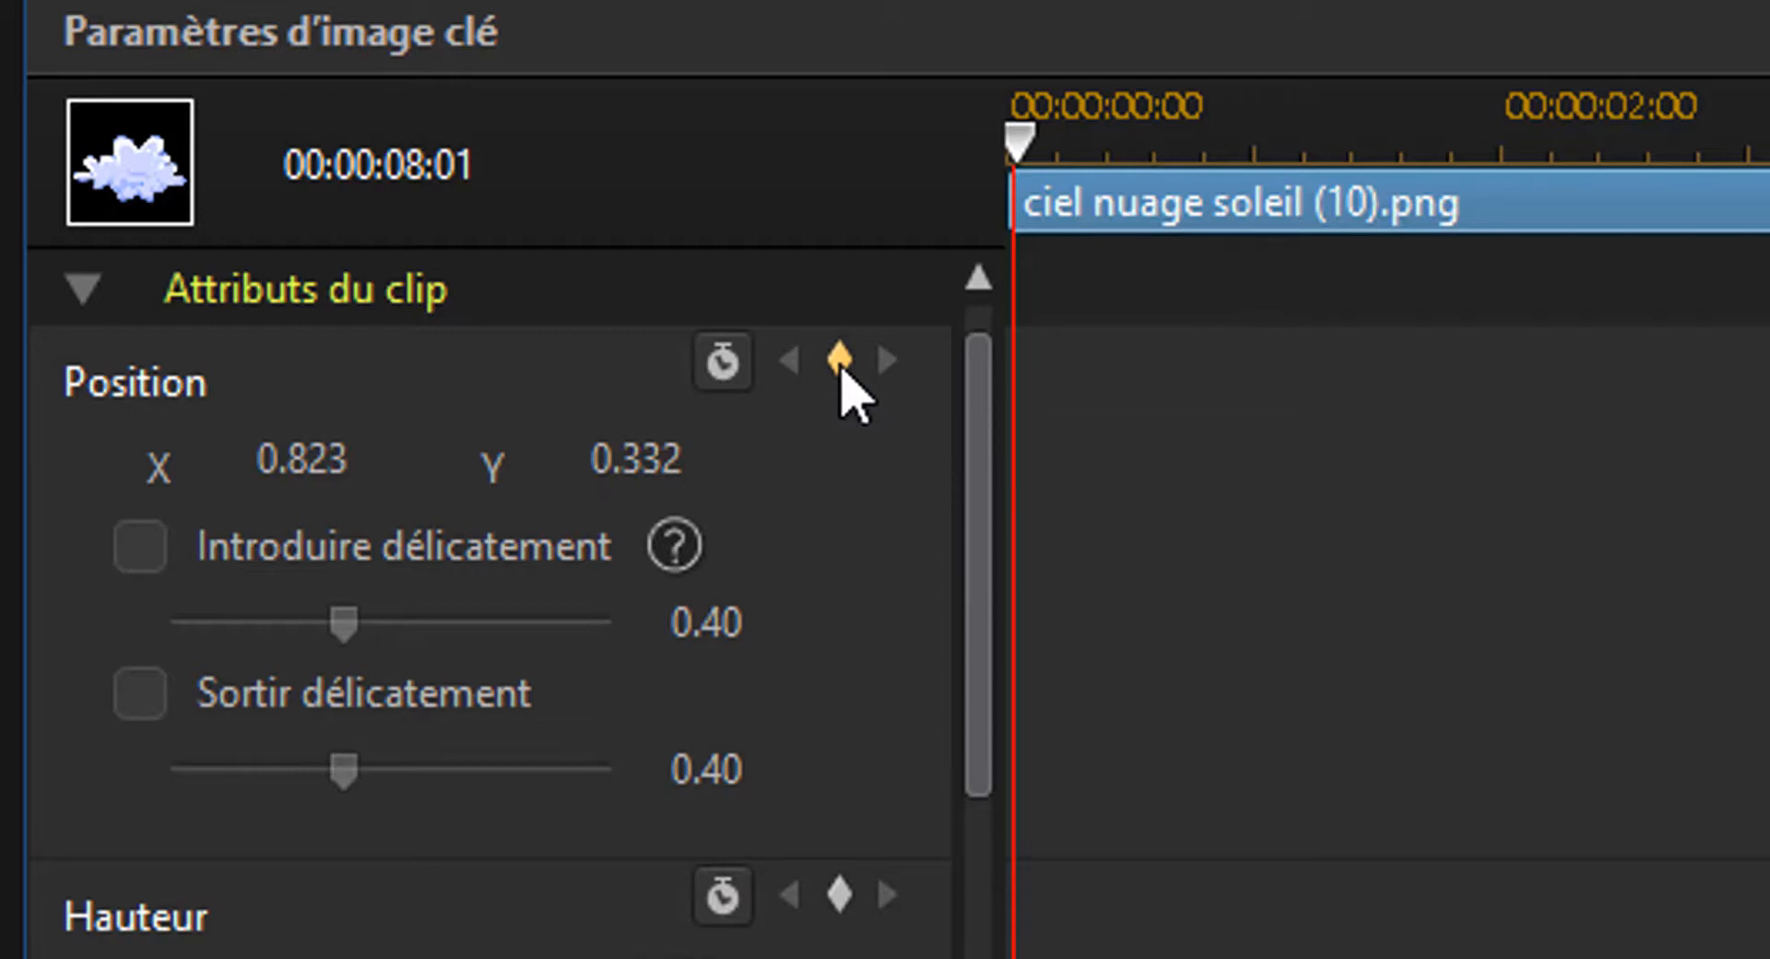
pyautogui.click(839, 360)
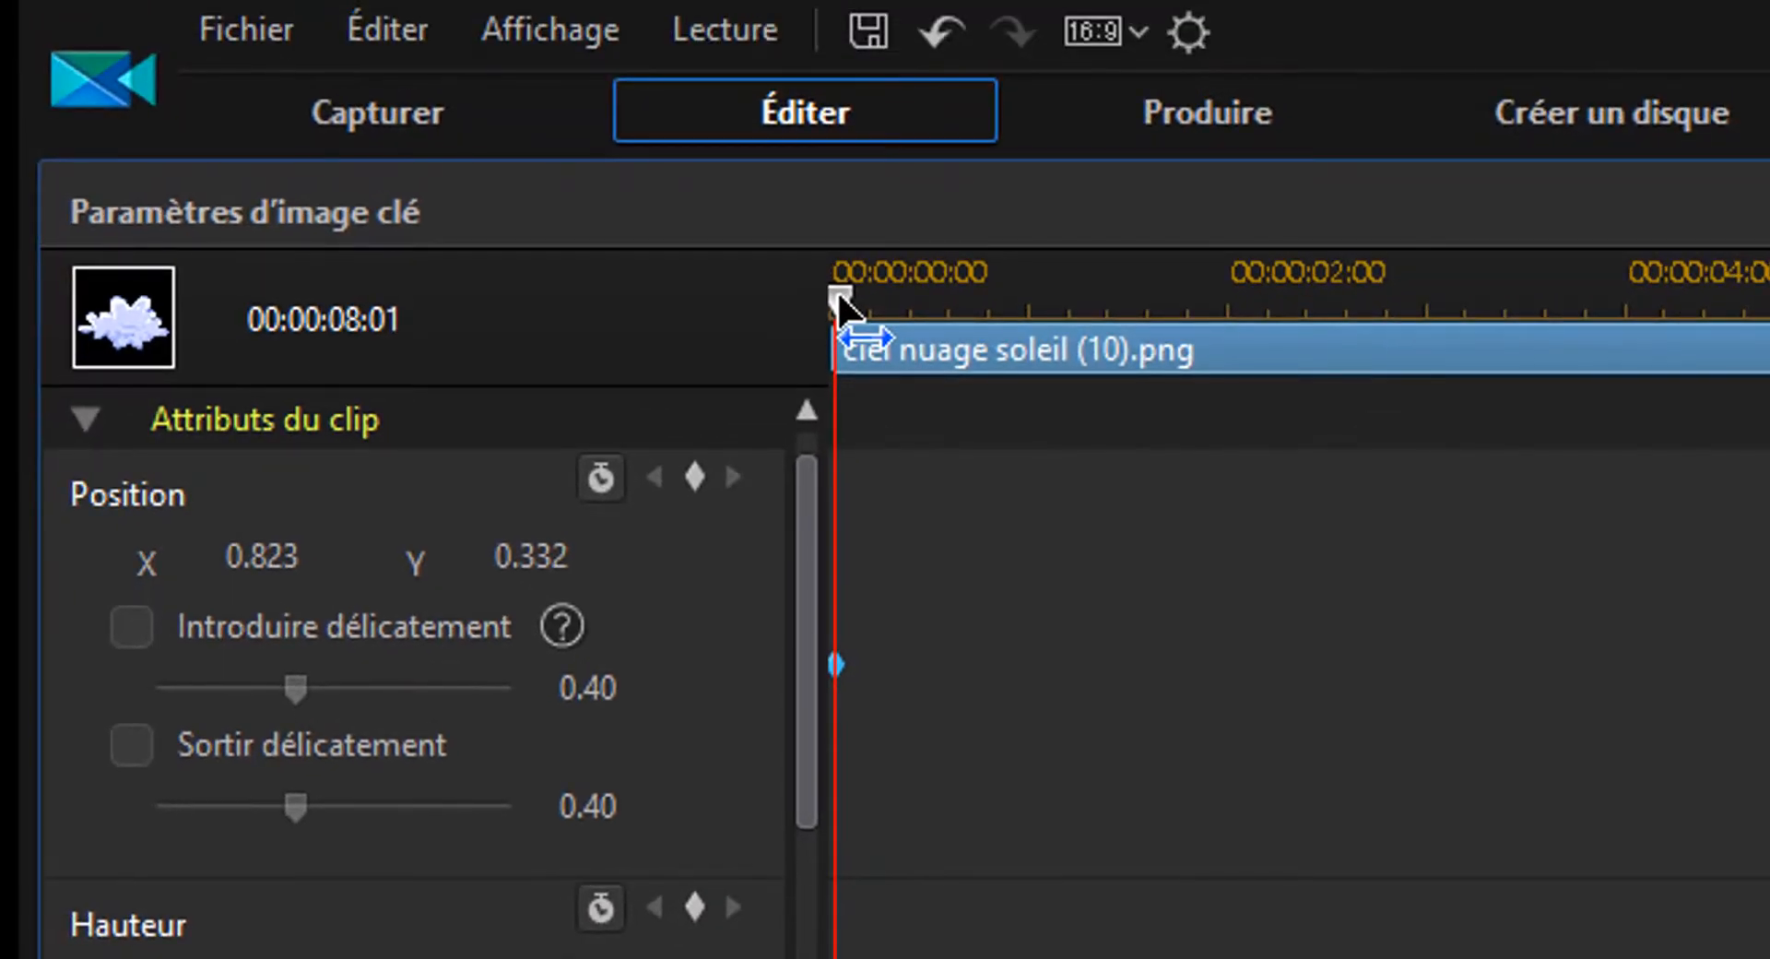
# - Create a second Position keyframe at 00:00:04:00 by moving the cloud horizontally to the left side of the sky
pyautogui.moveTo(839, 304); pyautogui.dragTo(1610, 333)
pyautogui.moveTo(1095, 229); pyautogui.dragTo(1106, 229)
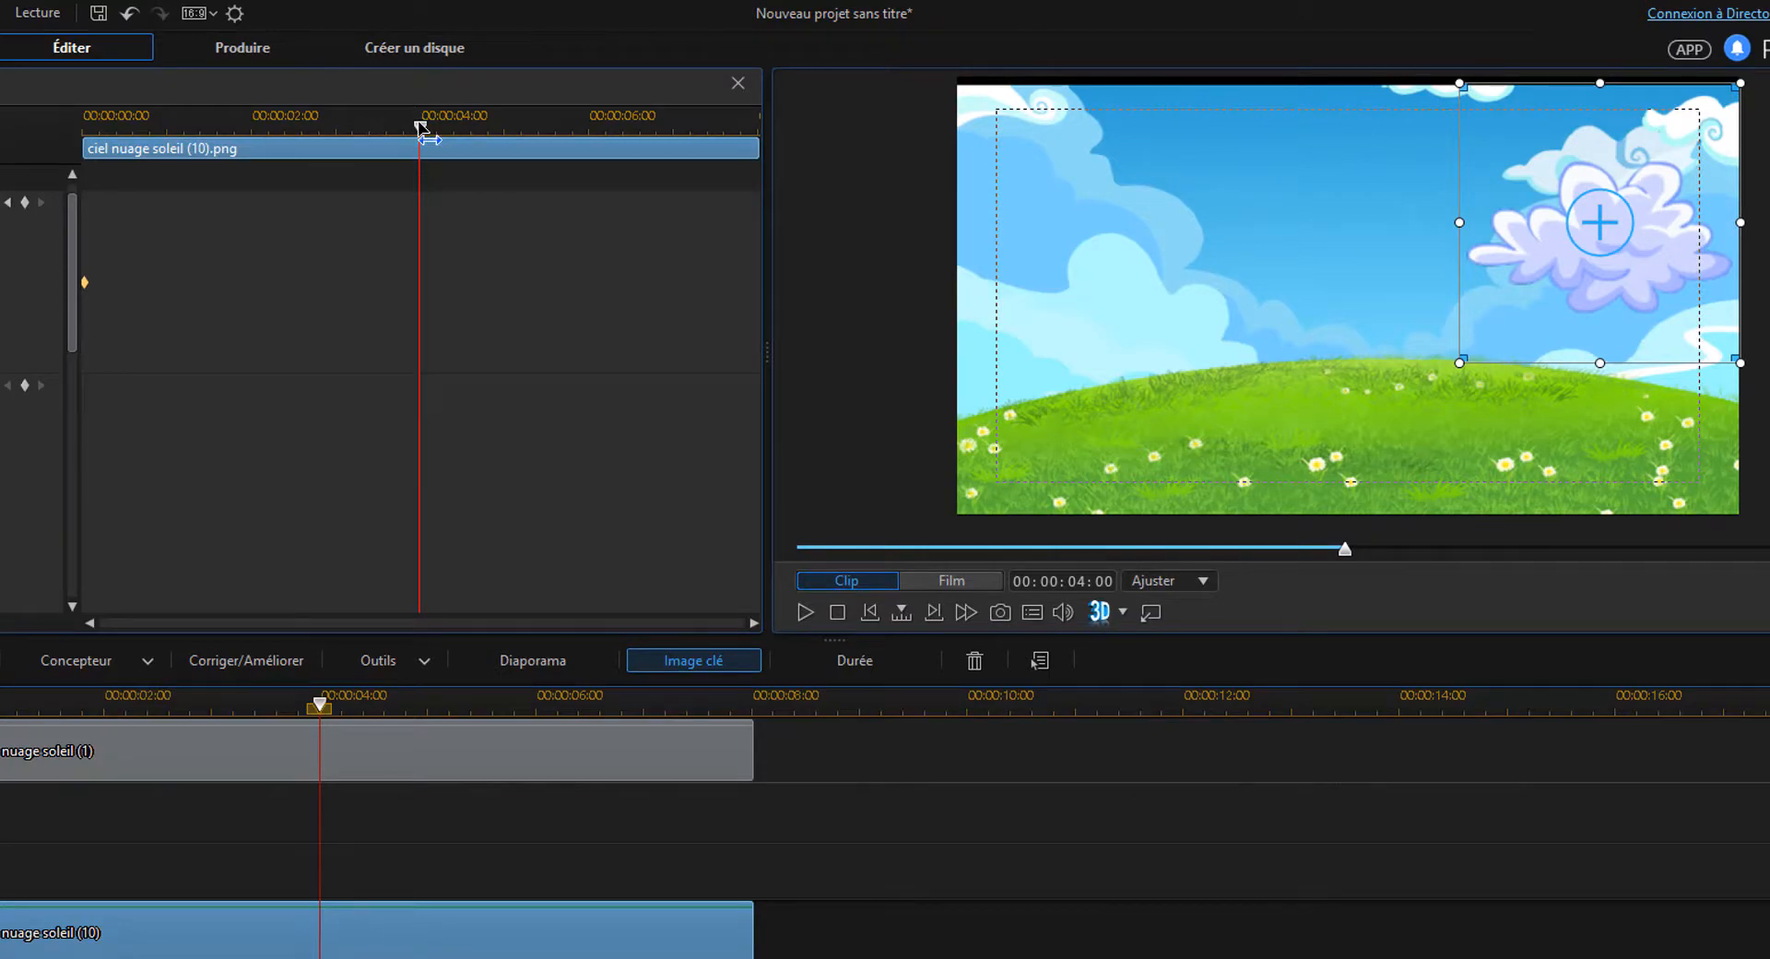
pyautogui.moveTo(1649, 279); pyautogui.dragTo(1599, 281)
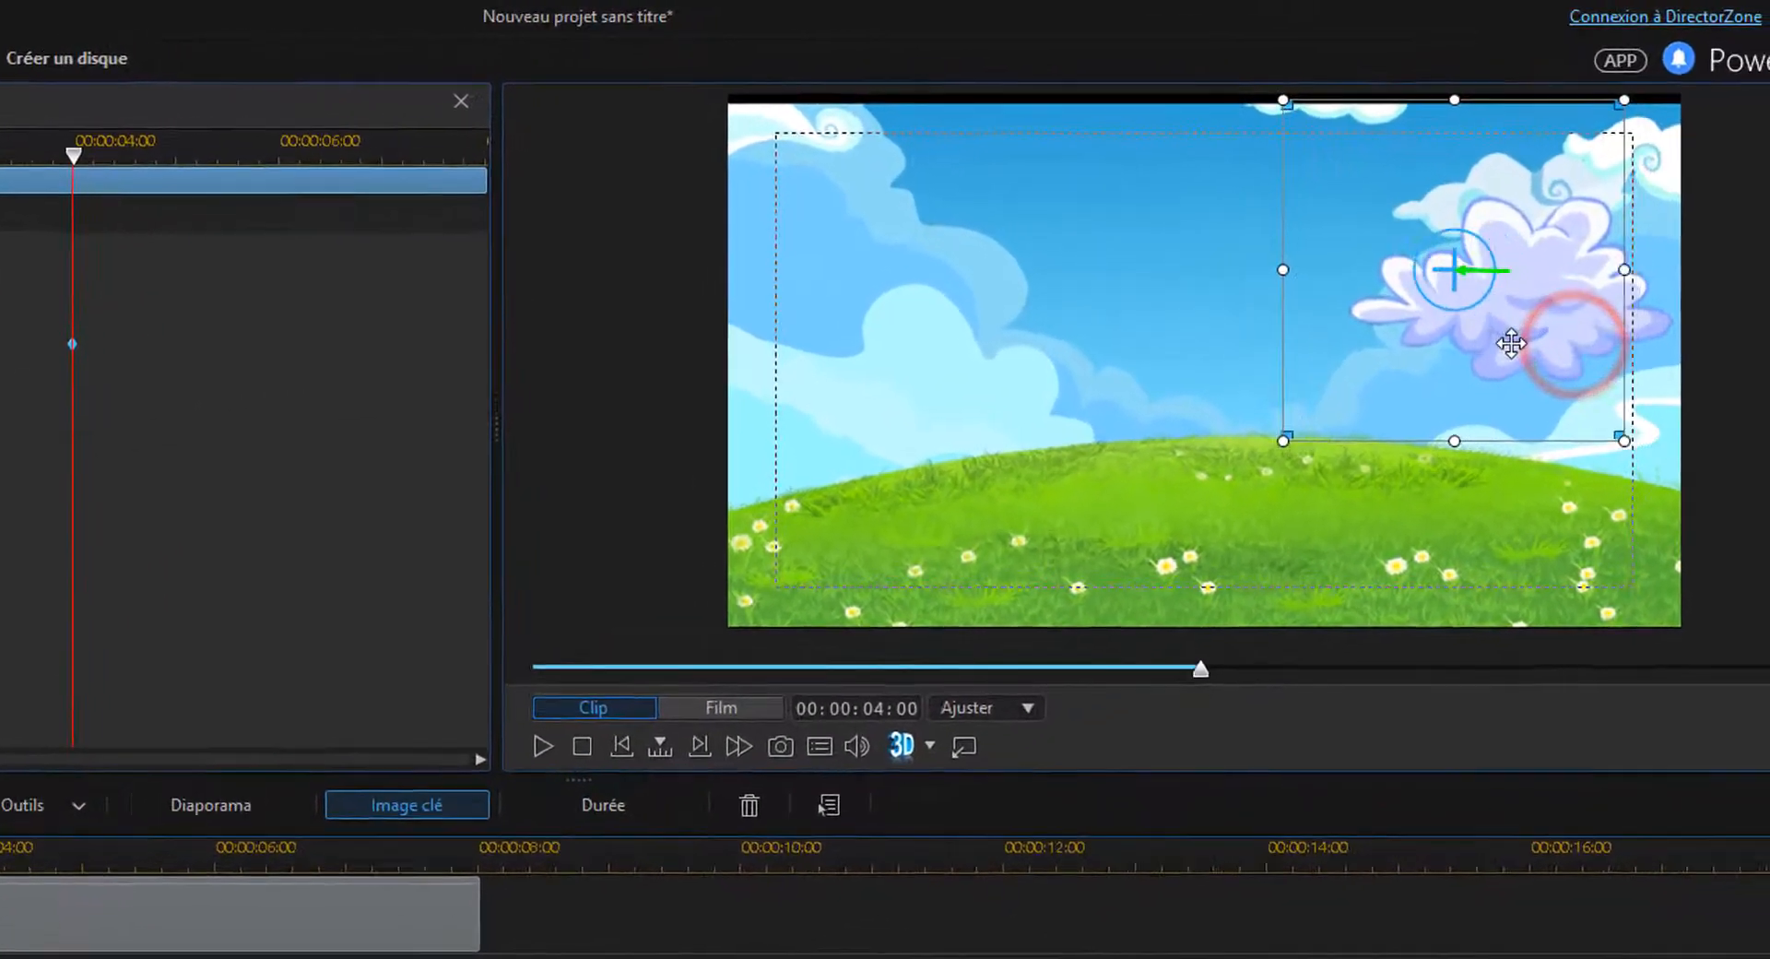
pyautogui.moveTo(1512, 343); pyautogui.dragTo(1271, 342)
pyautogui.moveTo(995, 471); pyautogui.dragTo(561, 476)
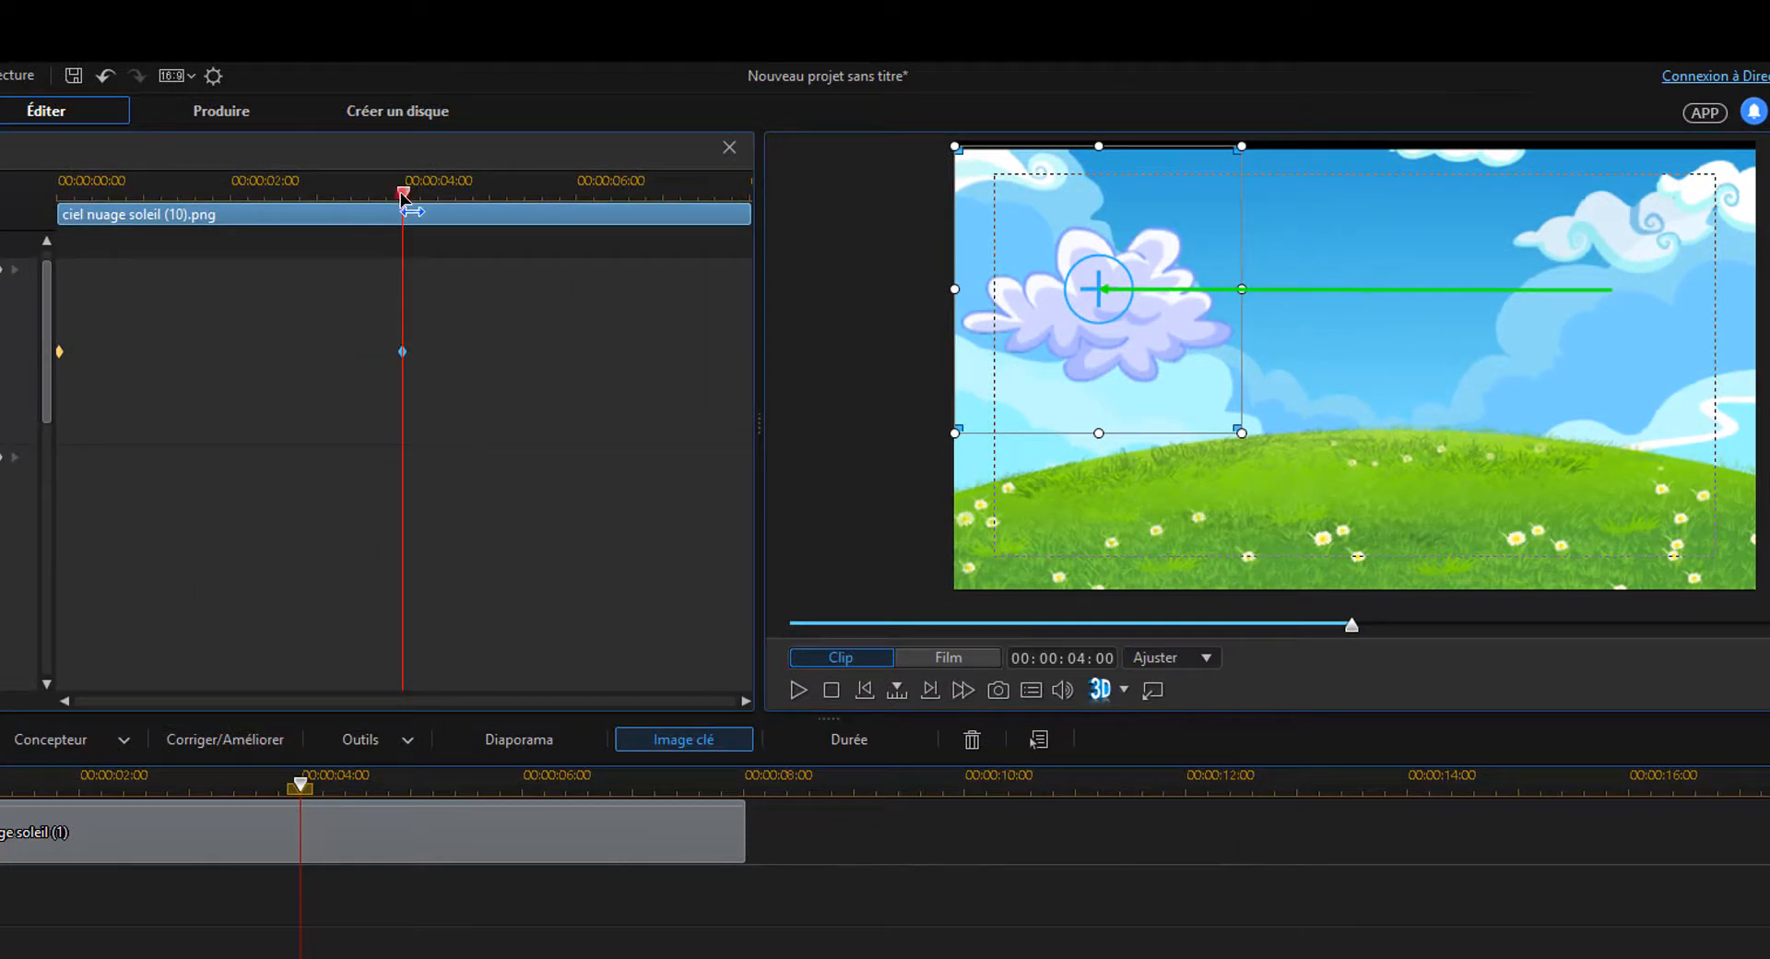
# - Preview the cloud's movement from the start of the clip, then return the playhead to 00:00:00:00
pyautogui.moveTo(402, 194); pyautogui.dragTo(59, 221)
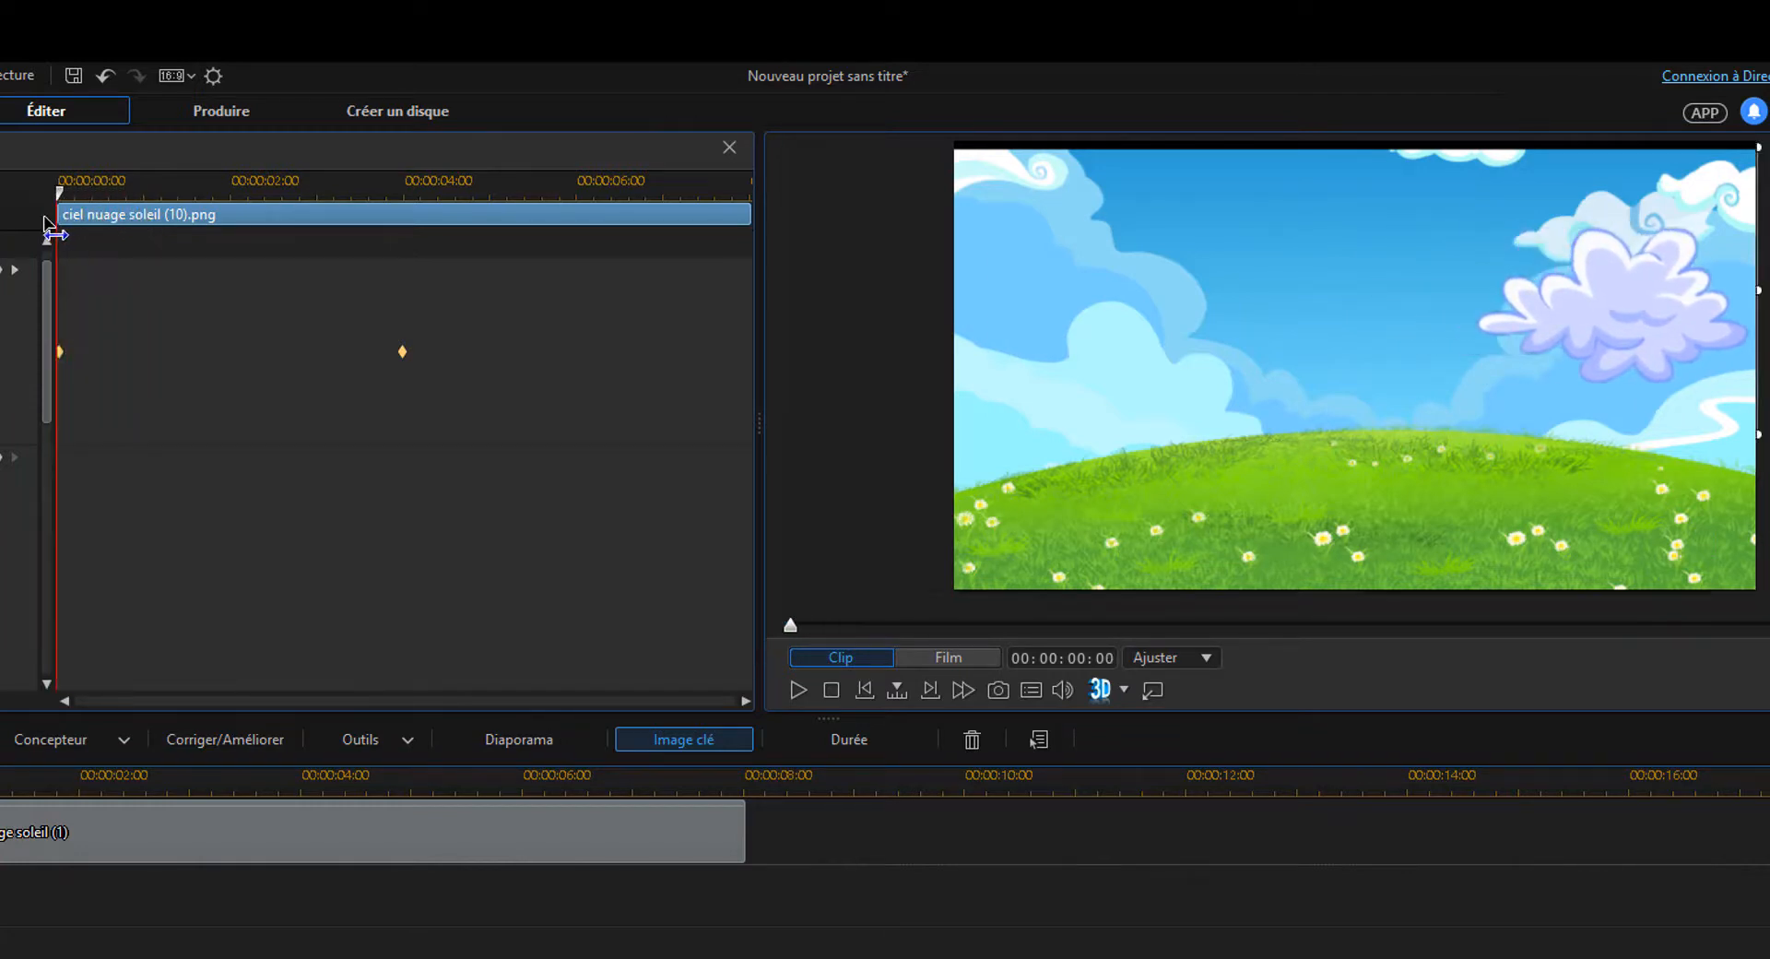
pyautogui.click(799, 689)
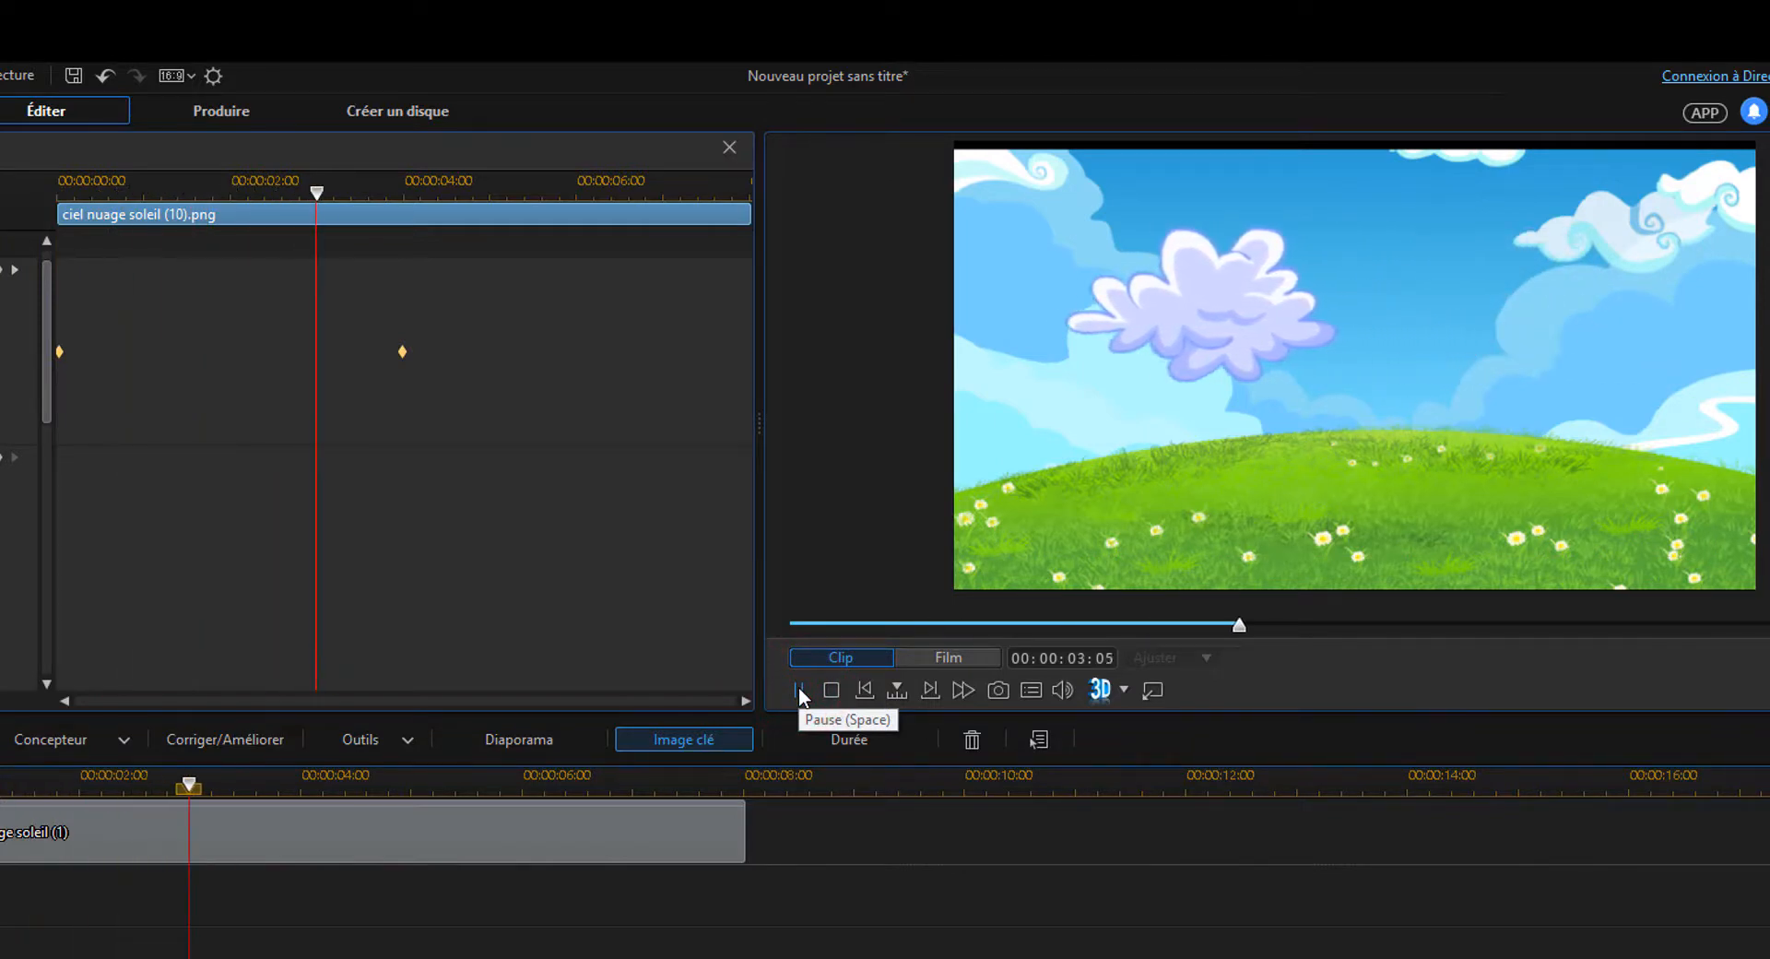
pyautogui.click(798, 687)
pyautogui.moveTo(518, 190); pyautogui.dragTo(59, 195)
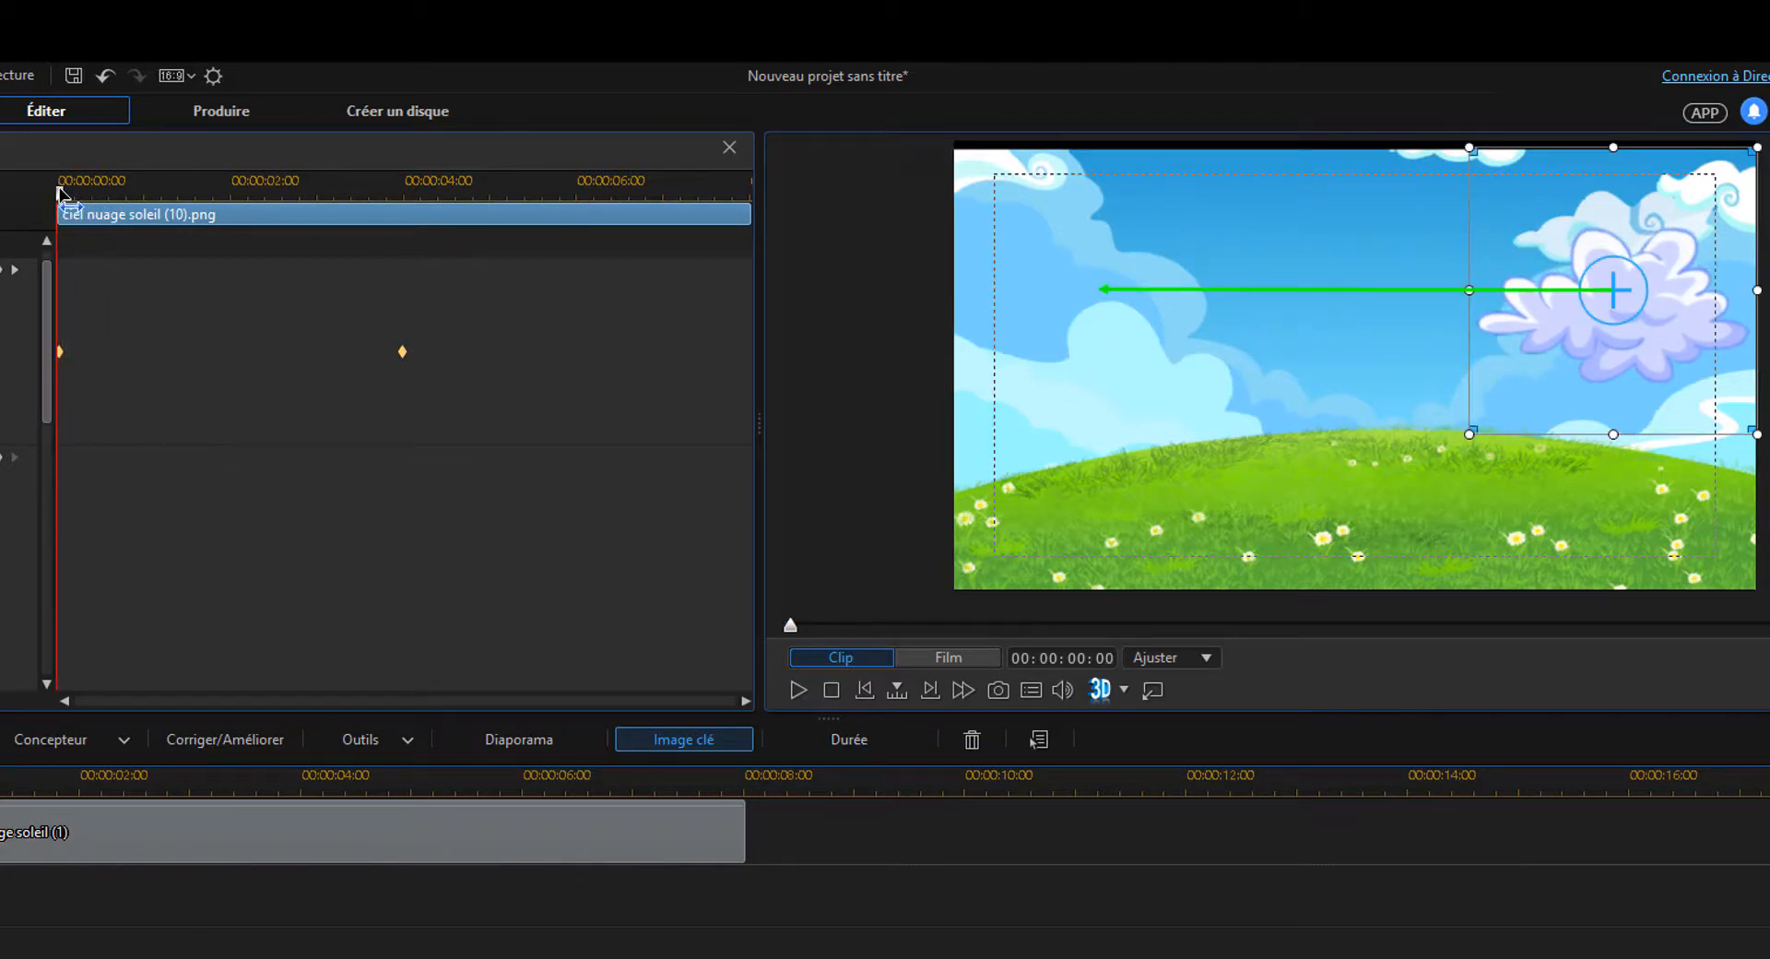
pyautogui.moveTo(58, 193)
pyautogui.mouseDown()
pyautogui.moveTo(173, 194)
pyautogui.moveTo(56, 199)
pyautogui.mouseUp()
pyautogui.moveTo(60, 193)
pyautogui.mouseDown()
pyautogui.moveTo(293, 208)
pyautogui.moveTo(55, 197)
pyautogui.mouseUp()
# - Shift the second Position keyframe to 00:00:02:01 and preview the faster cloud movement from the start
pyautogui.moveTo(403, 355); pyautogui.dragTo(237, 368)
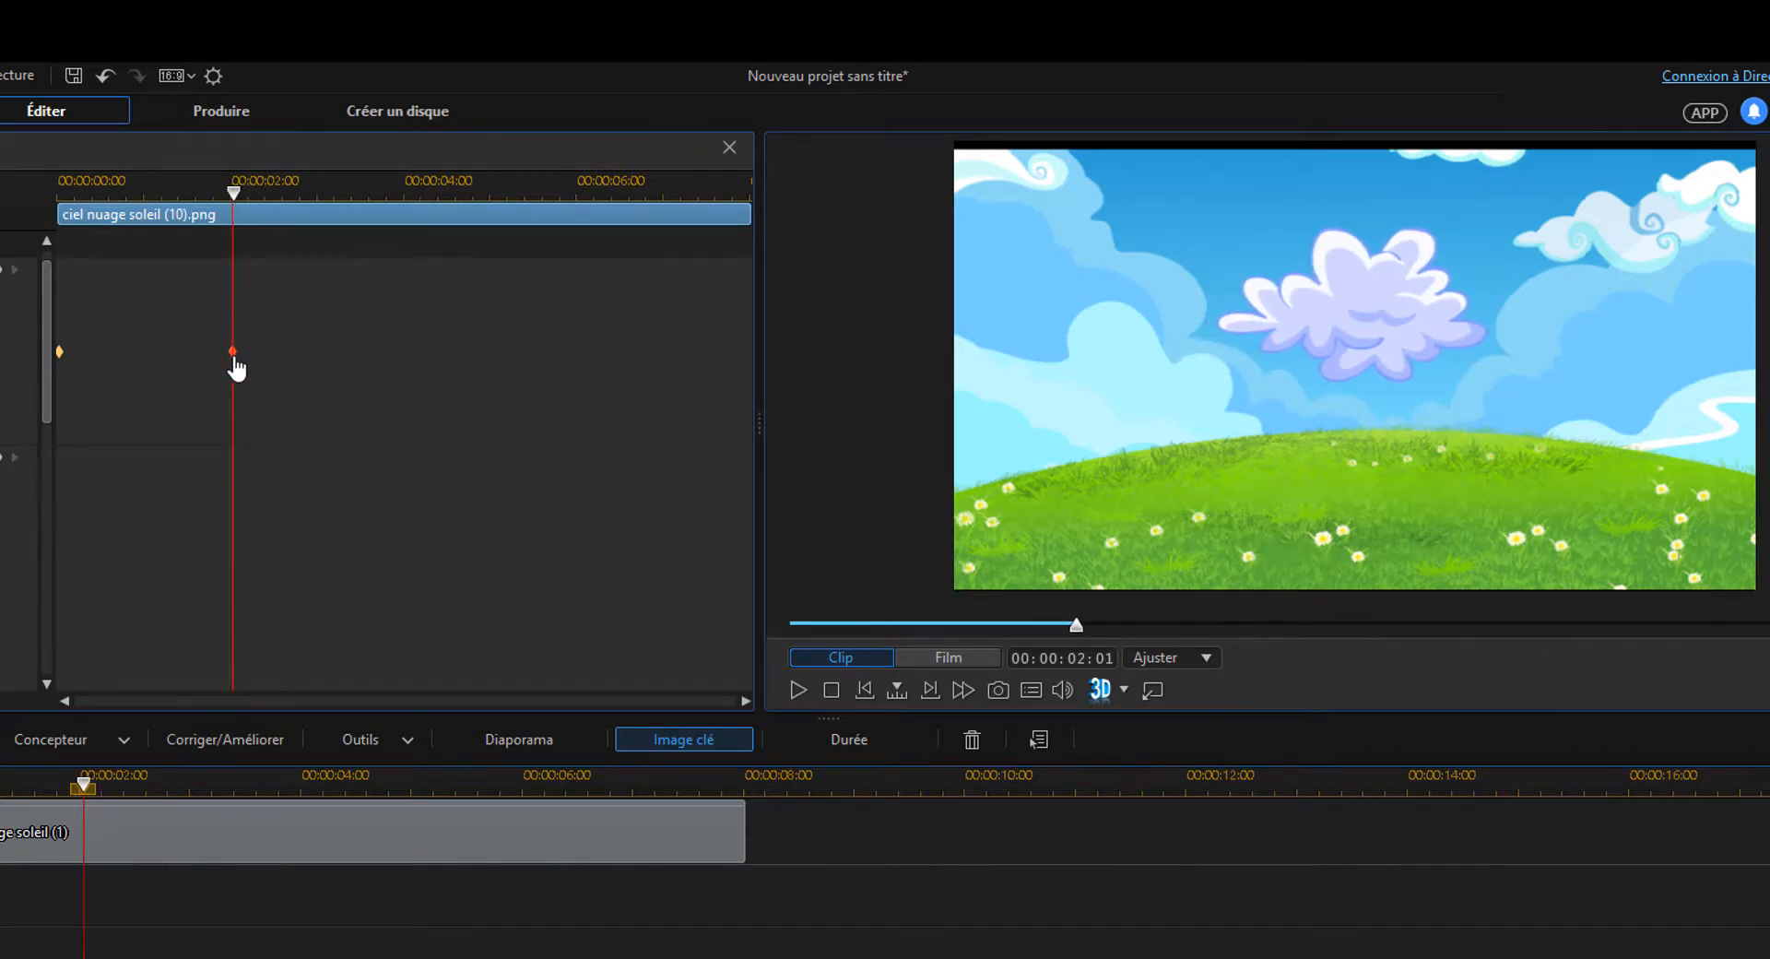
pyautogui.click(830, 690)
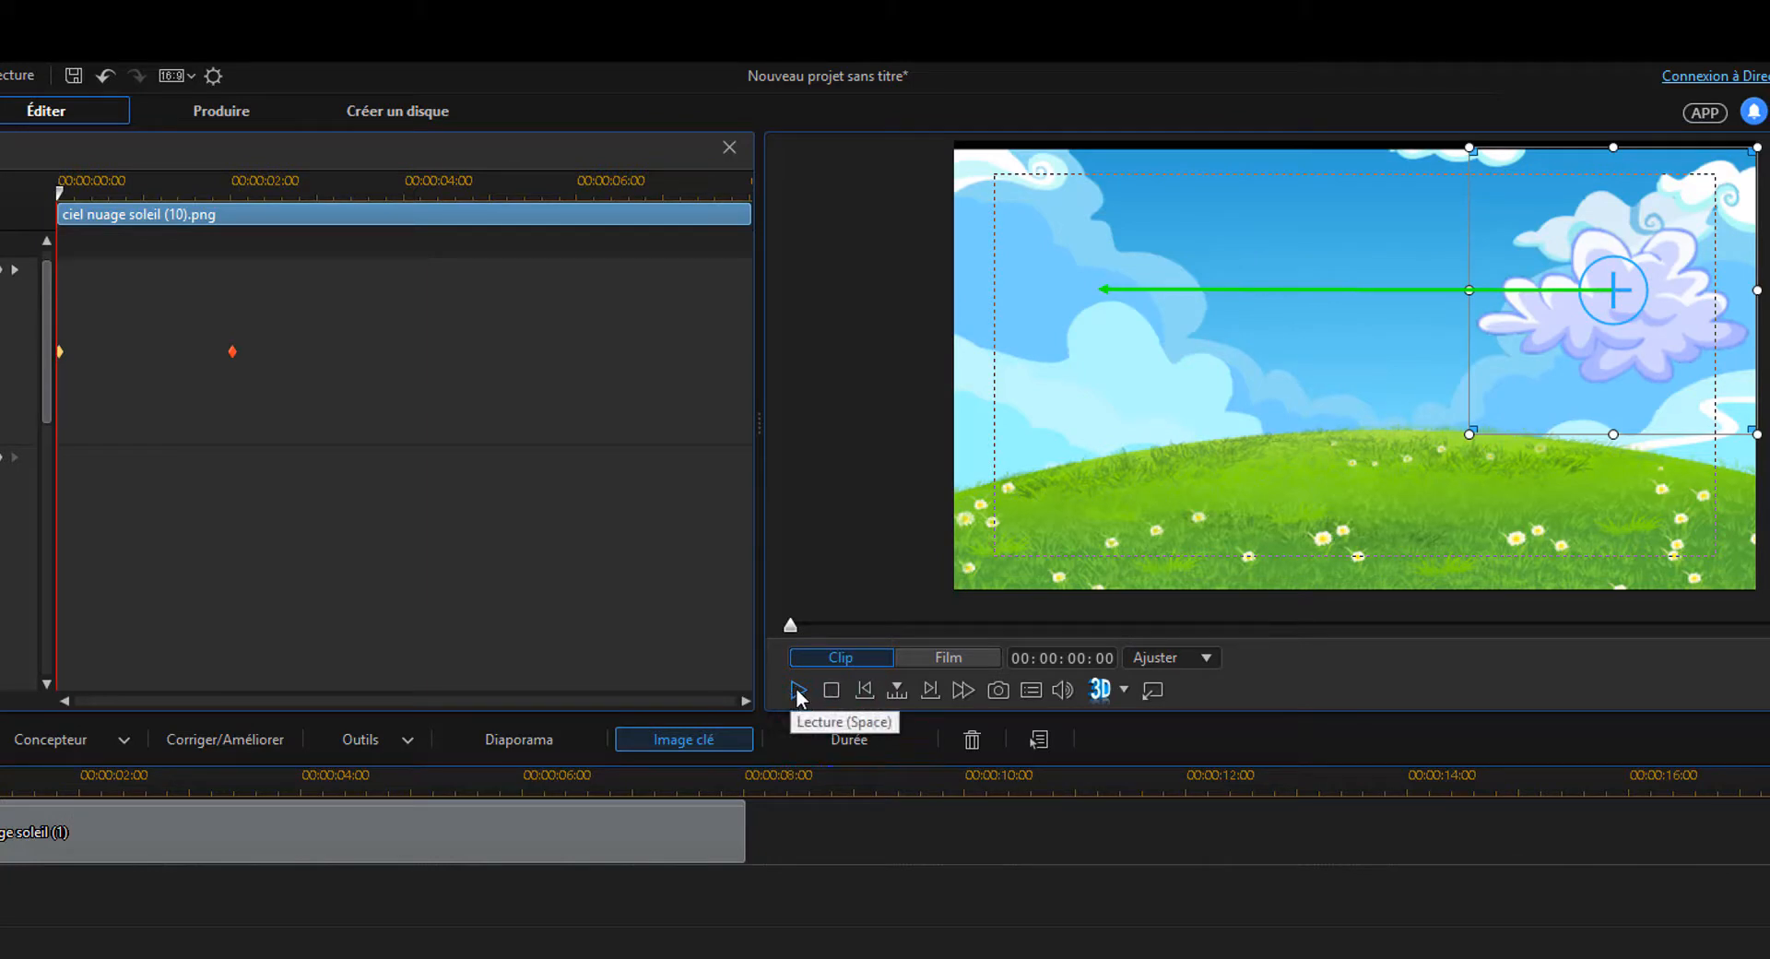
pyautogui.click(798, 691)
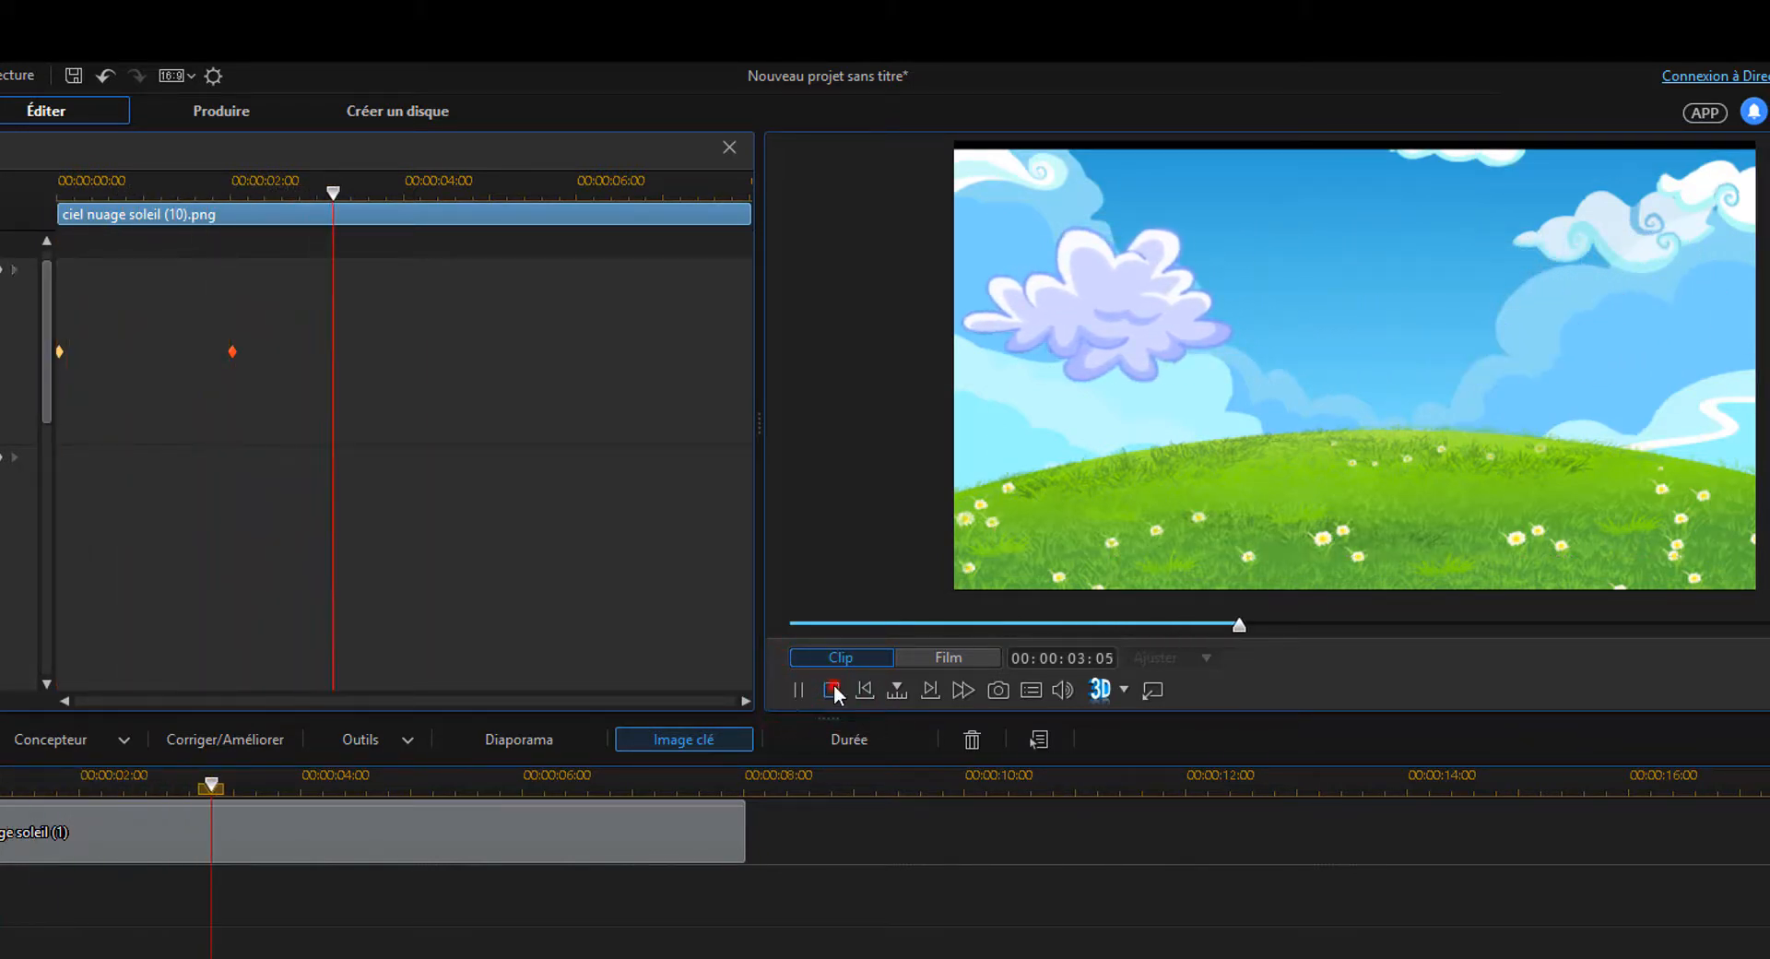
pyautogui.click(832, 689)
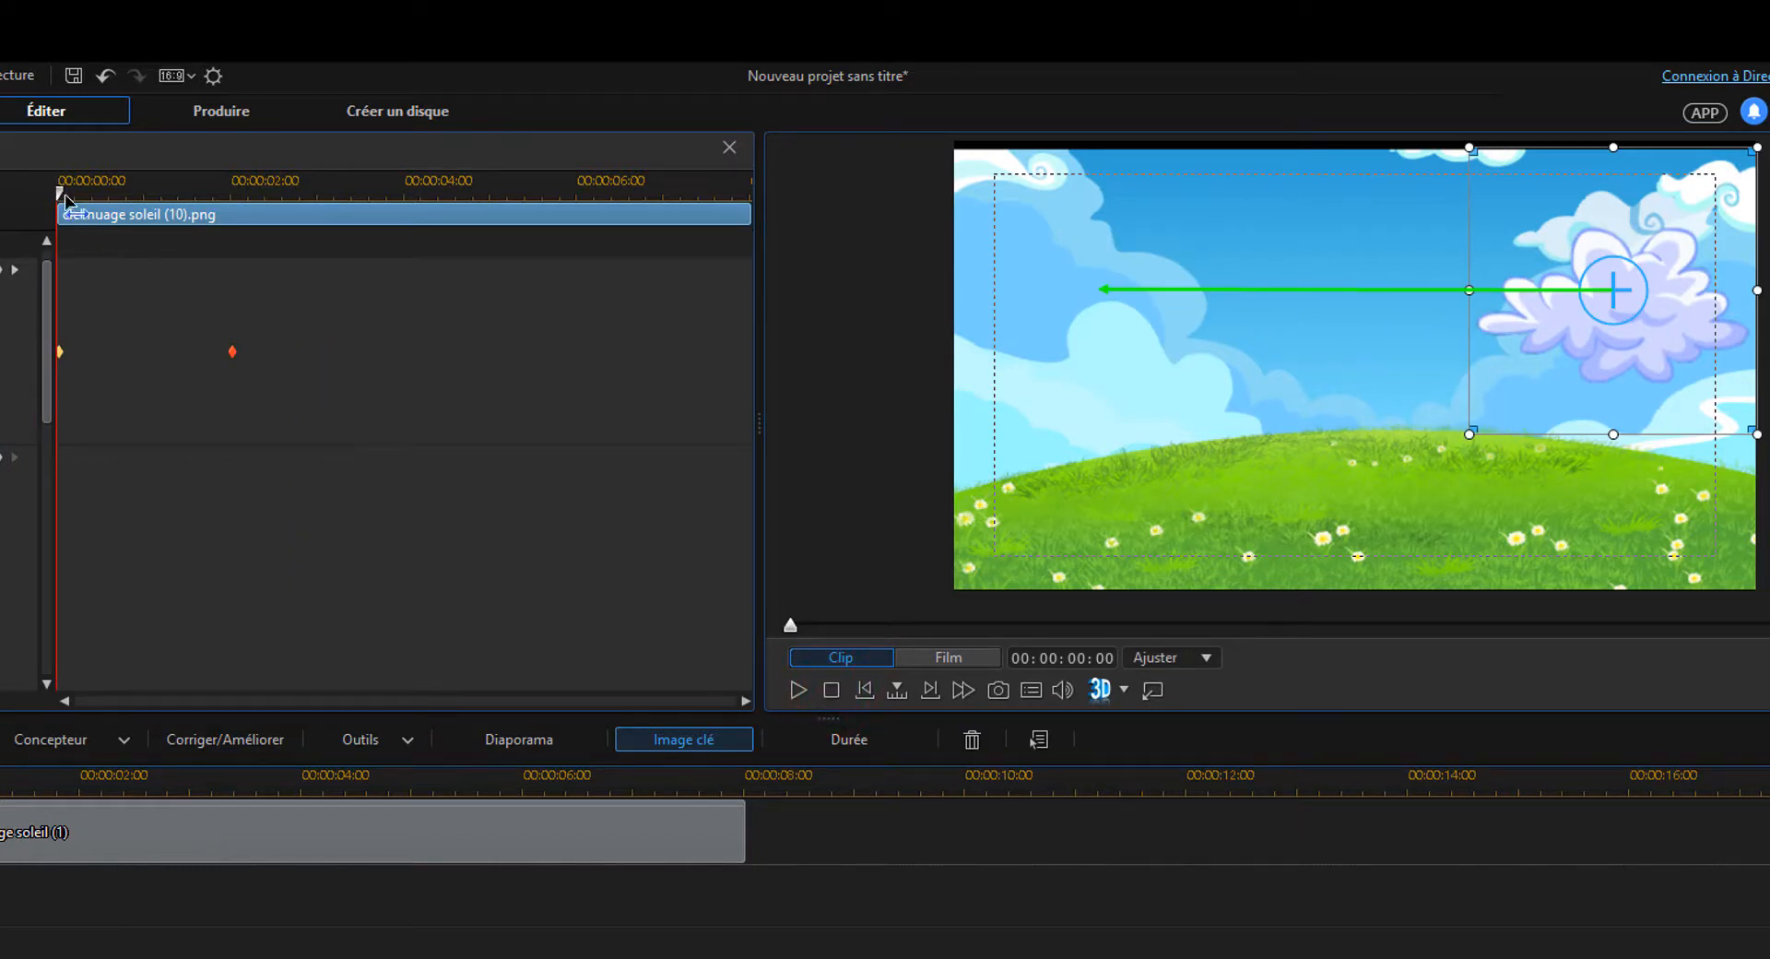
# - Shift the second Position keyframe to 00:00:06:01 and preview the slower cloud movement from the start
pyautogui.moveTo(59, 193); pyautogui.dragTo(238, 197)
pyautogui.moveTo(236, 353); pyautogui.dragTo(584, 362)
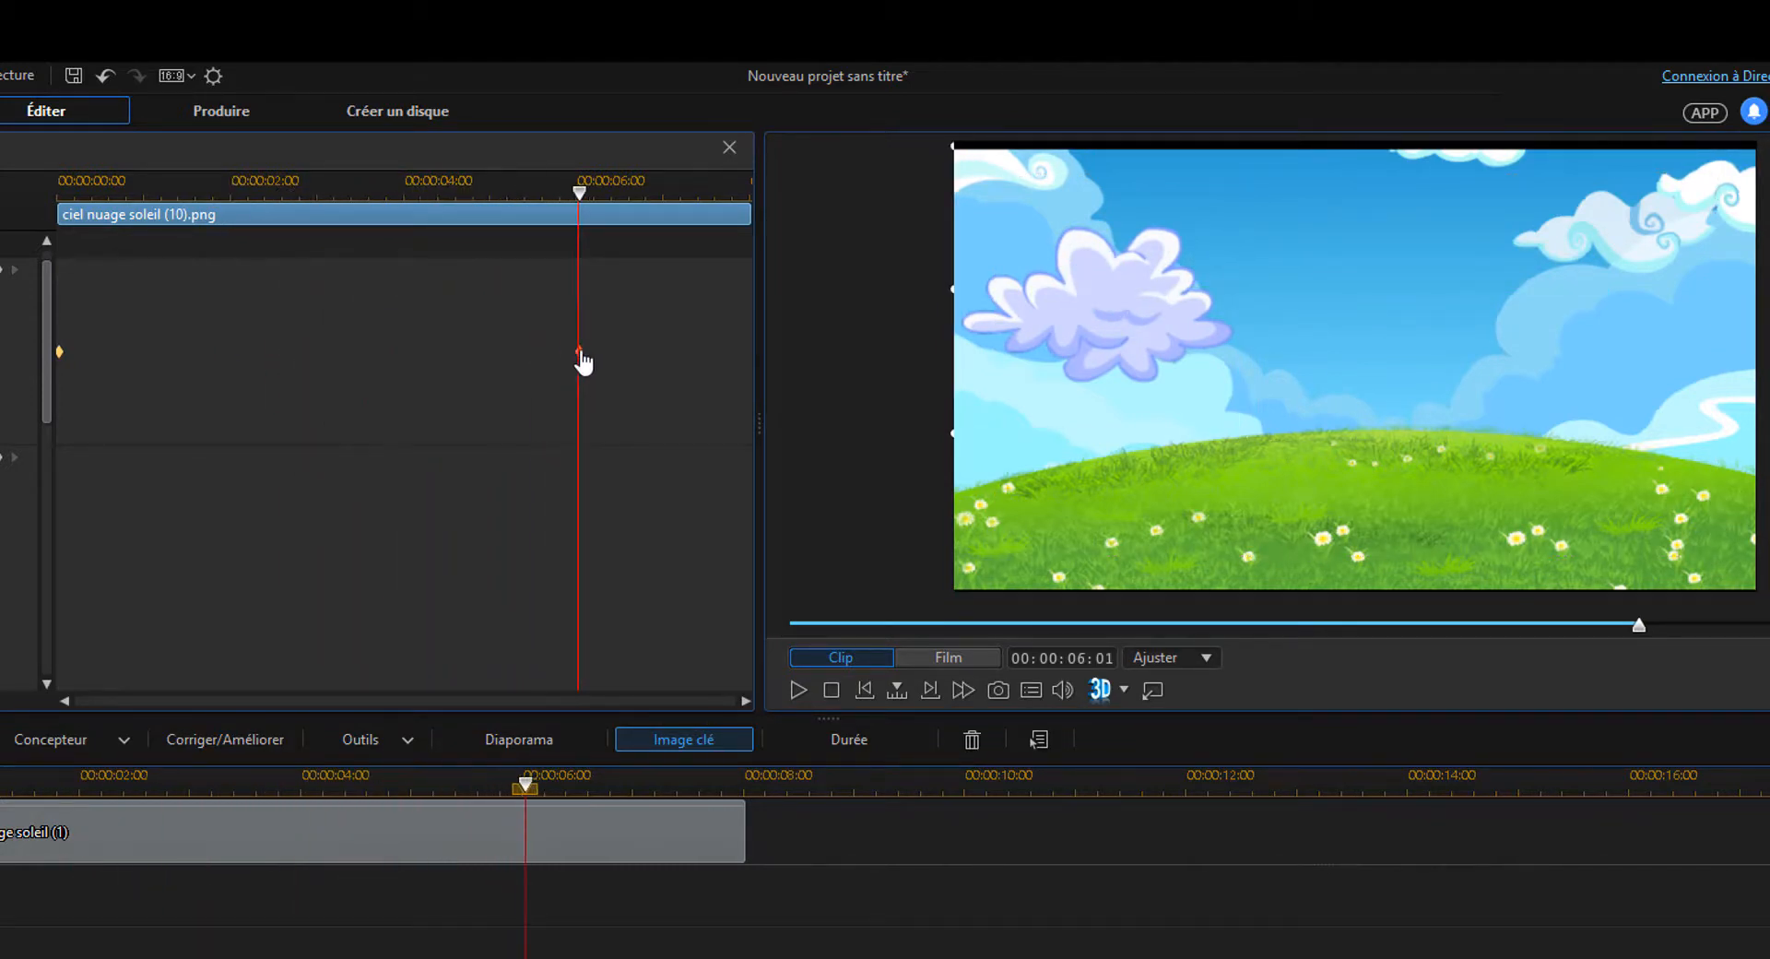
pyautogui.click(830, 689)
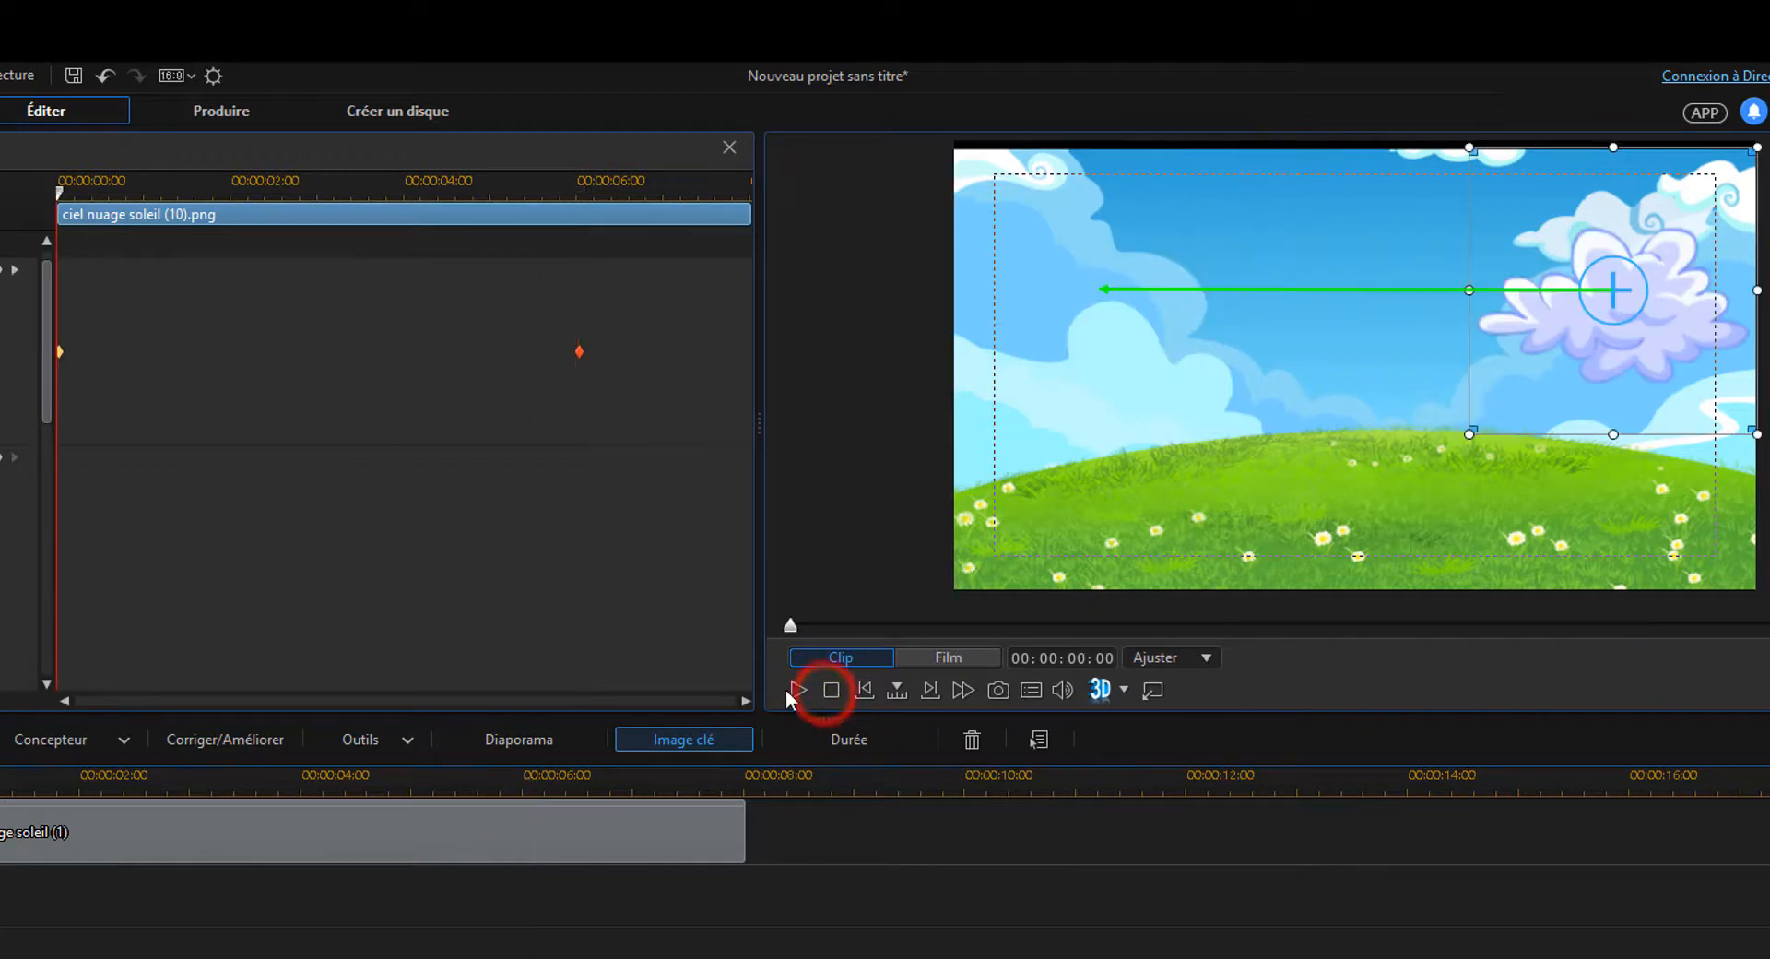
pyautogui.click(795, 690)
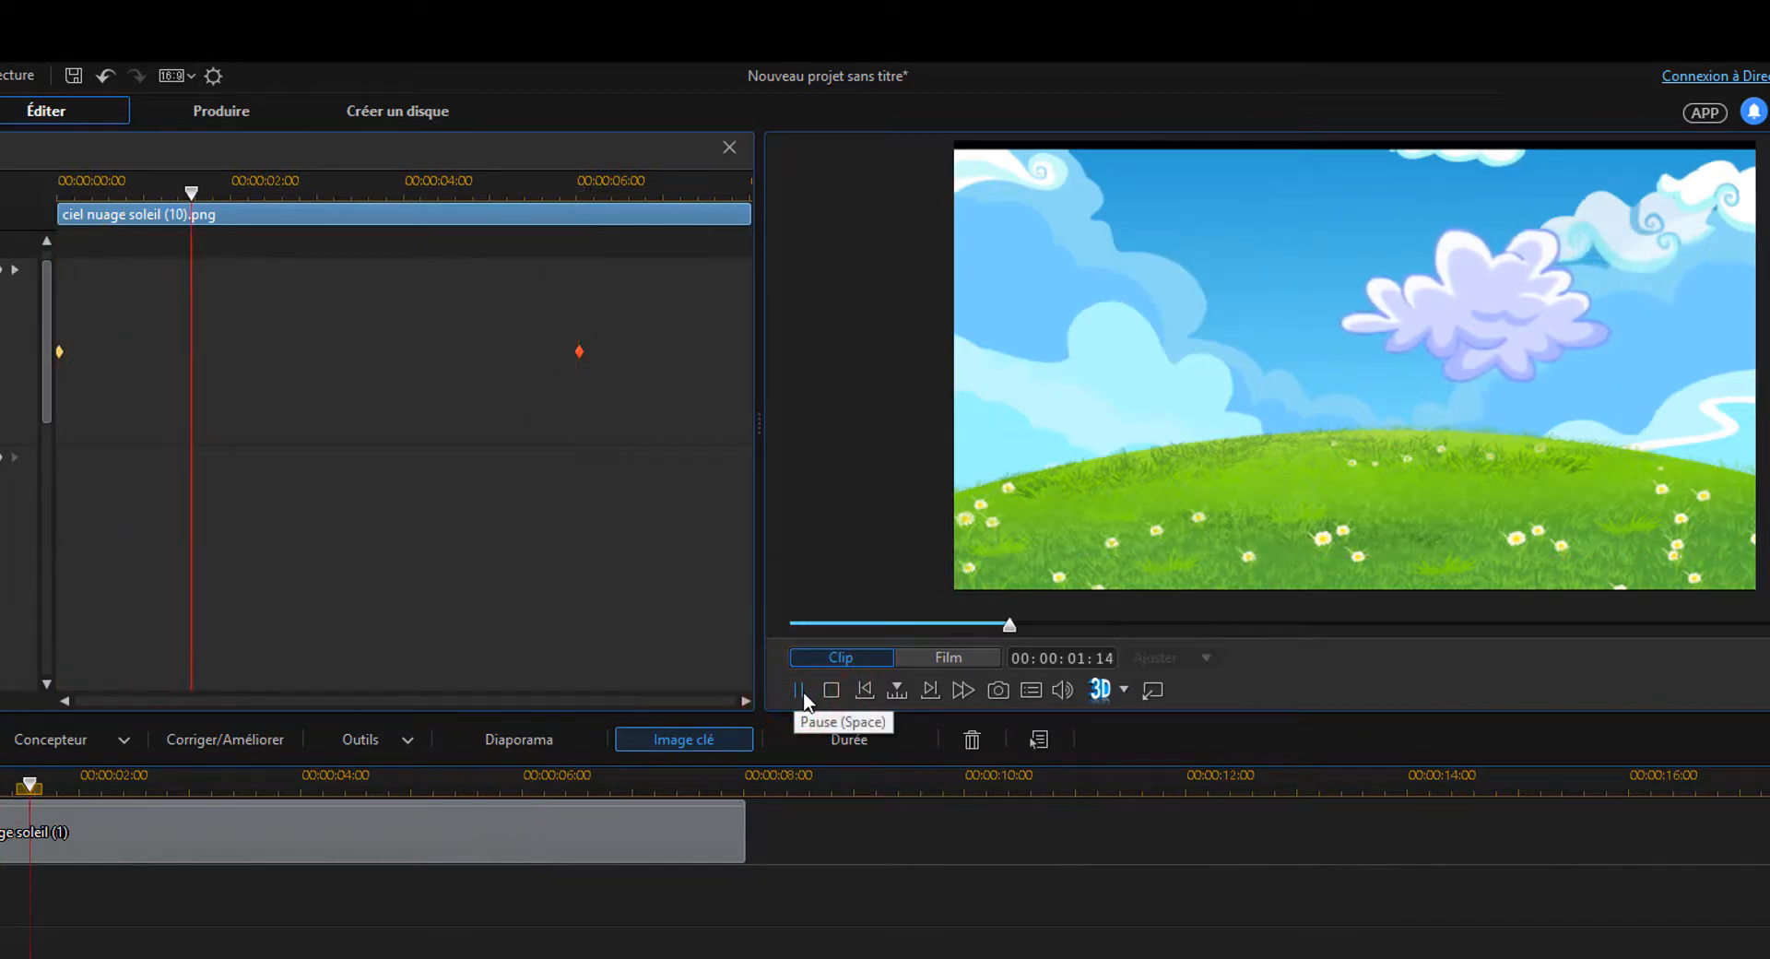
pyautogui.click(800, 692)
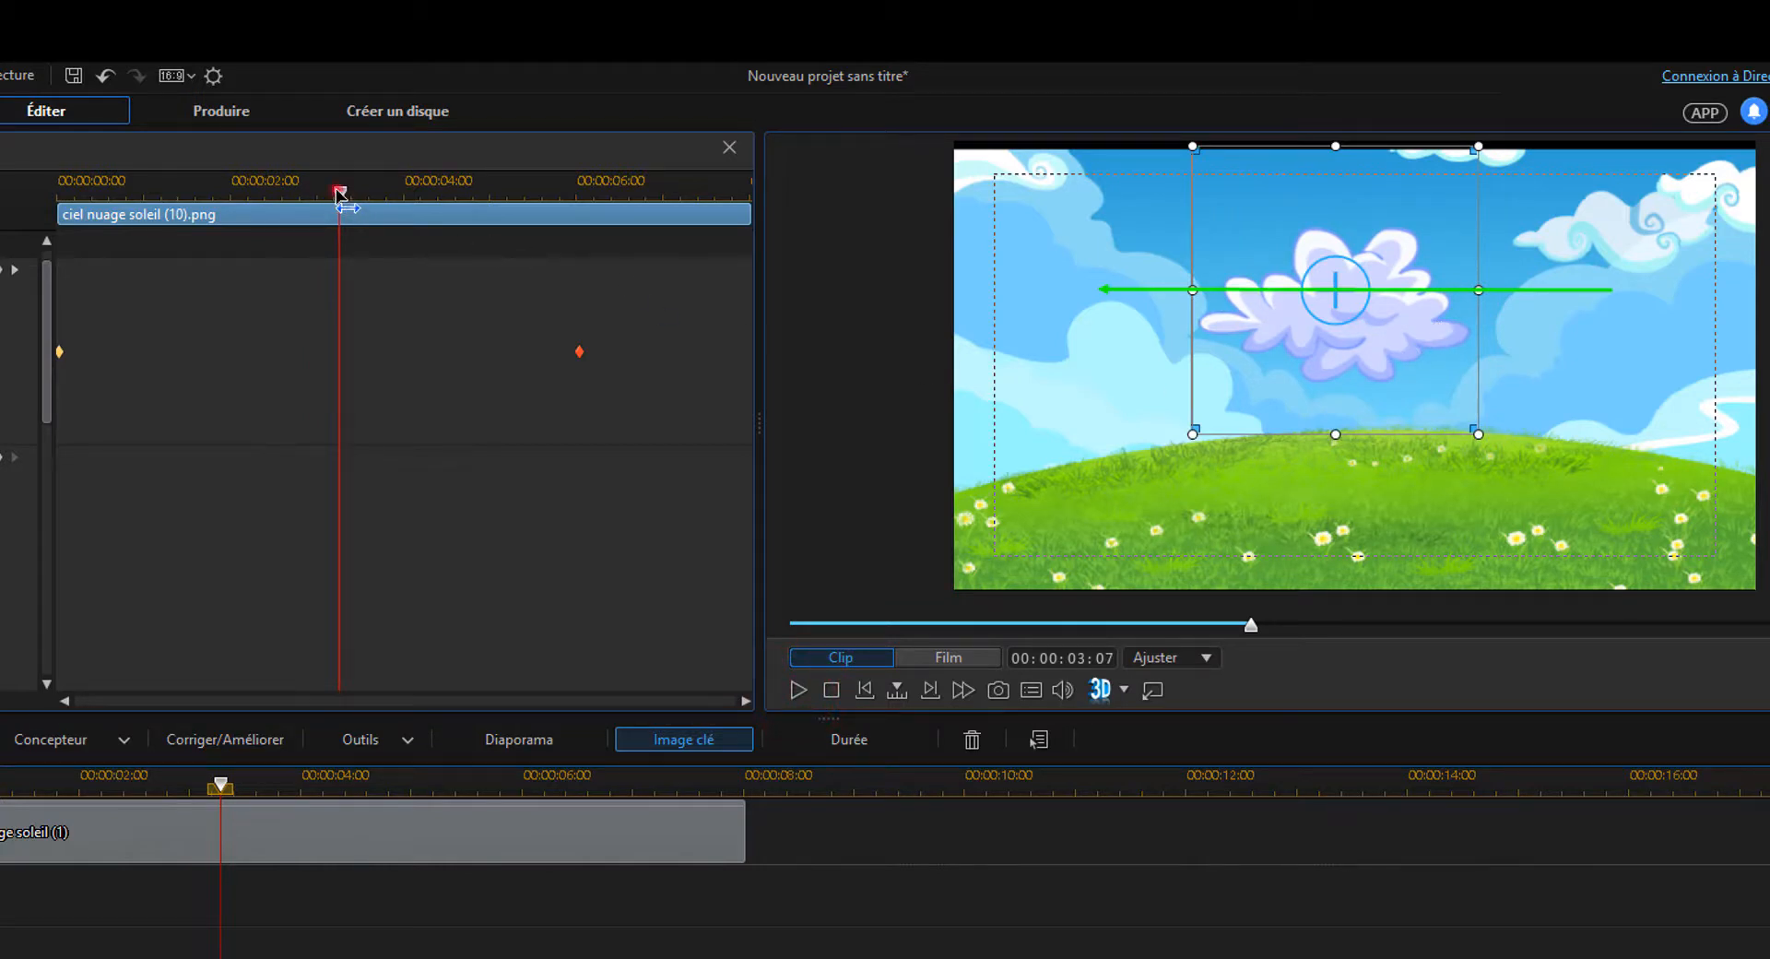
# - Reshape the cloud's path with Position keyframes, lowering the cloud to the hilltop at 00:00:03:01 and raising it high in the sky at 00:00:04:15
pyautogui.moveTo(340, 193); pyautogui.dragTo(320, 192)
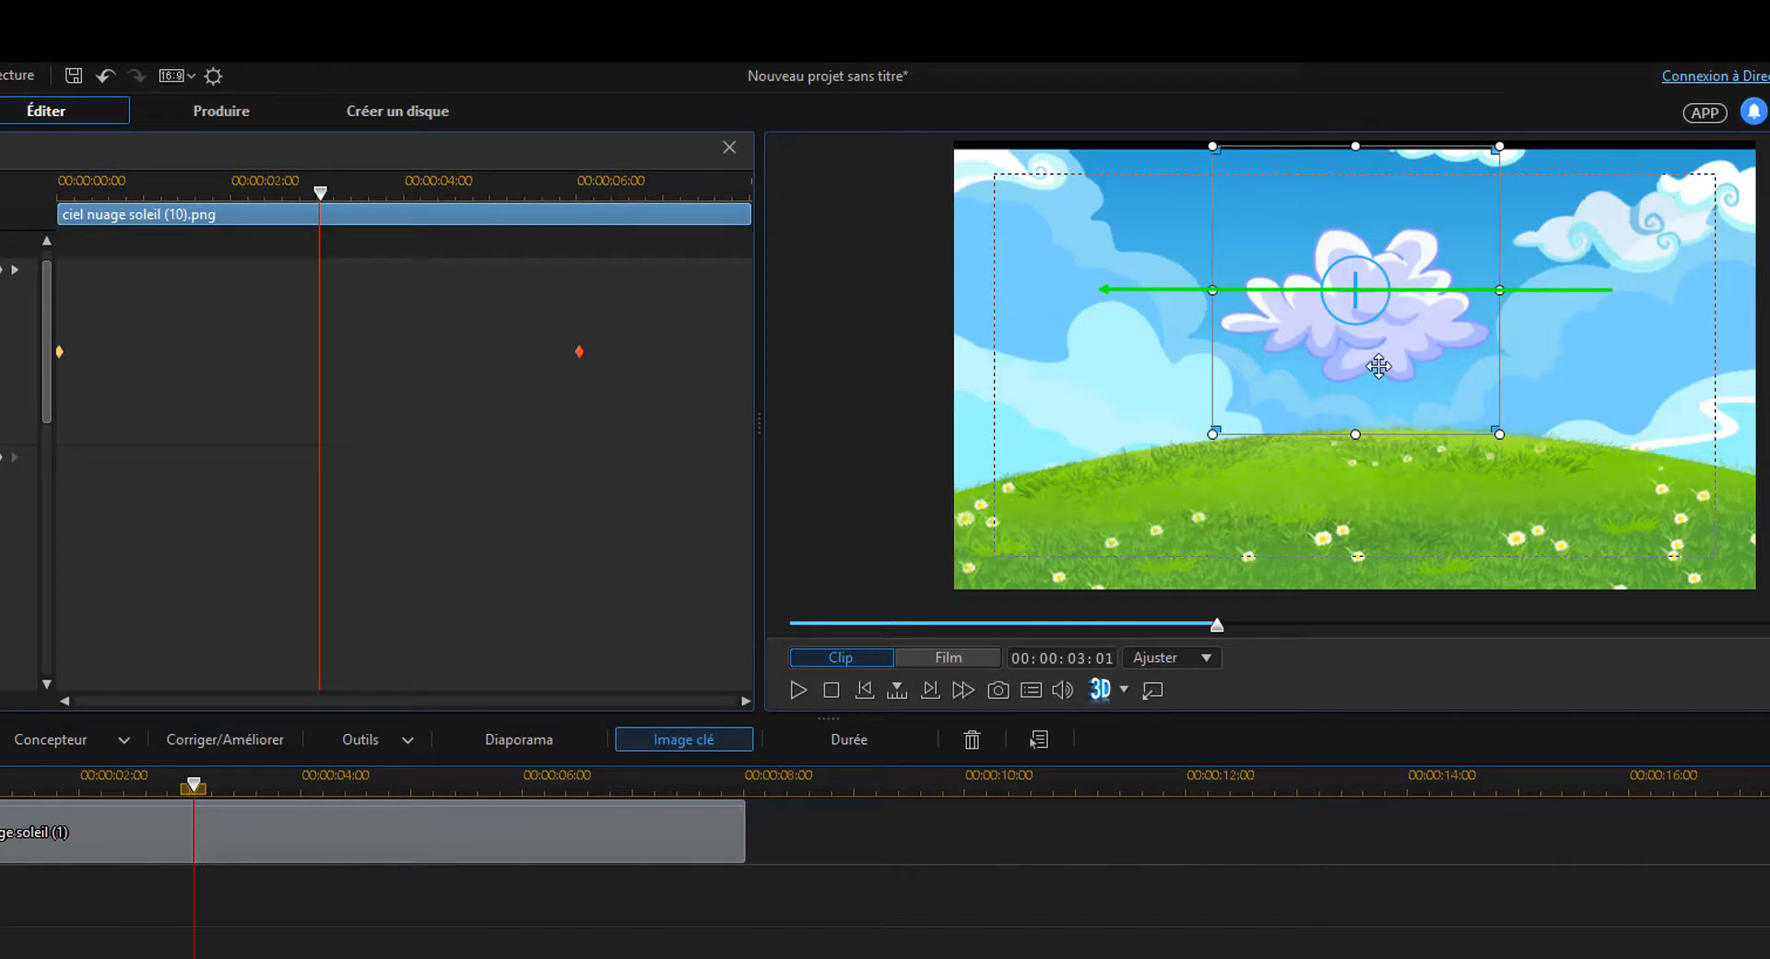
pyautogui.moveTo(1379, 367); pyautogui.dragTo(1379, 482)
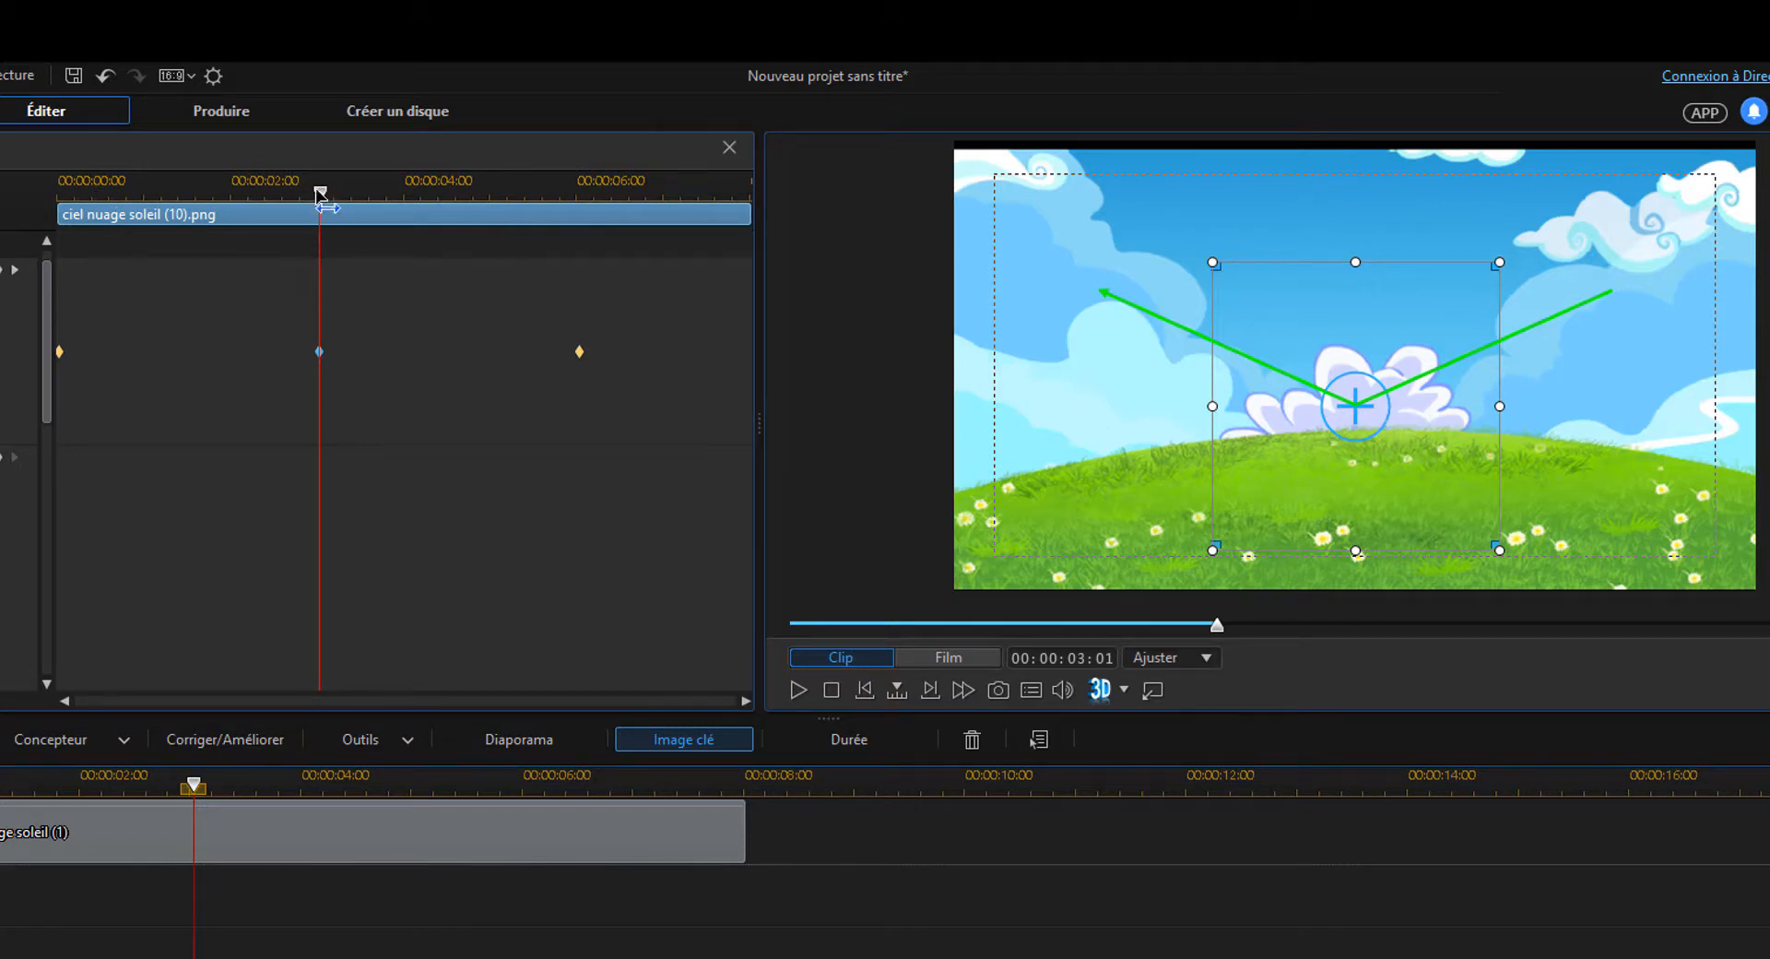
pyautogui.moveTo(320, 194); pyautogui.dragTo(575, 196)
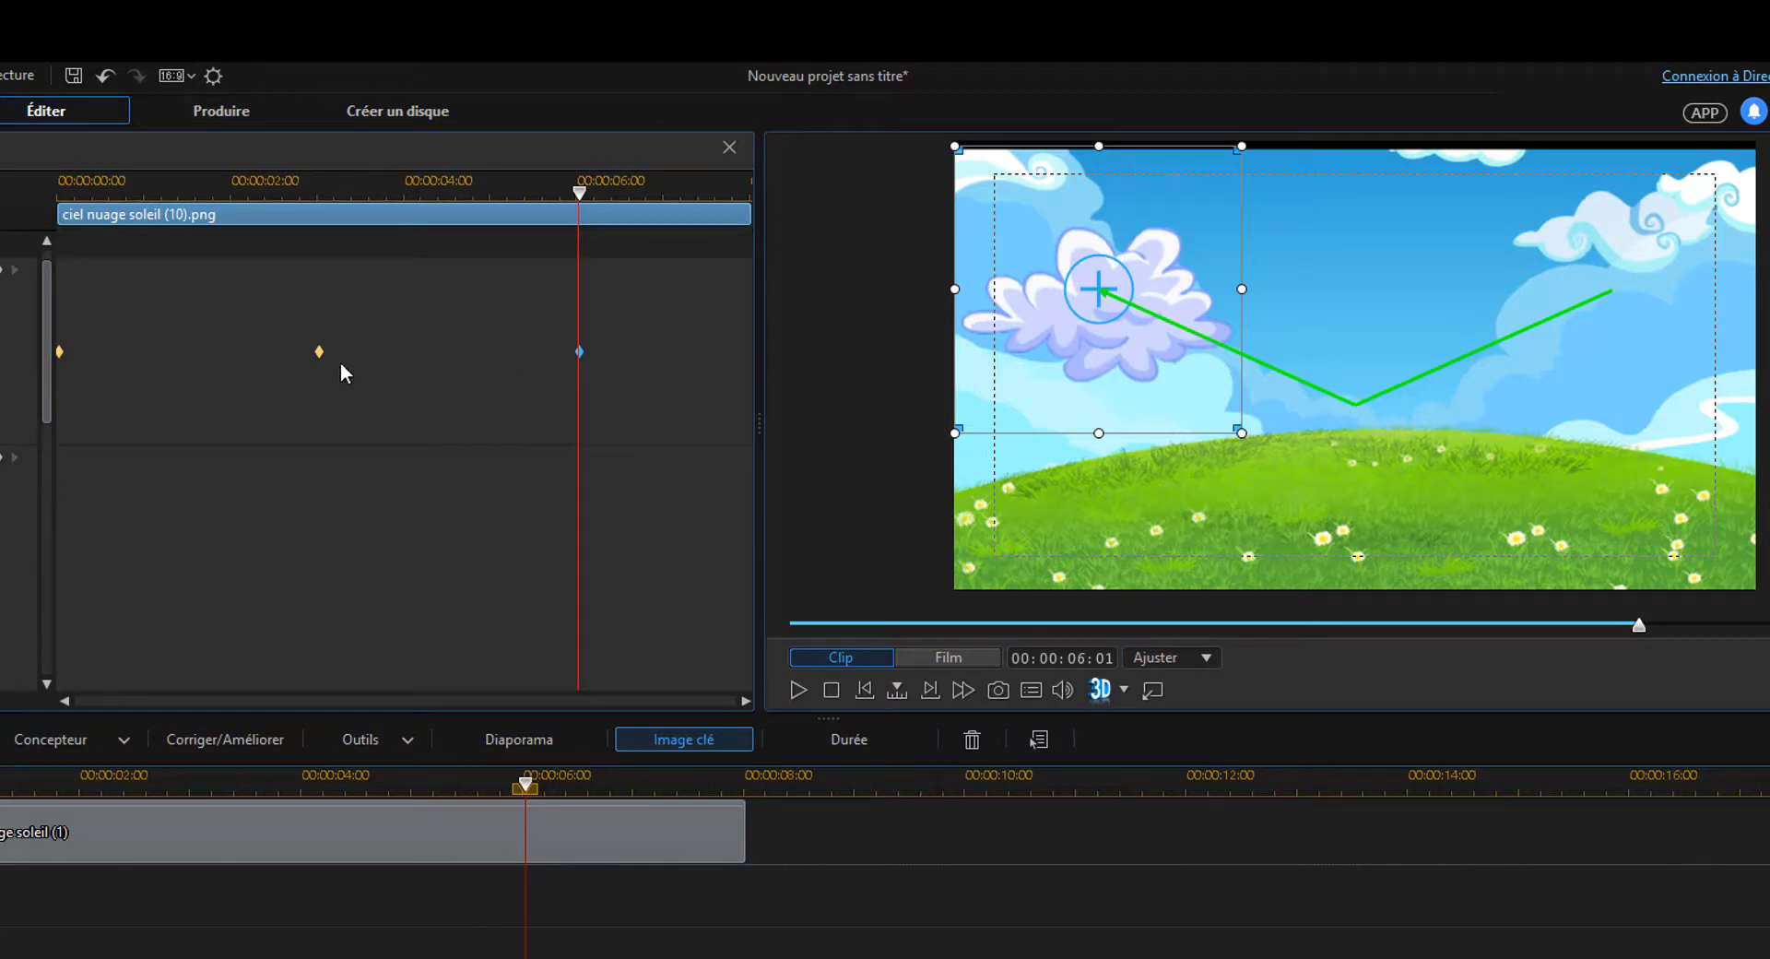
pyautogui.moveTo(581, 191); pyautogui.dragTo(457, 204)
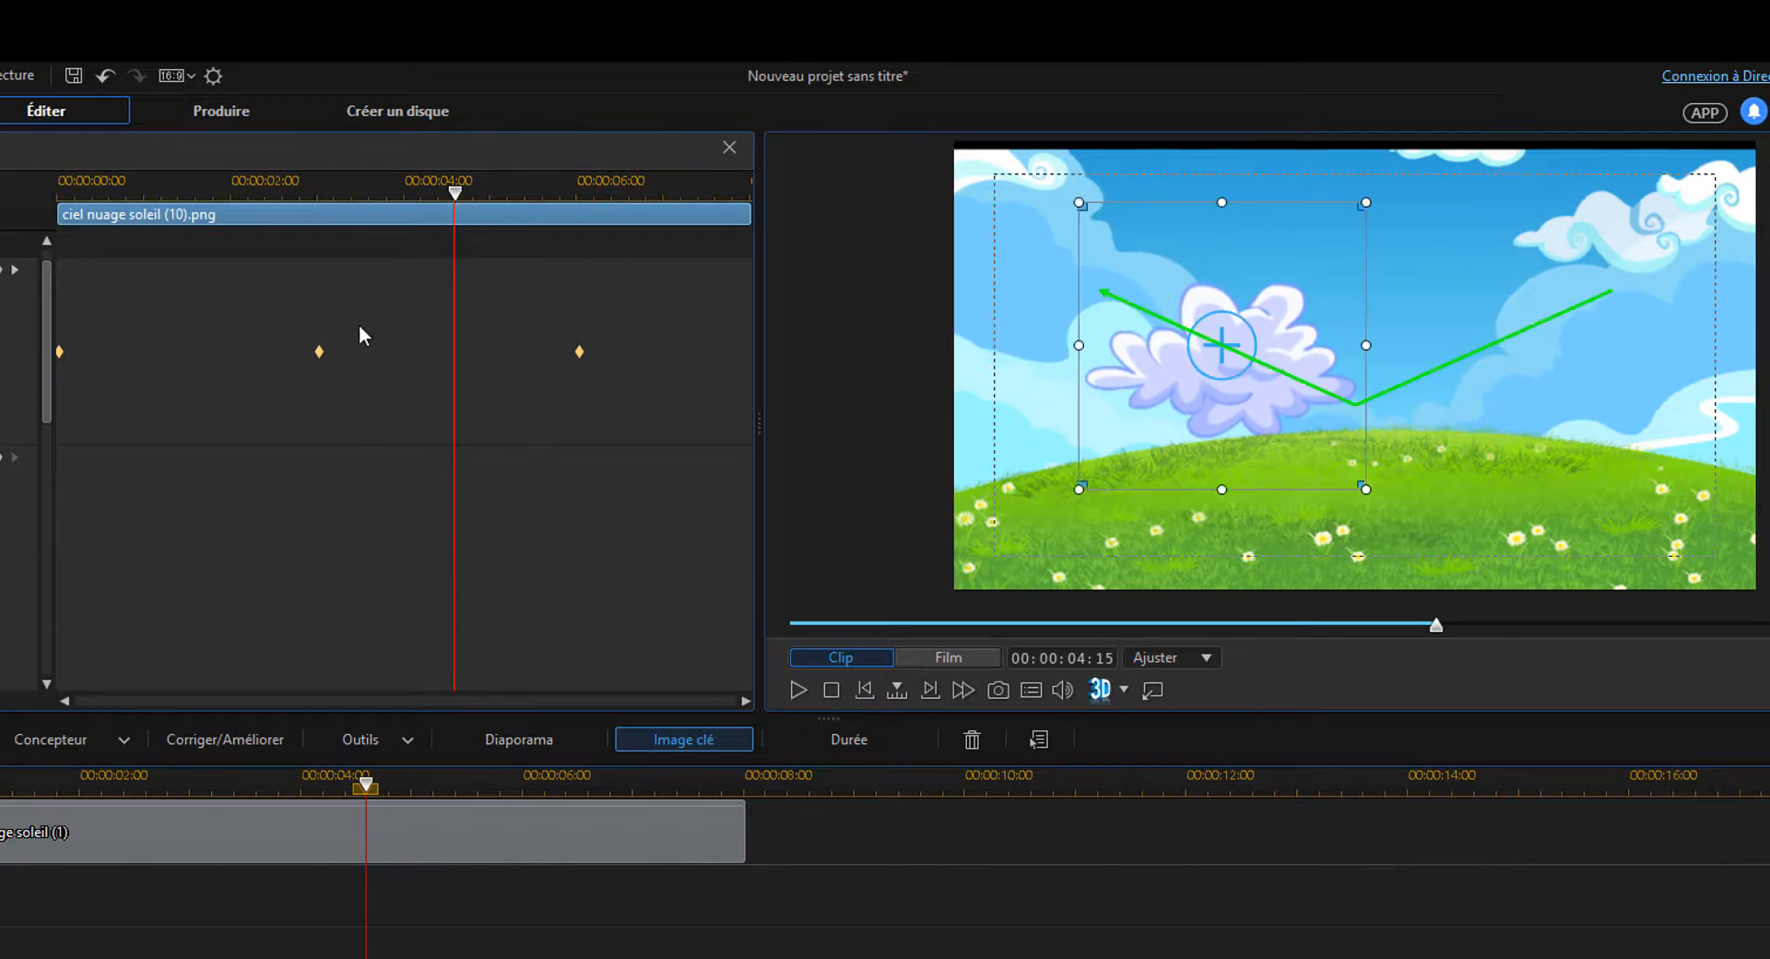
pyautogui.moveTo(1256, 408); pyautogui.dragTo(1257, 287)
# - Raise the cloud high in the sky at 00:00:01:11 with a Position keyframe, and preview the new path from the start
pyautogui.moveTo(456, 191); pyautogui.dragTo(405, 193)
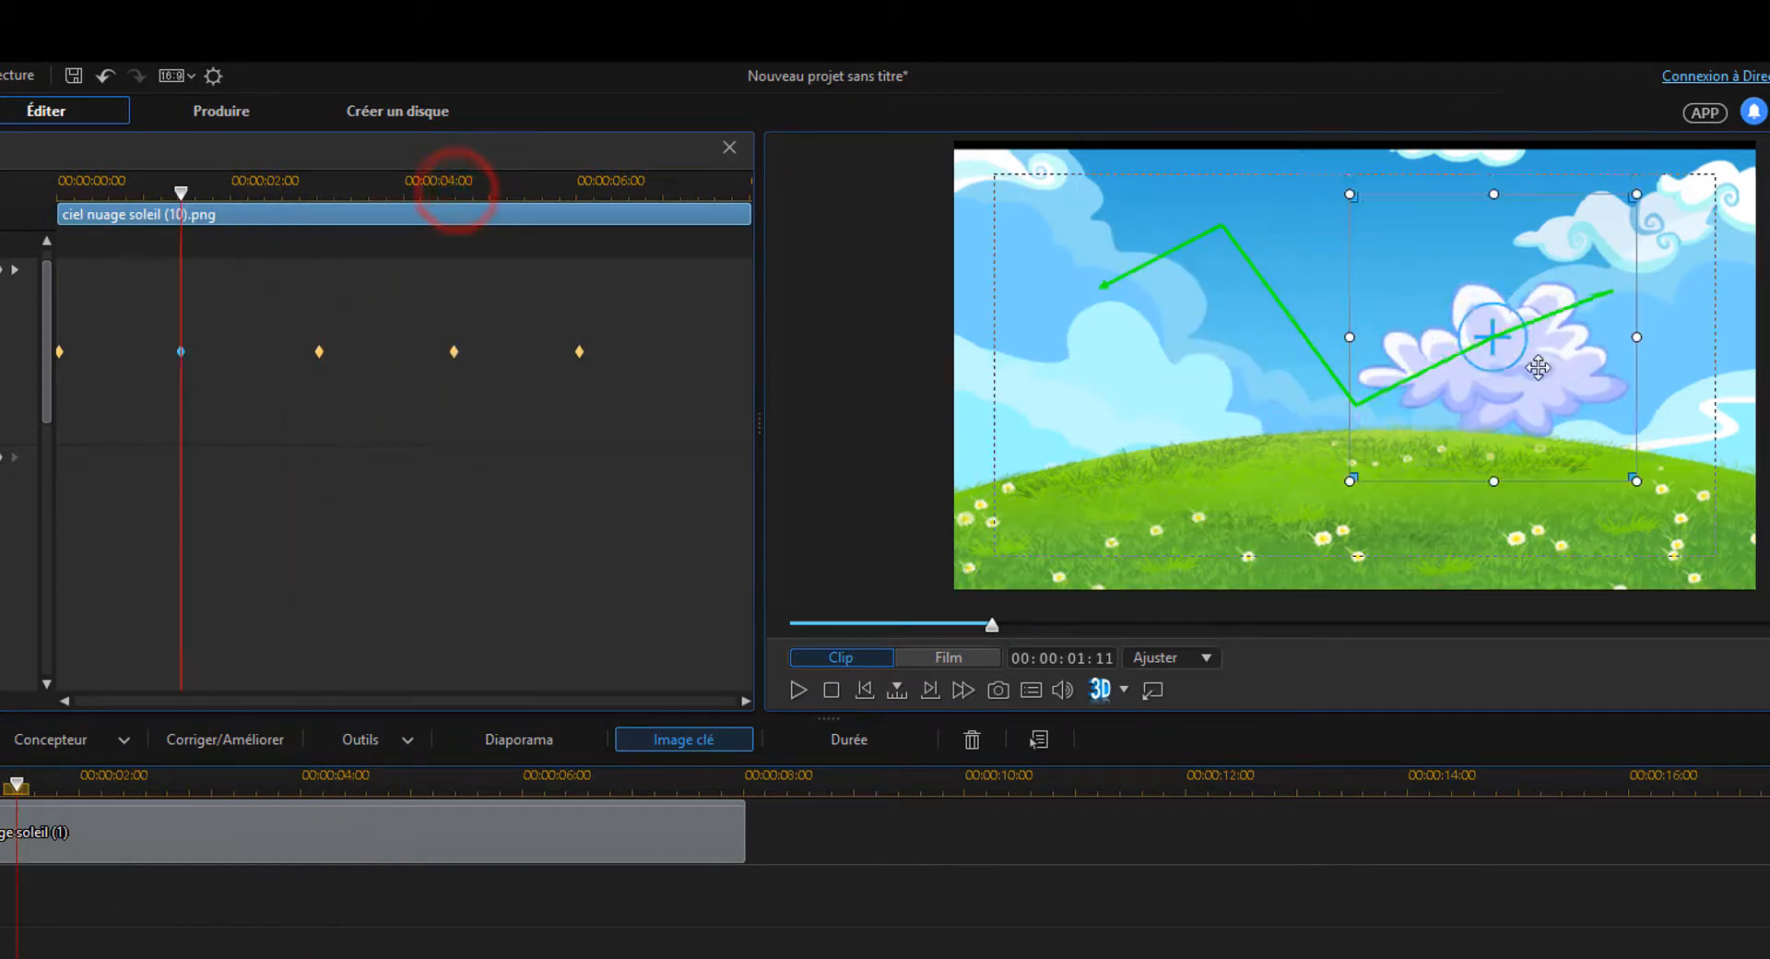
pyautogui.moveTo(1538, 369); pyautogui.dragTo(1523, 289)
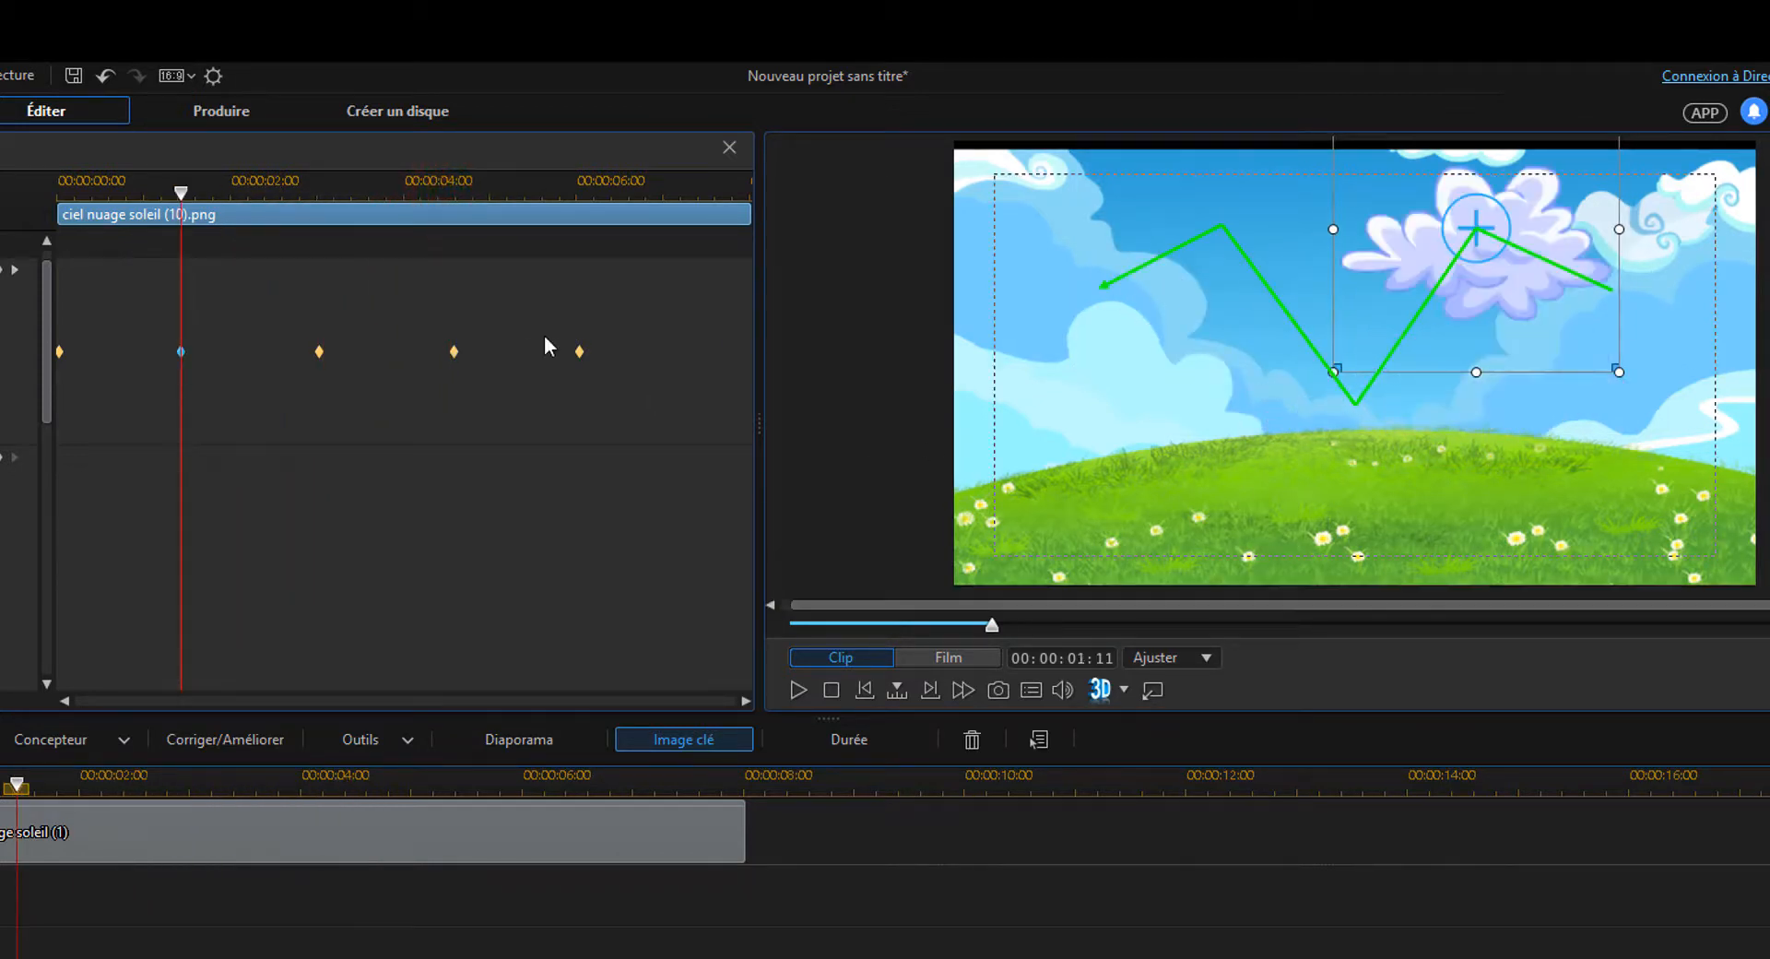
pyautogui.moveTo(182, 193); pyautogui.dragTo(58, 194)
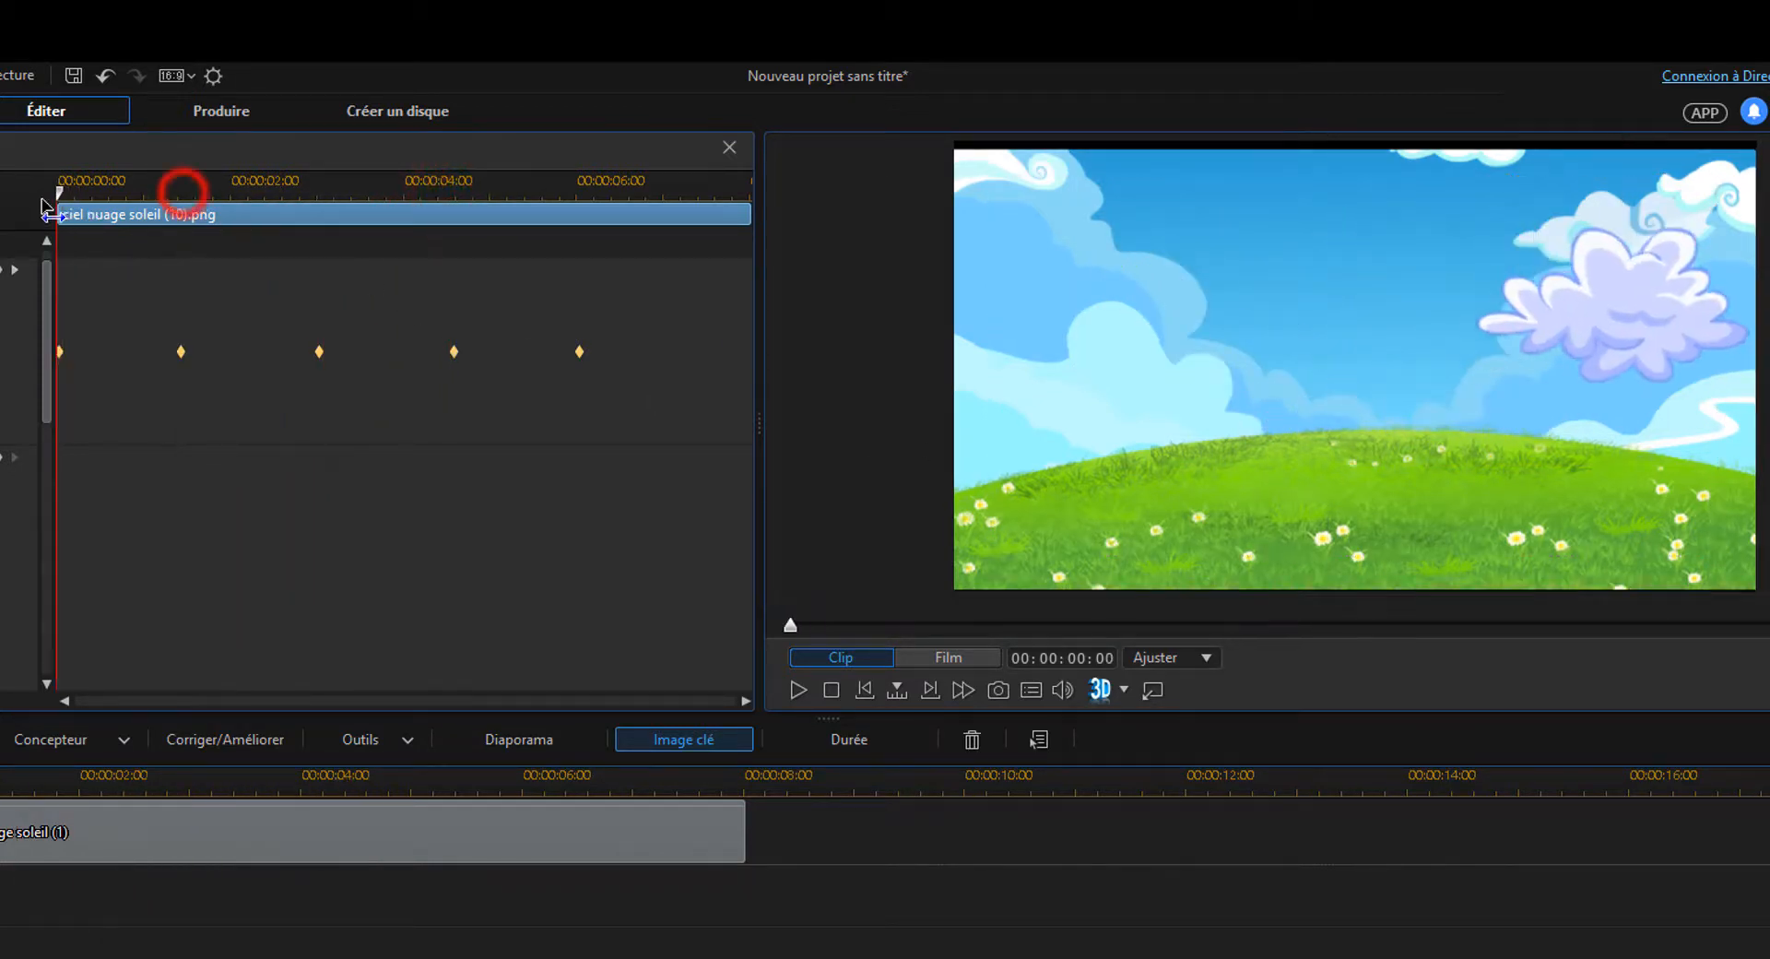
pyautogui.click(793, 684)
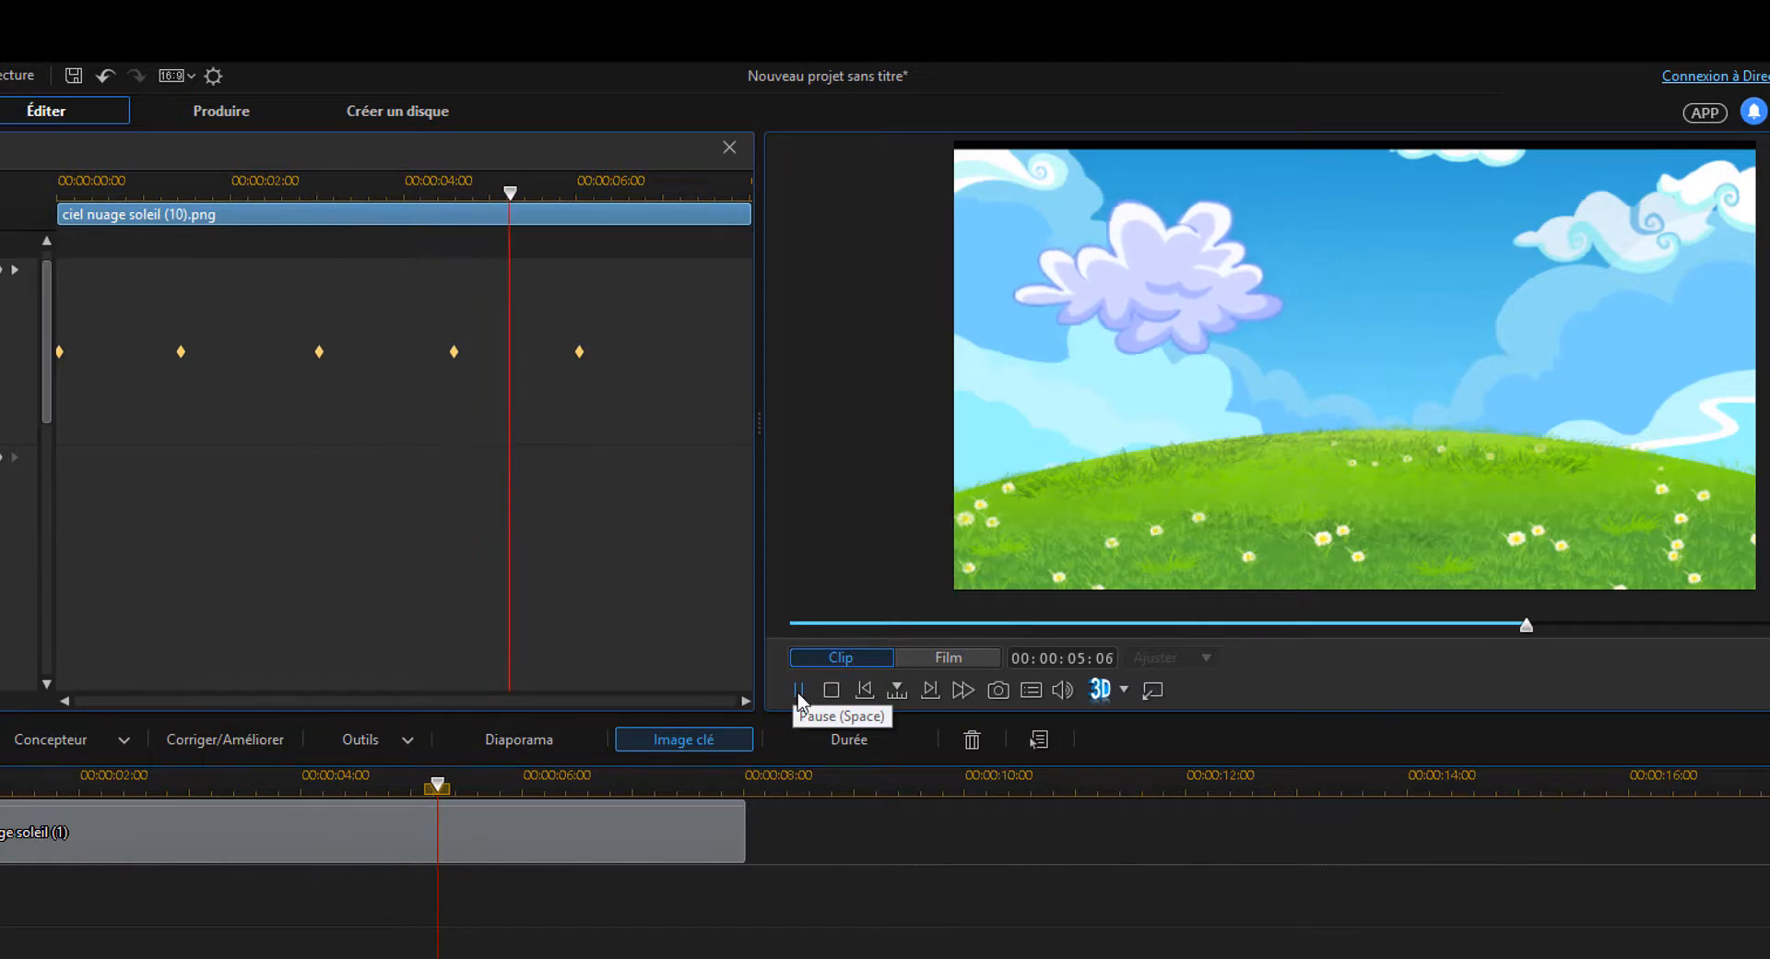
pyautogui.click(798, 691)
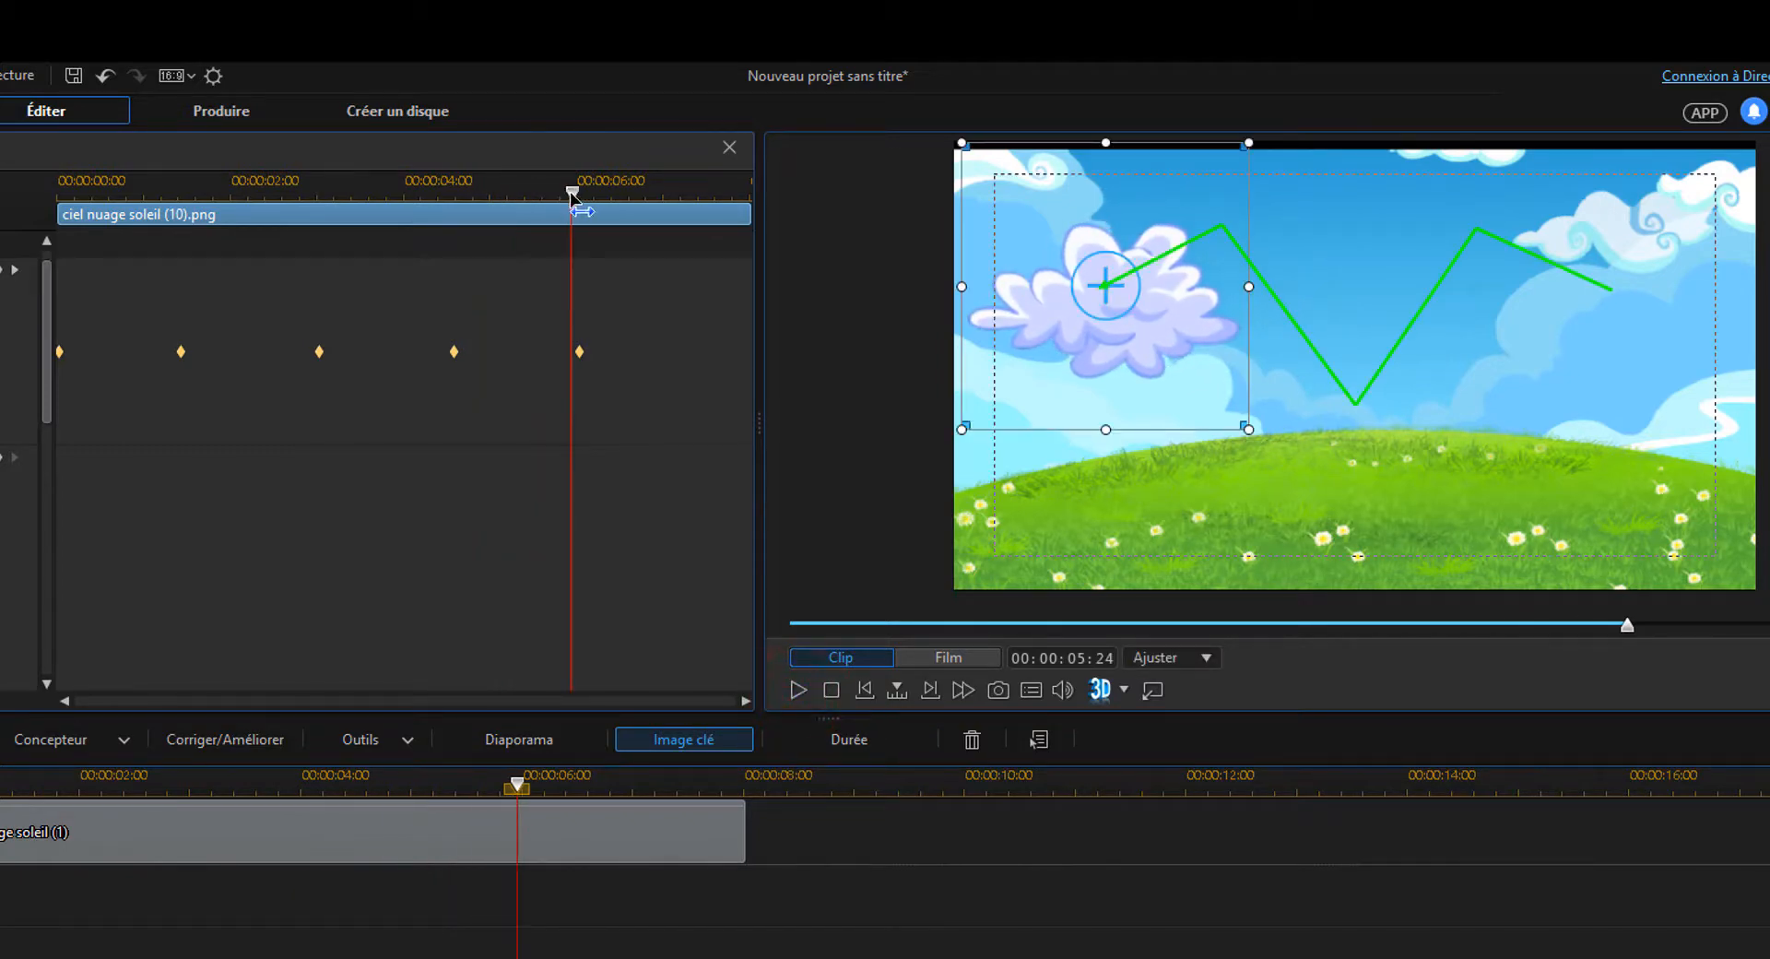
pyautogui.moveTo(572, 197); pyautogui.dragTo(58, 208)
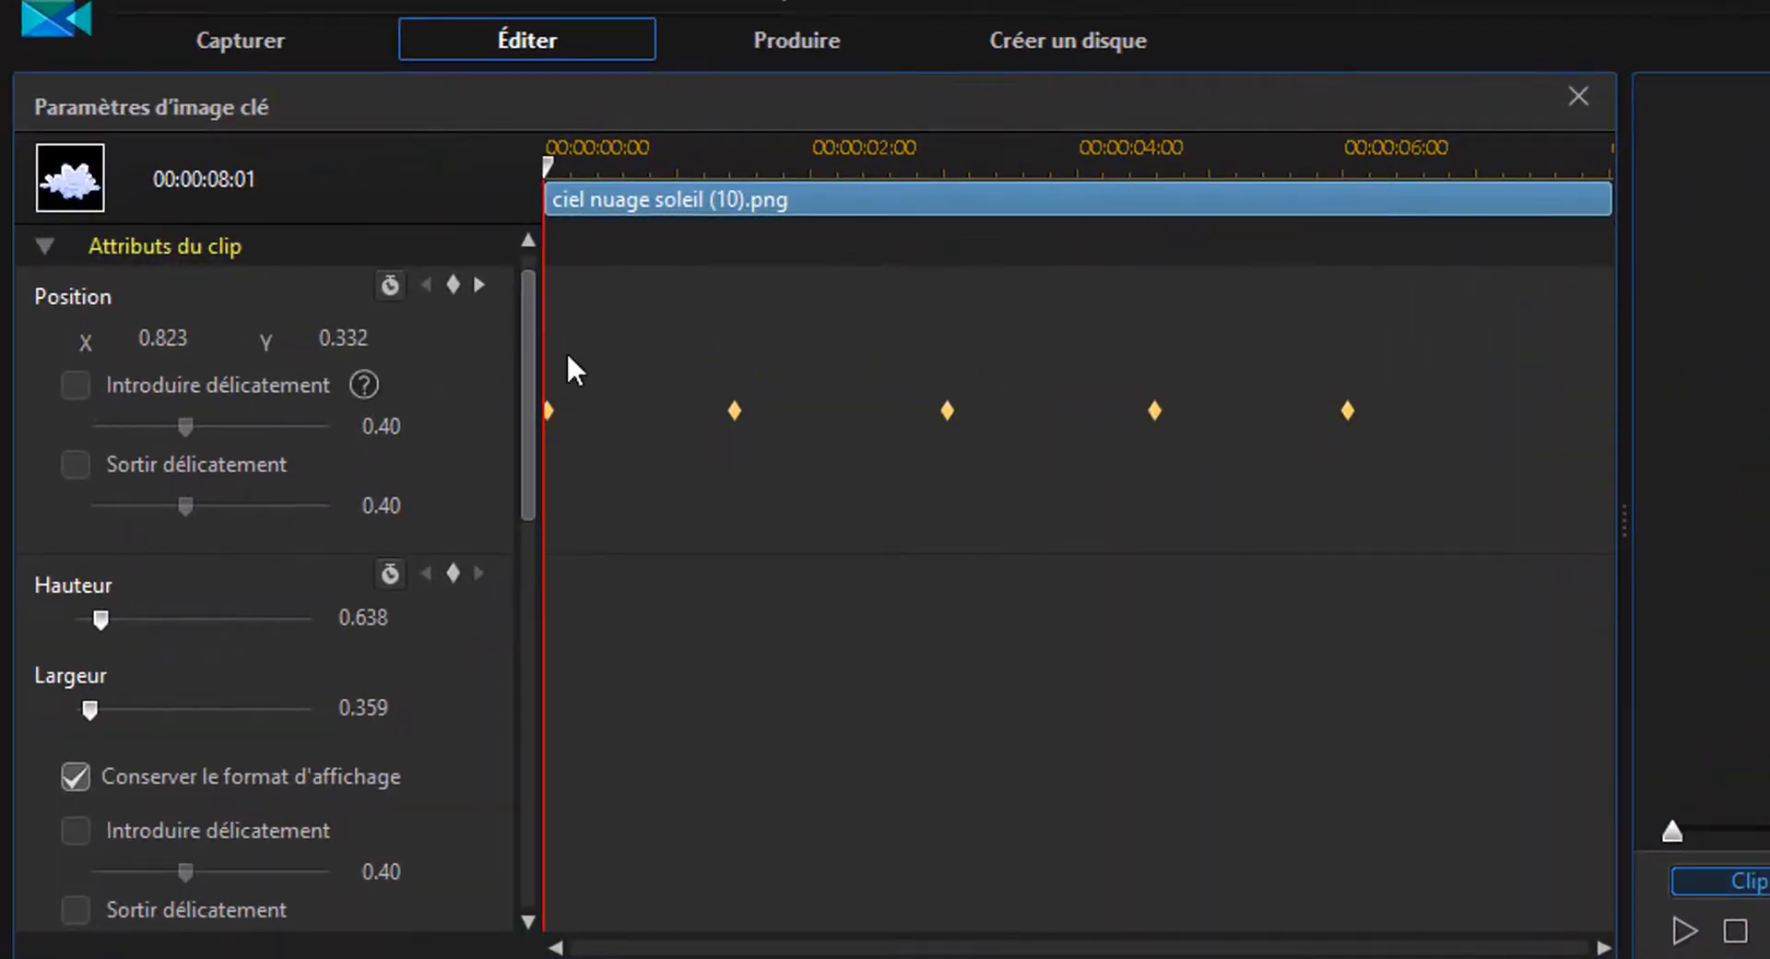
# - Keyframe the cloud's size at 00:00:00:00 and shrink it to a height of 0.321 and width of 0.181 at 00:00:06:01
pyautogui.moveTo(517, 417); pyautogui.dragTo(518, 503)
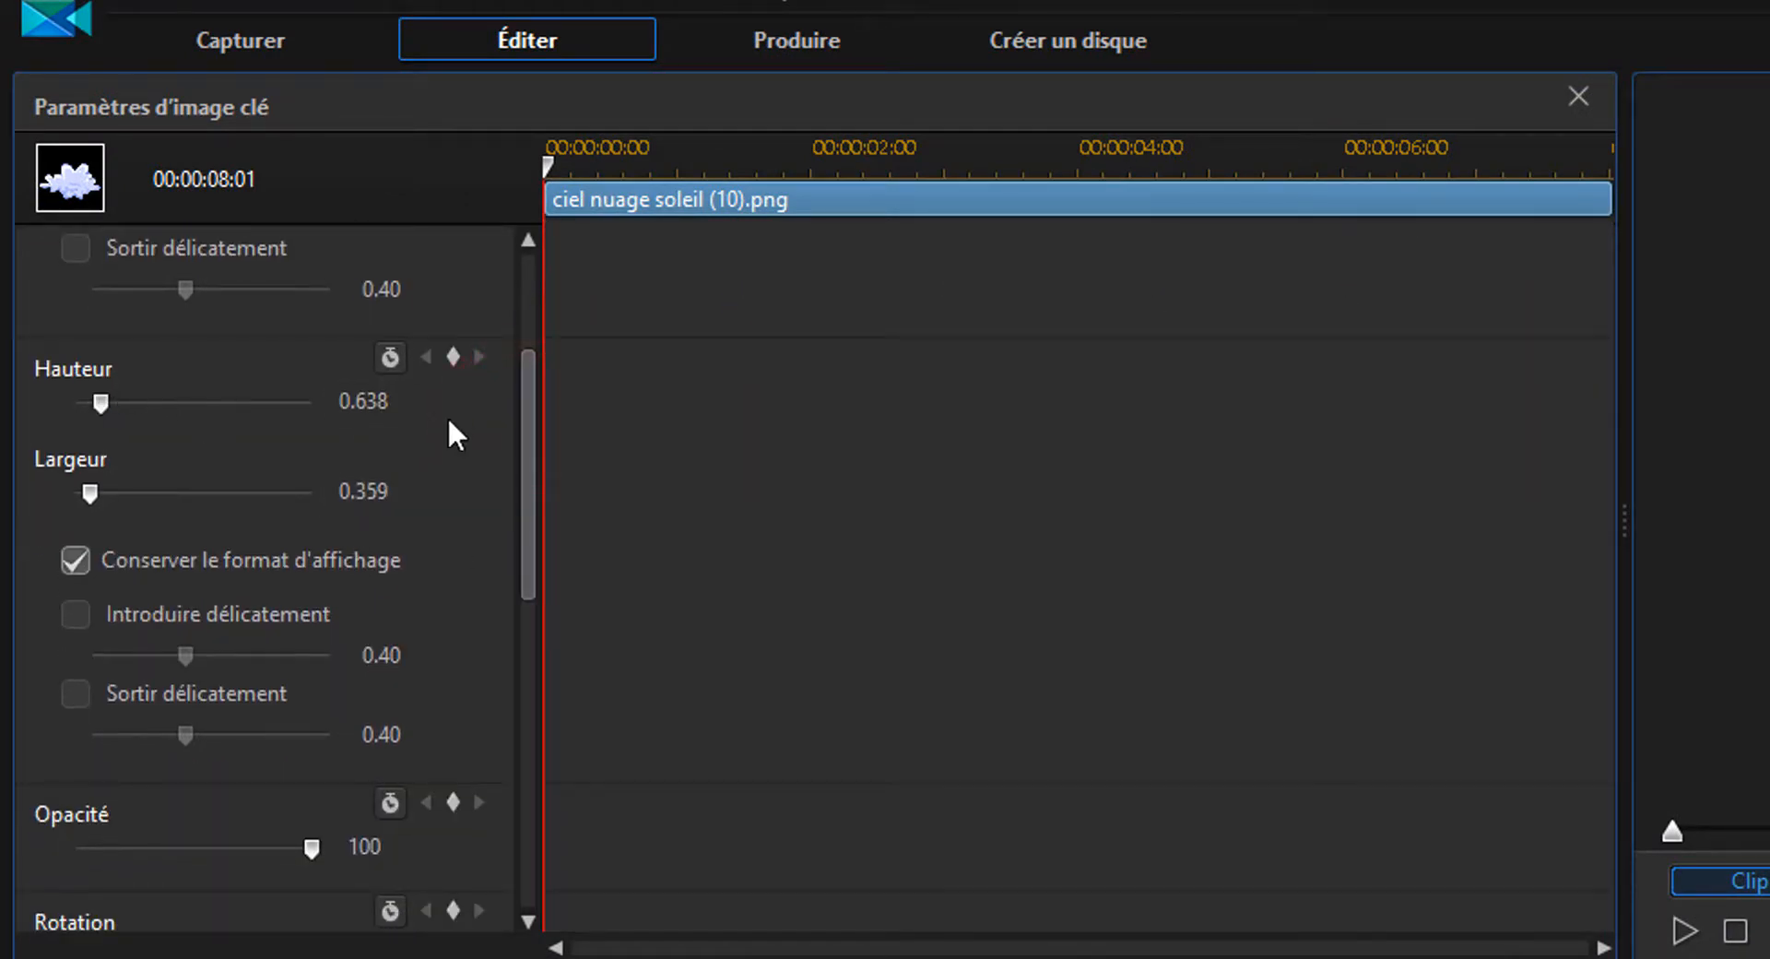
pyautogui.moveTo(529, 402); pyautogui.dragTo(527, 373)
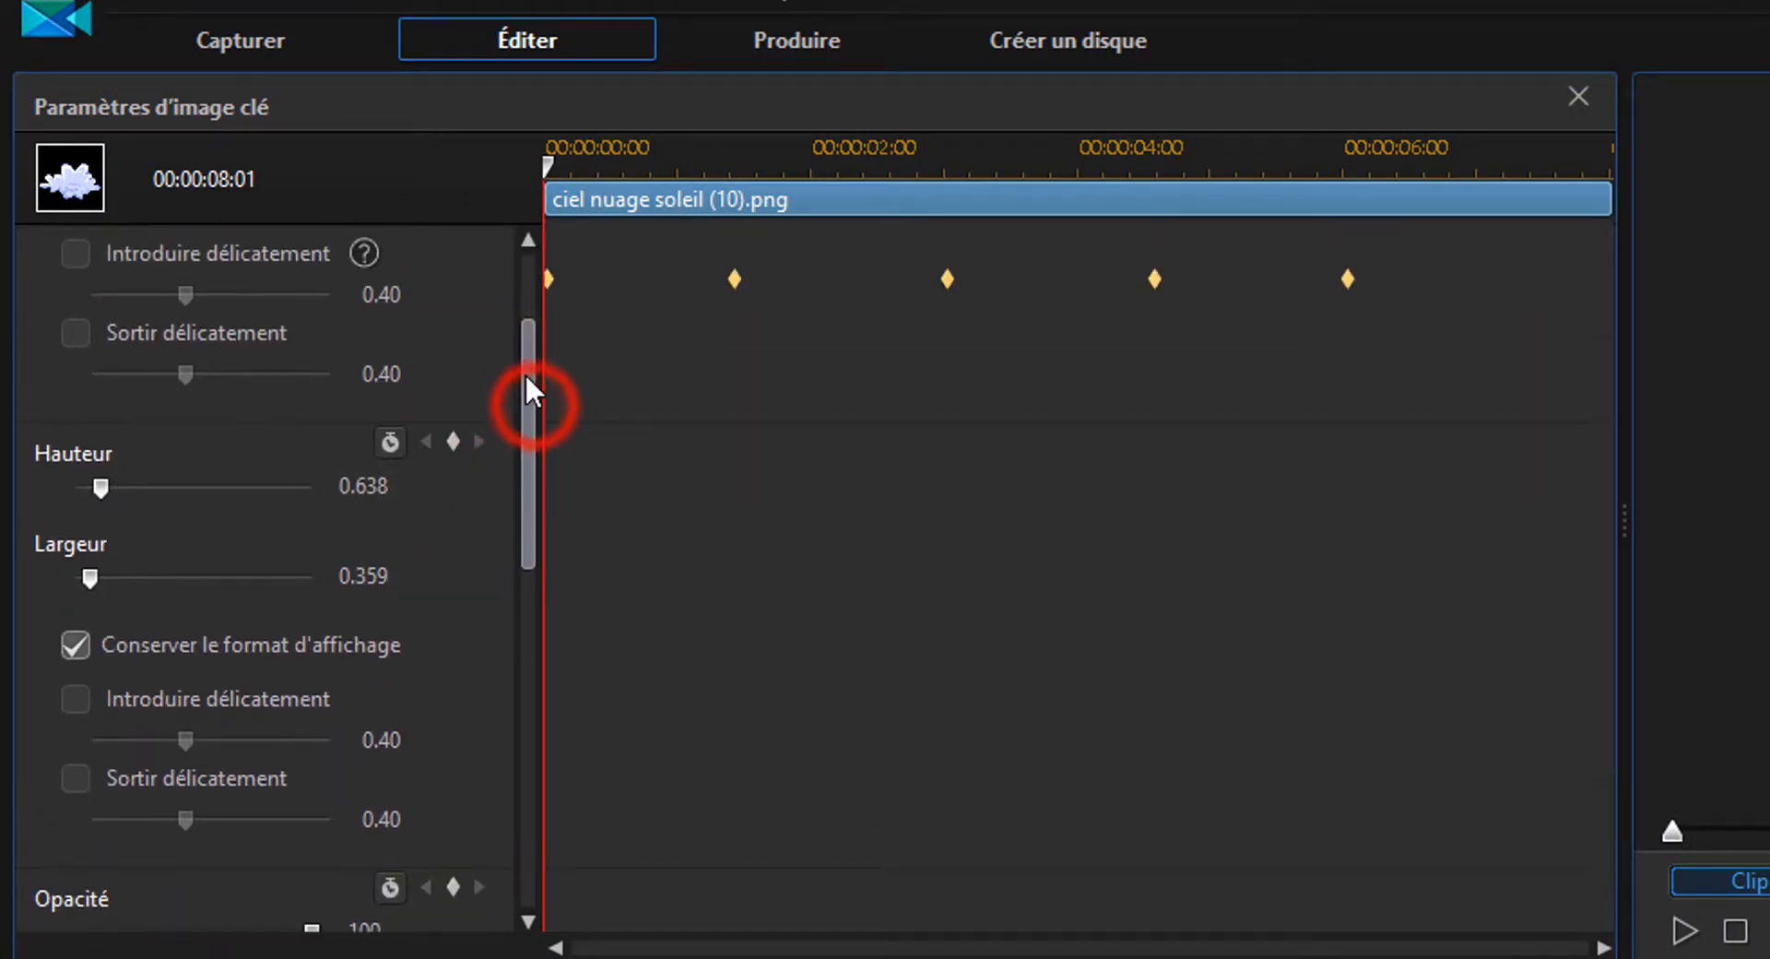
pyautogui.click(454, 440)
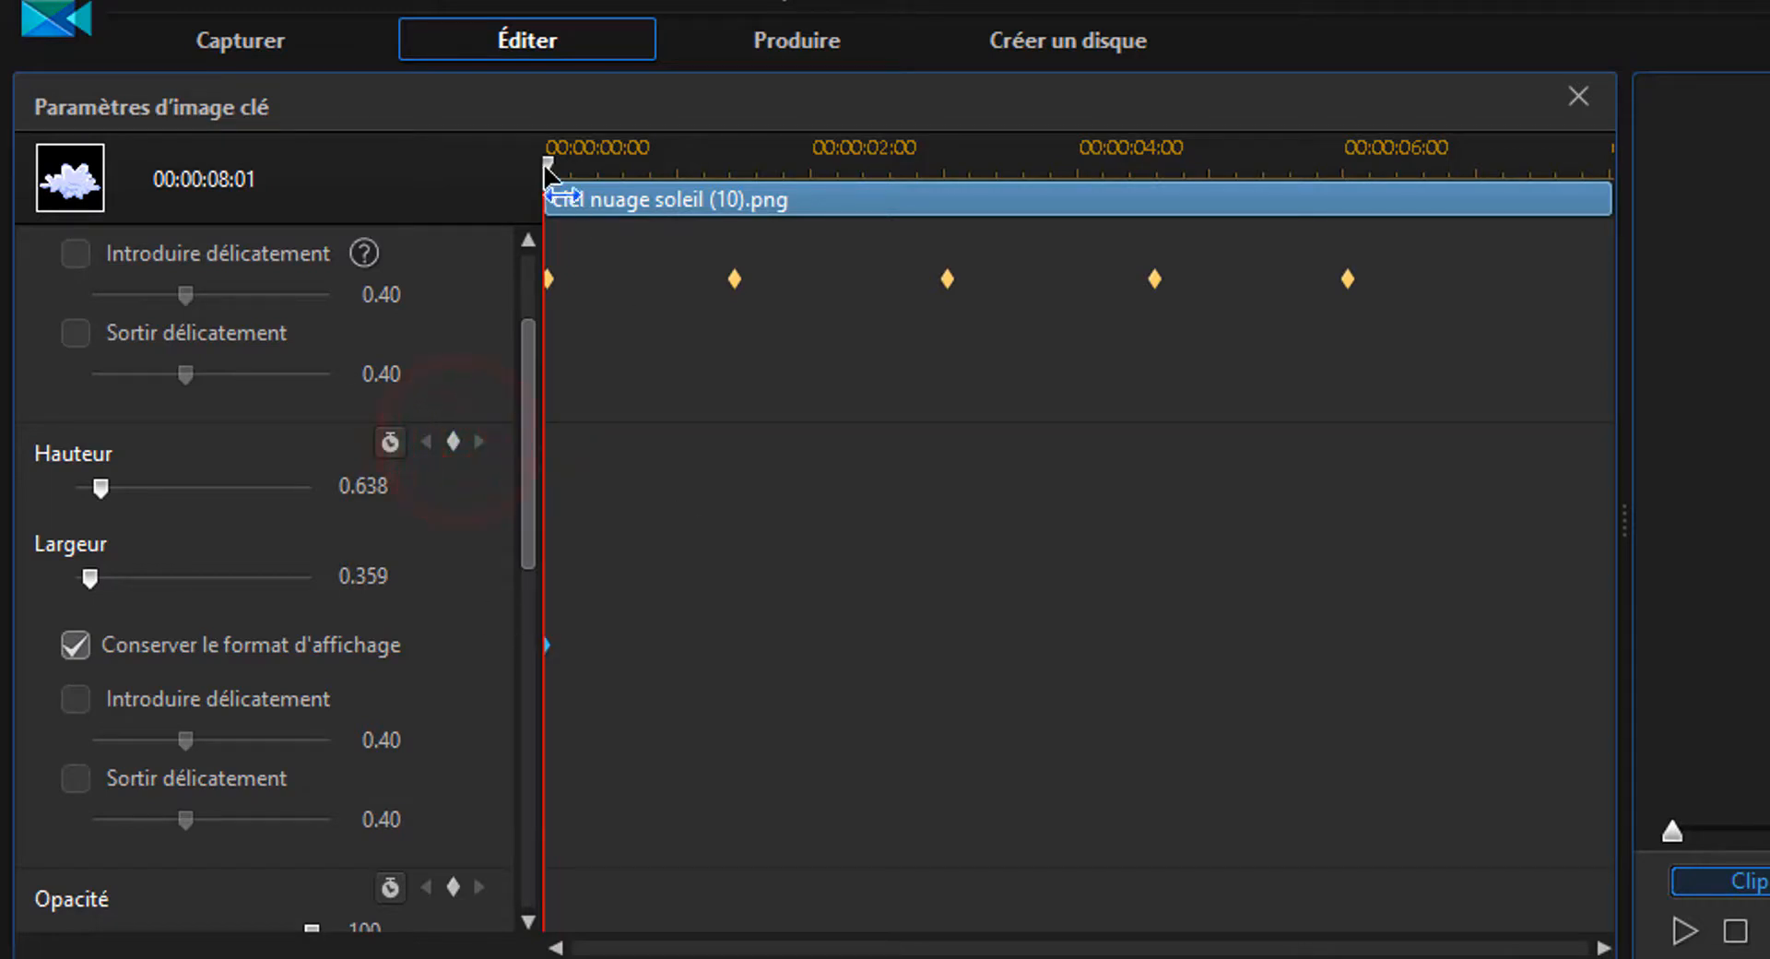
pyautogui.moveTo(553, 164); pyautogui.dragTo(1351, 168)
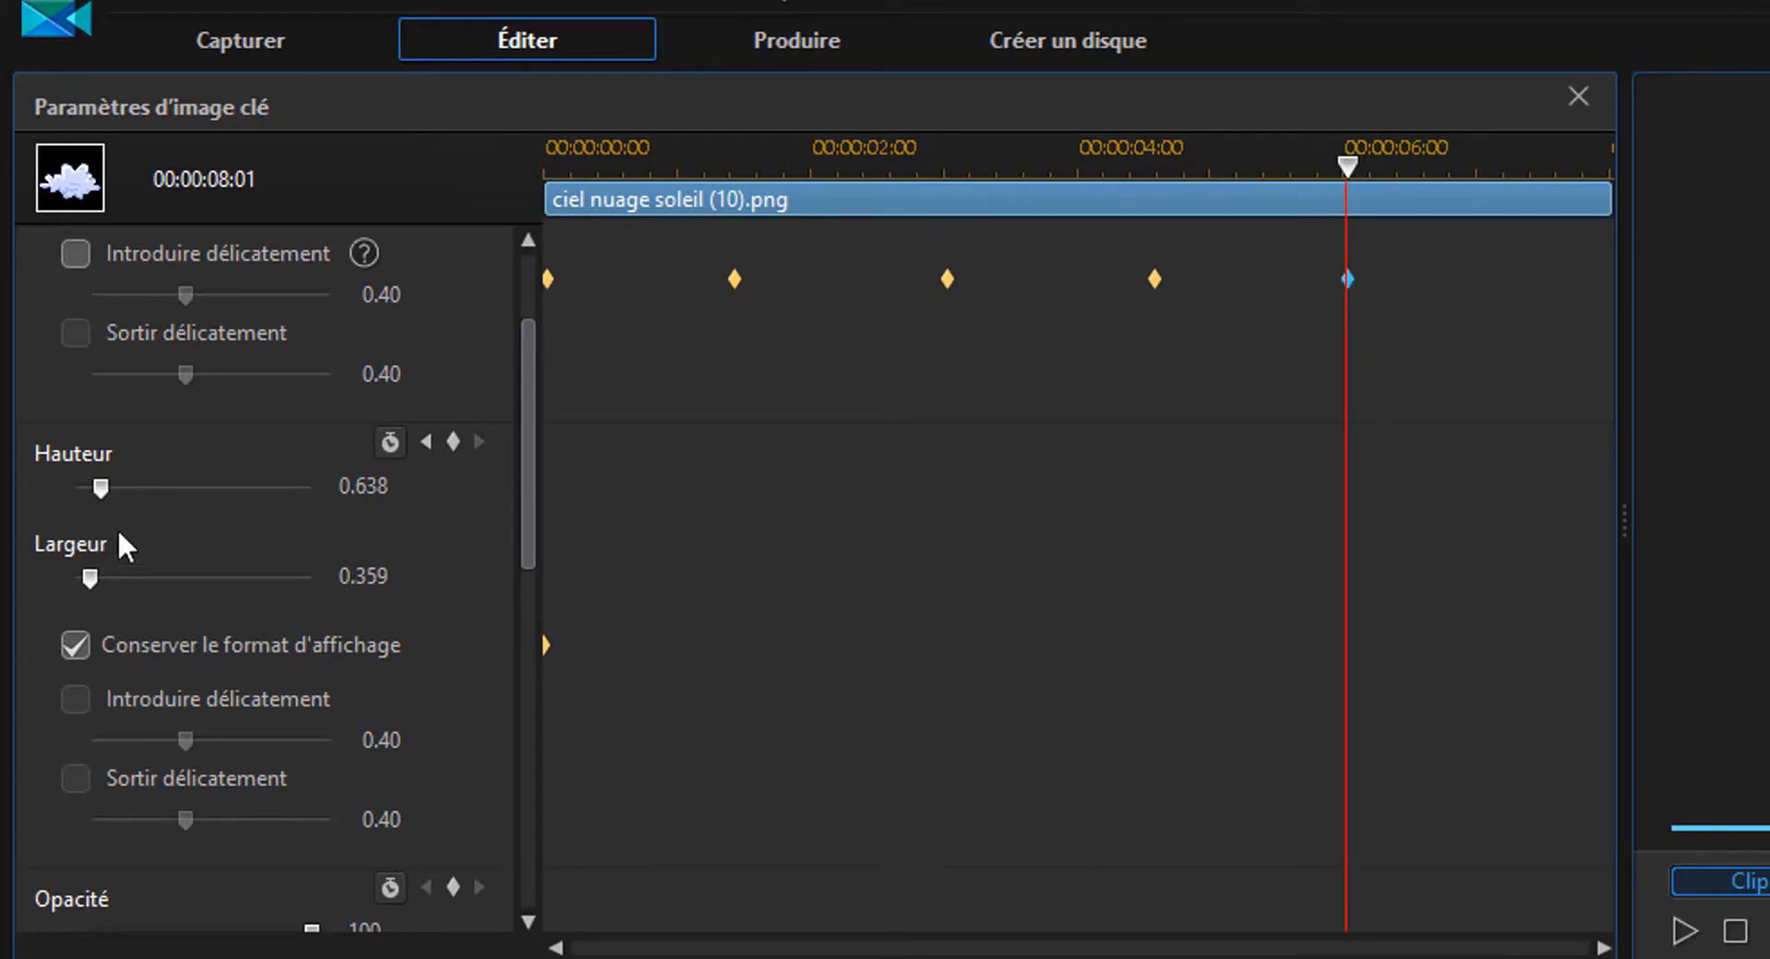
pyautogui.moveTo(101, 485); pyautogui.dragTo(98, 486)
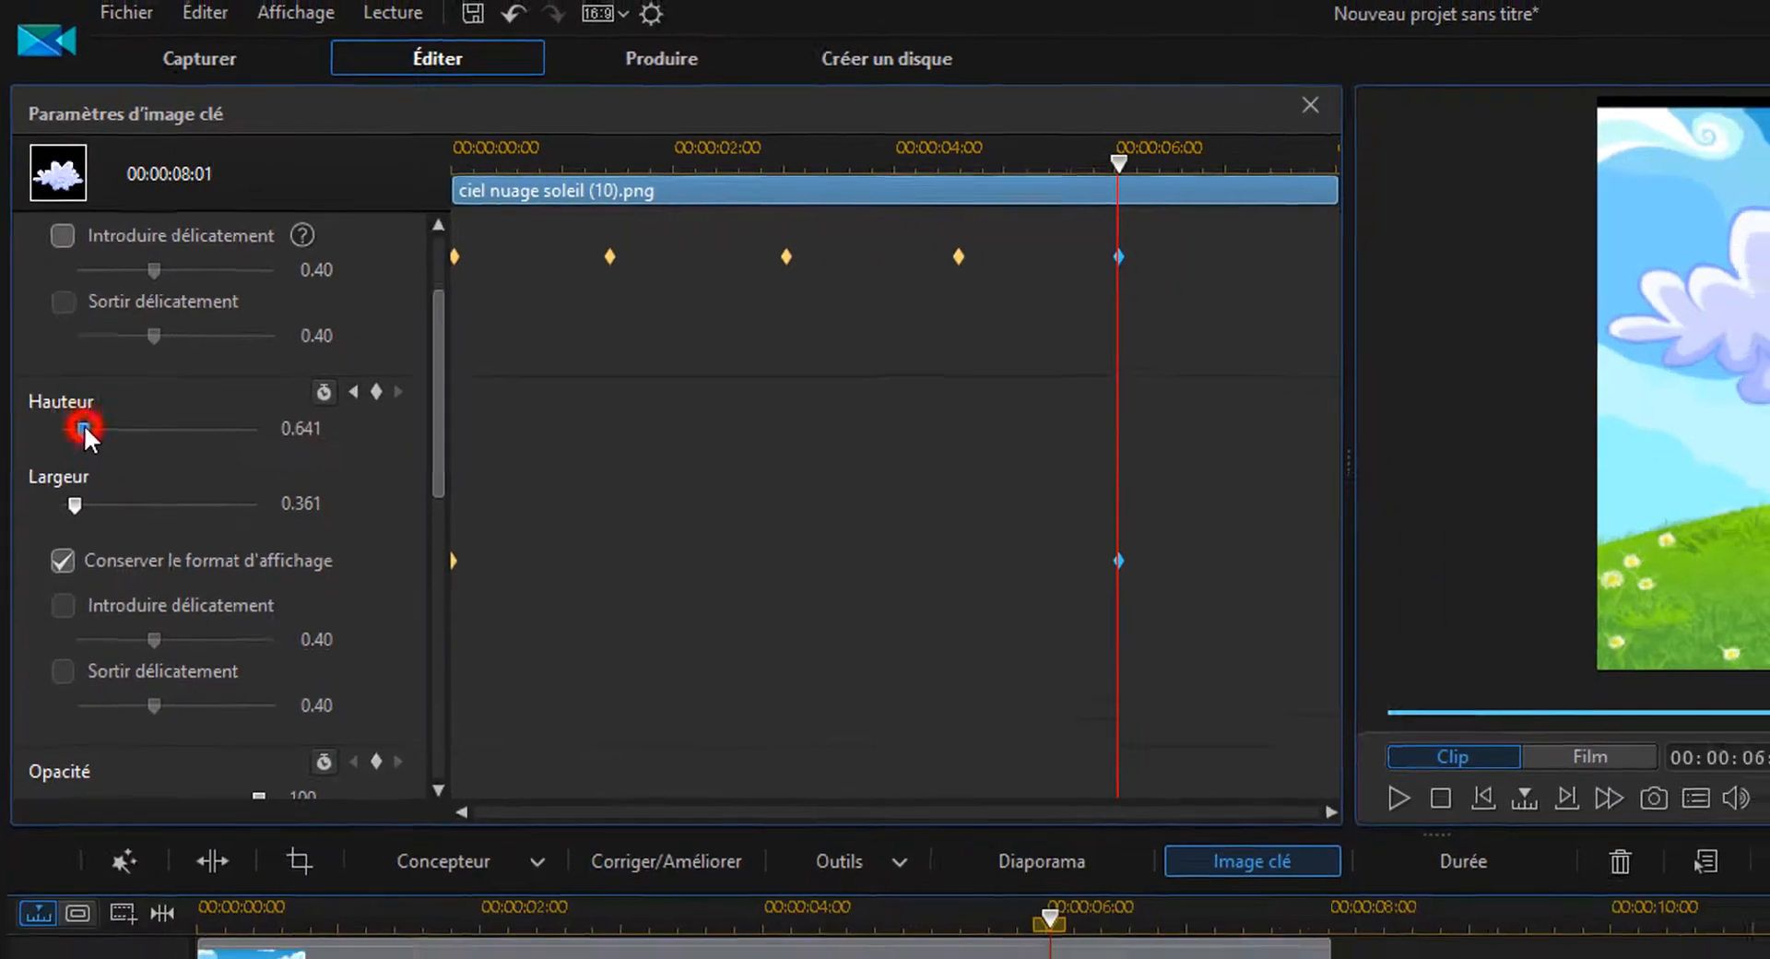
pyautogui.moveTo(68, 384); pyautogui.dragTo(48, 331)
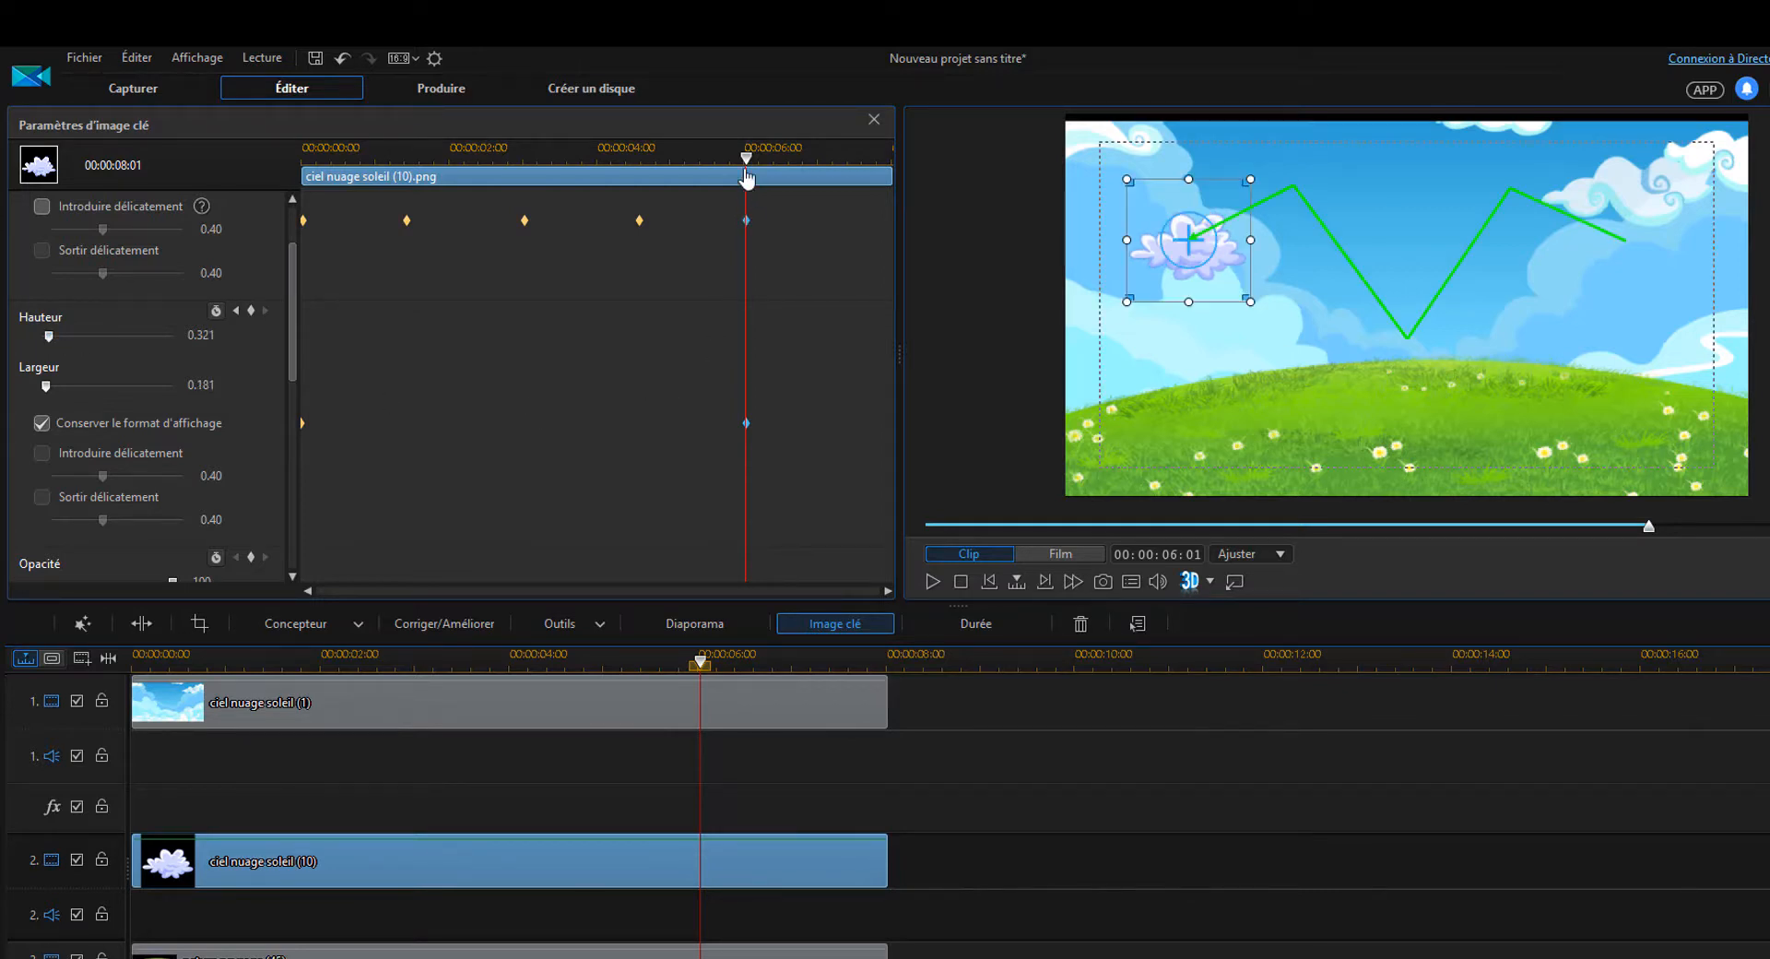
# - Preview the shrinking cloud from the start of the clip, then return the playhead to 00:00:00:00
pyautogui.moveTo(746, 159); pyautogui.dragTo(315, 197)
pyautogui.click(933, 581)
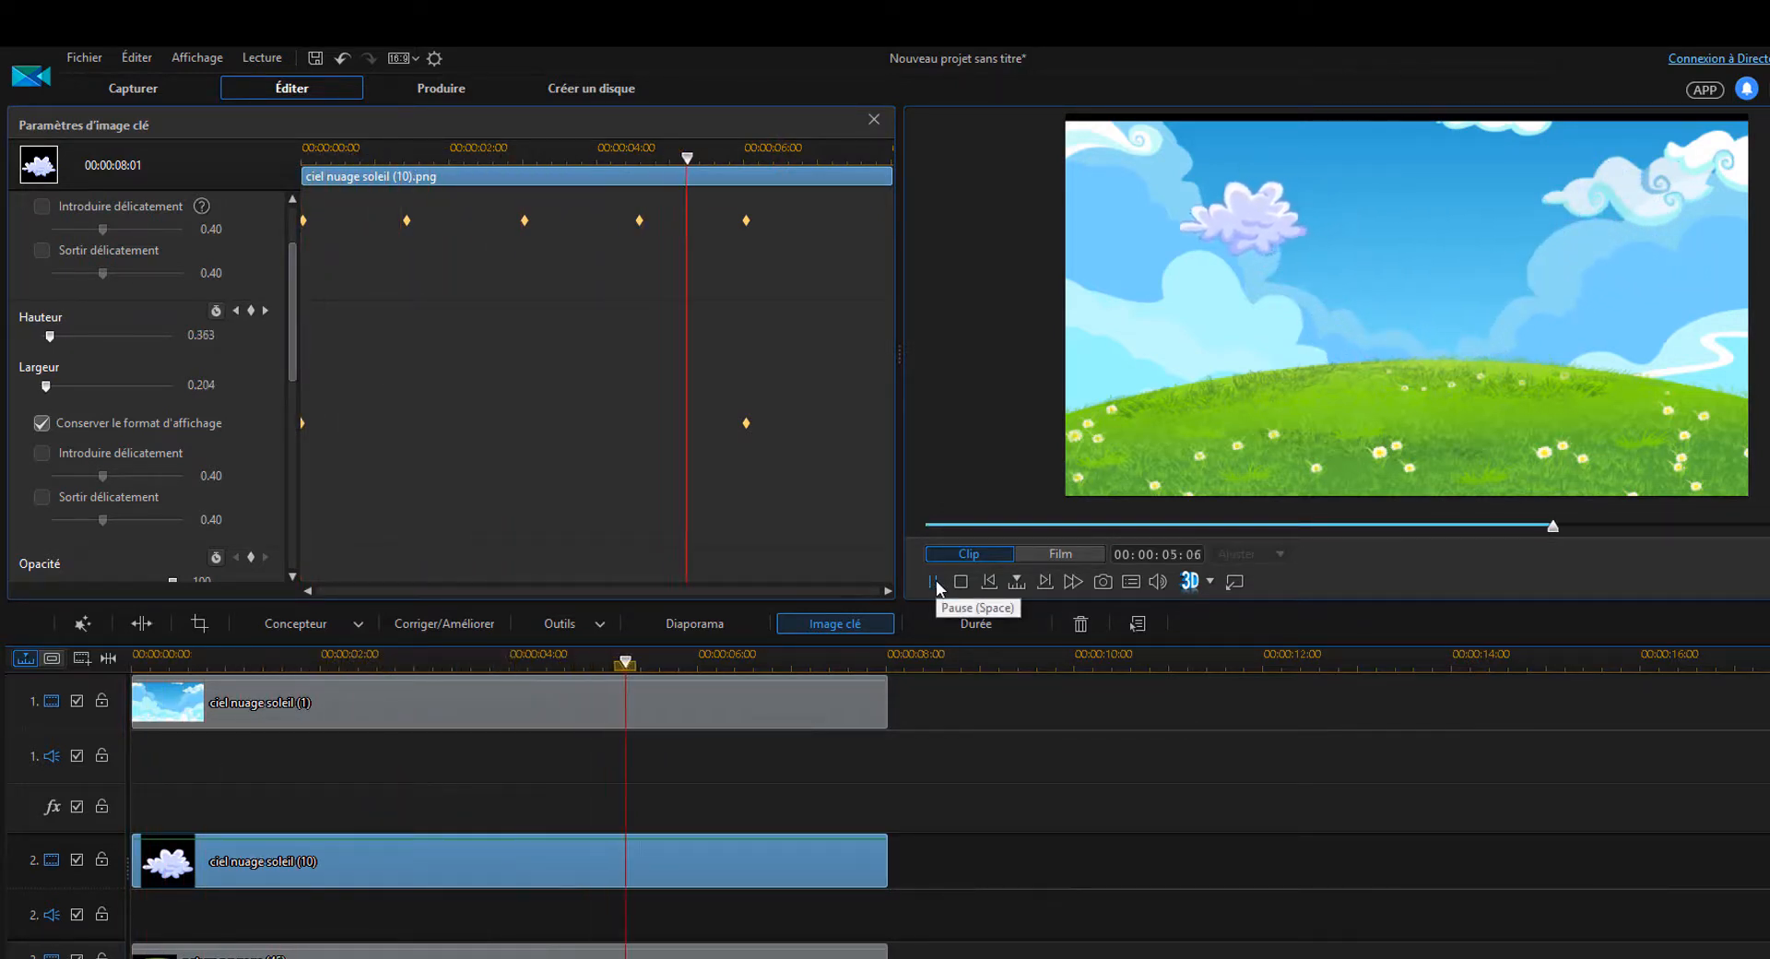
pyautogui.click(932, 581)
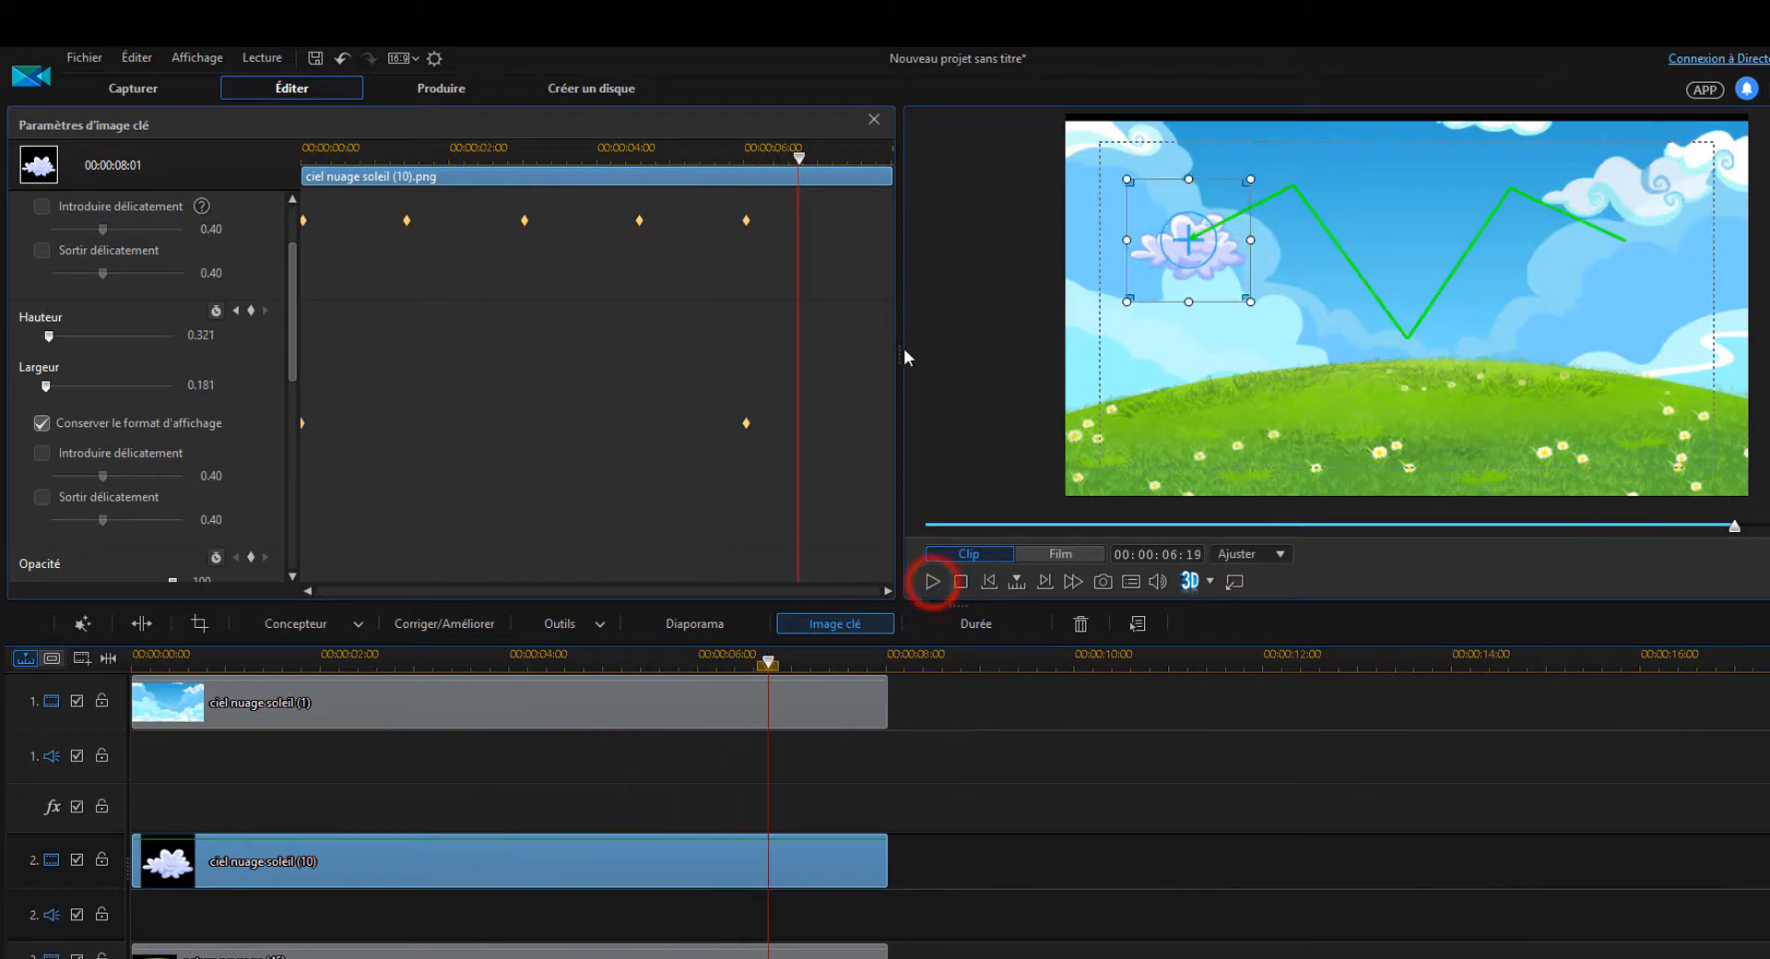
pyautogui.moveTo(799, 157); pyautogui.dragTo(304, 184)
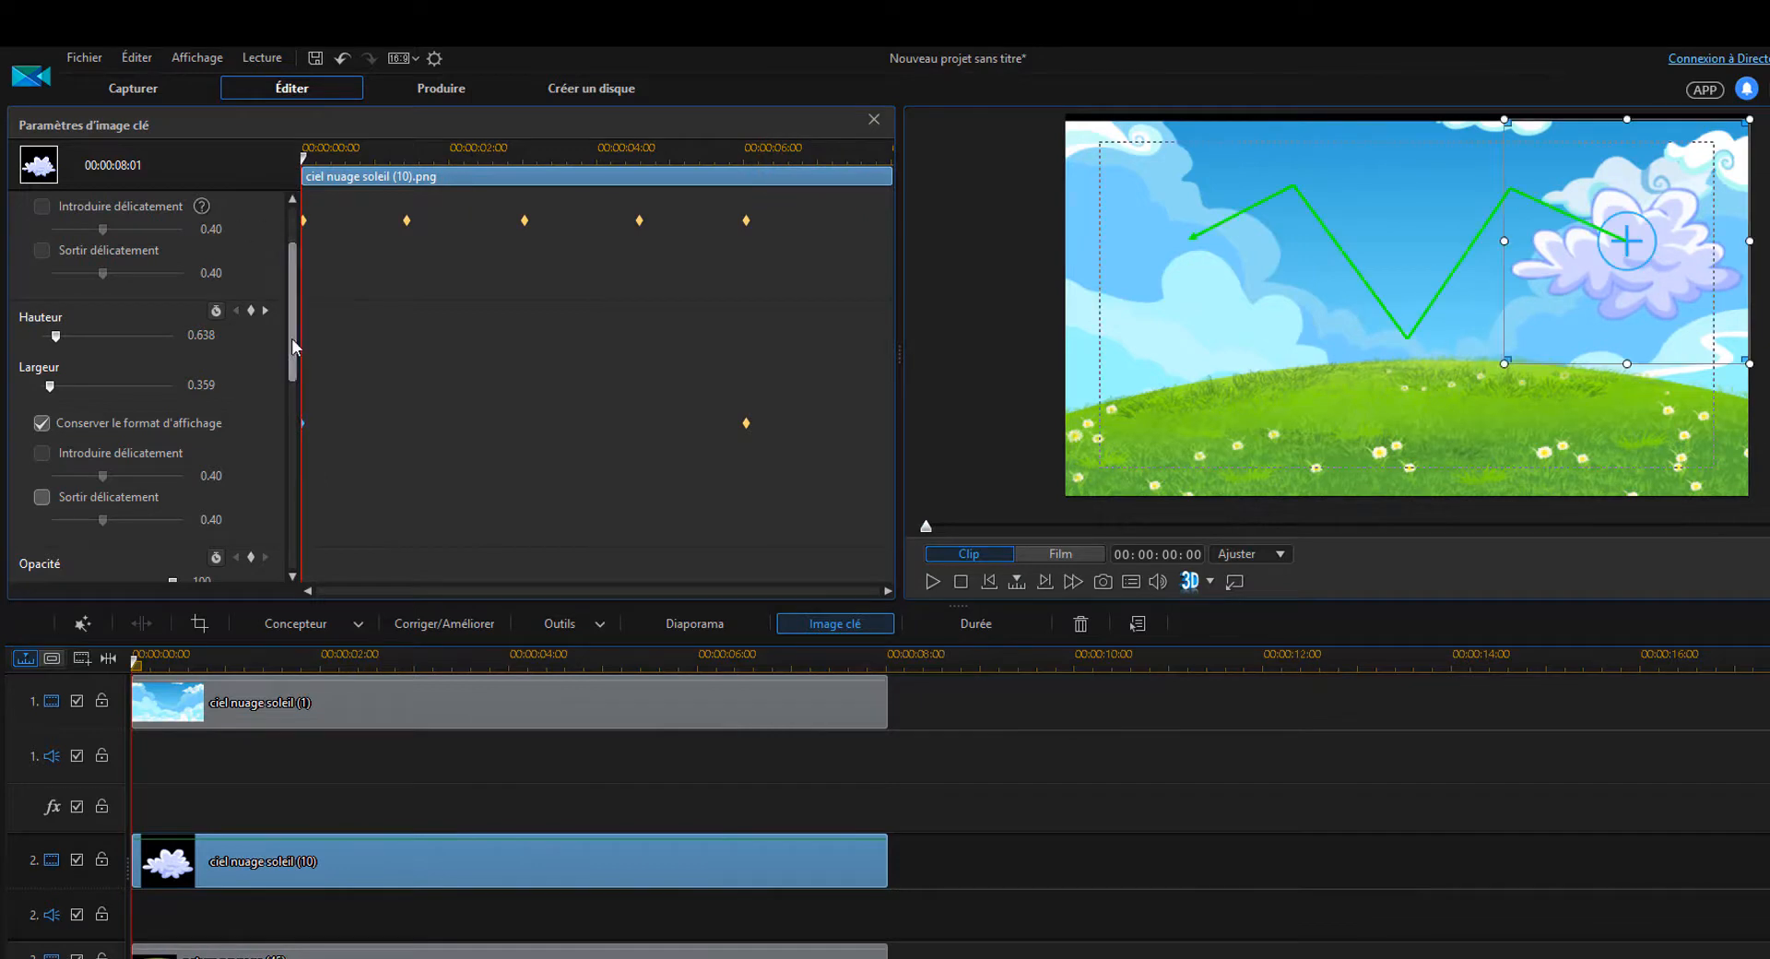
# - Fade out the cloud with Opacity keyframes, 100 at 00:00:00:00 and 0 at 00:00:06:01
pyautogui.moveTo(292, 339); pyautogui.dragTo(291, 375)
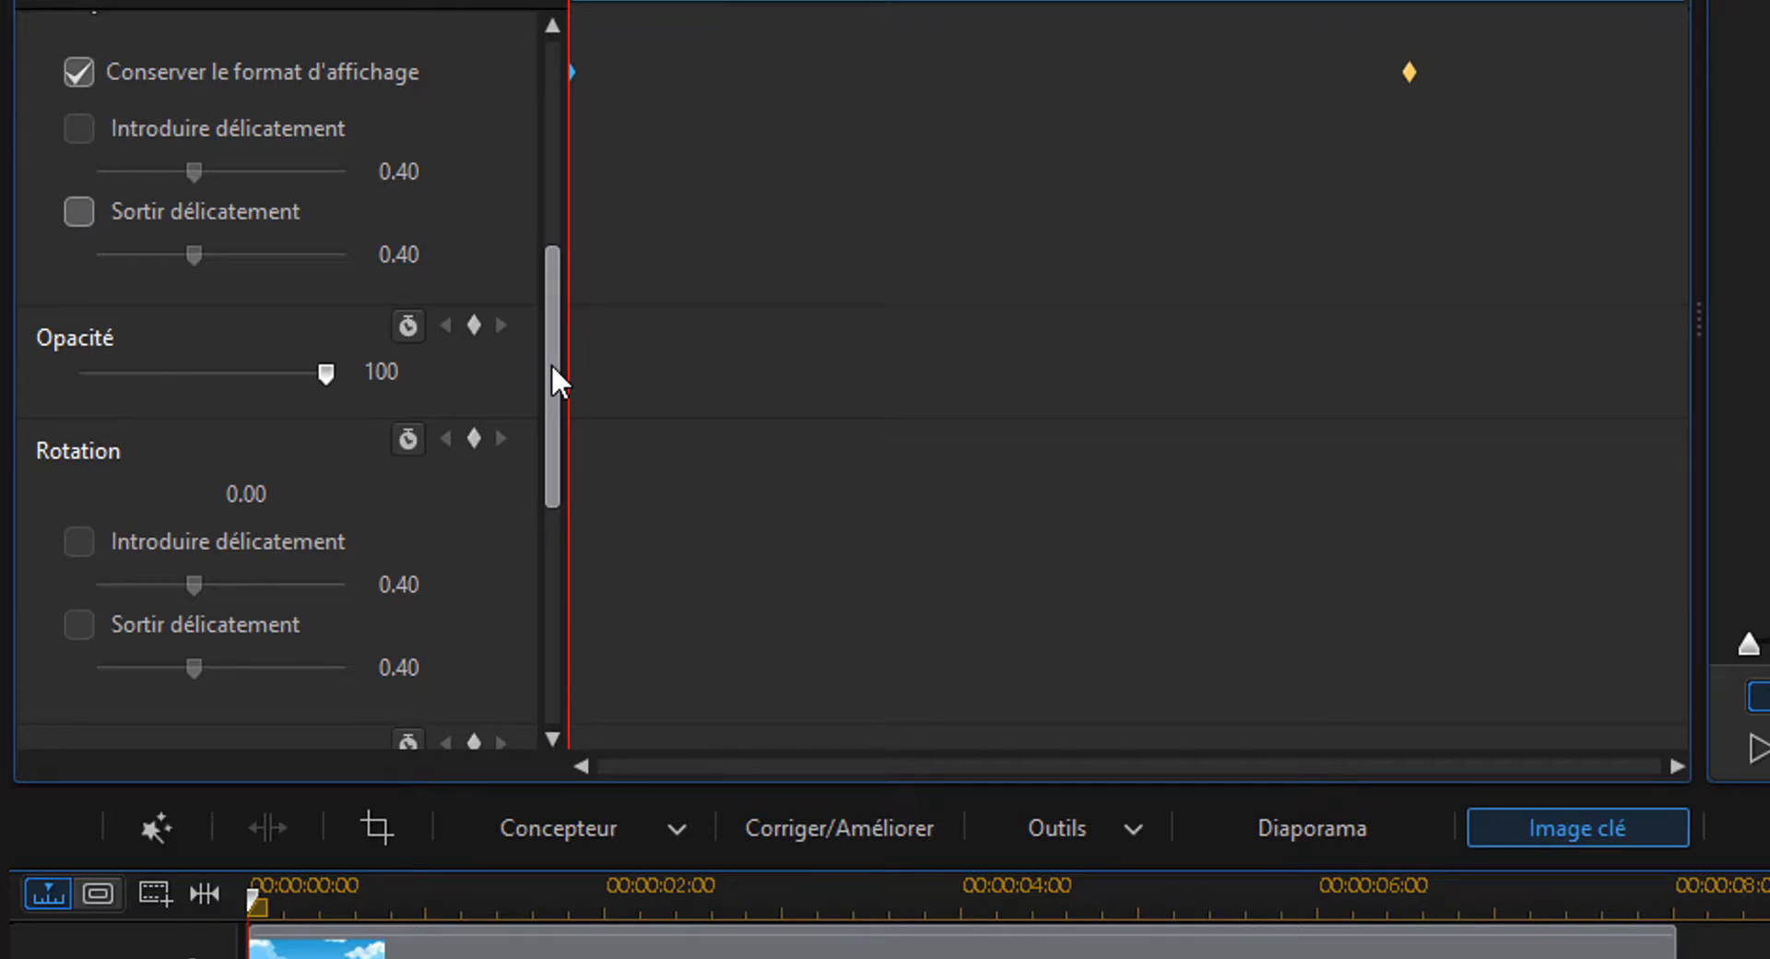
pyautogui.click(472, 325)
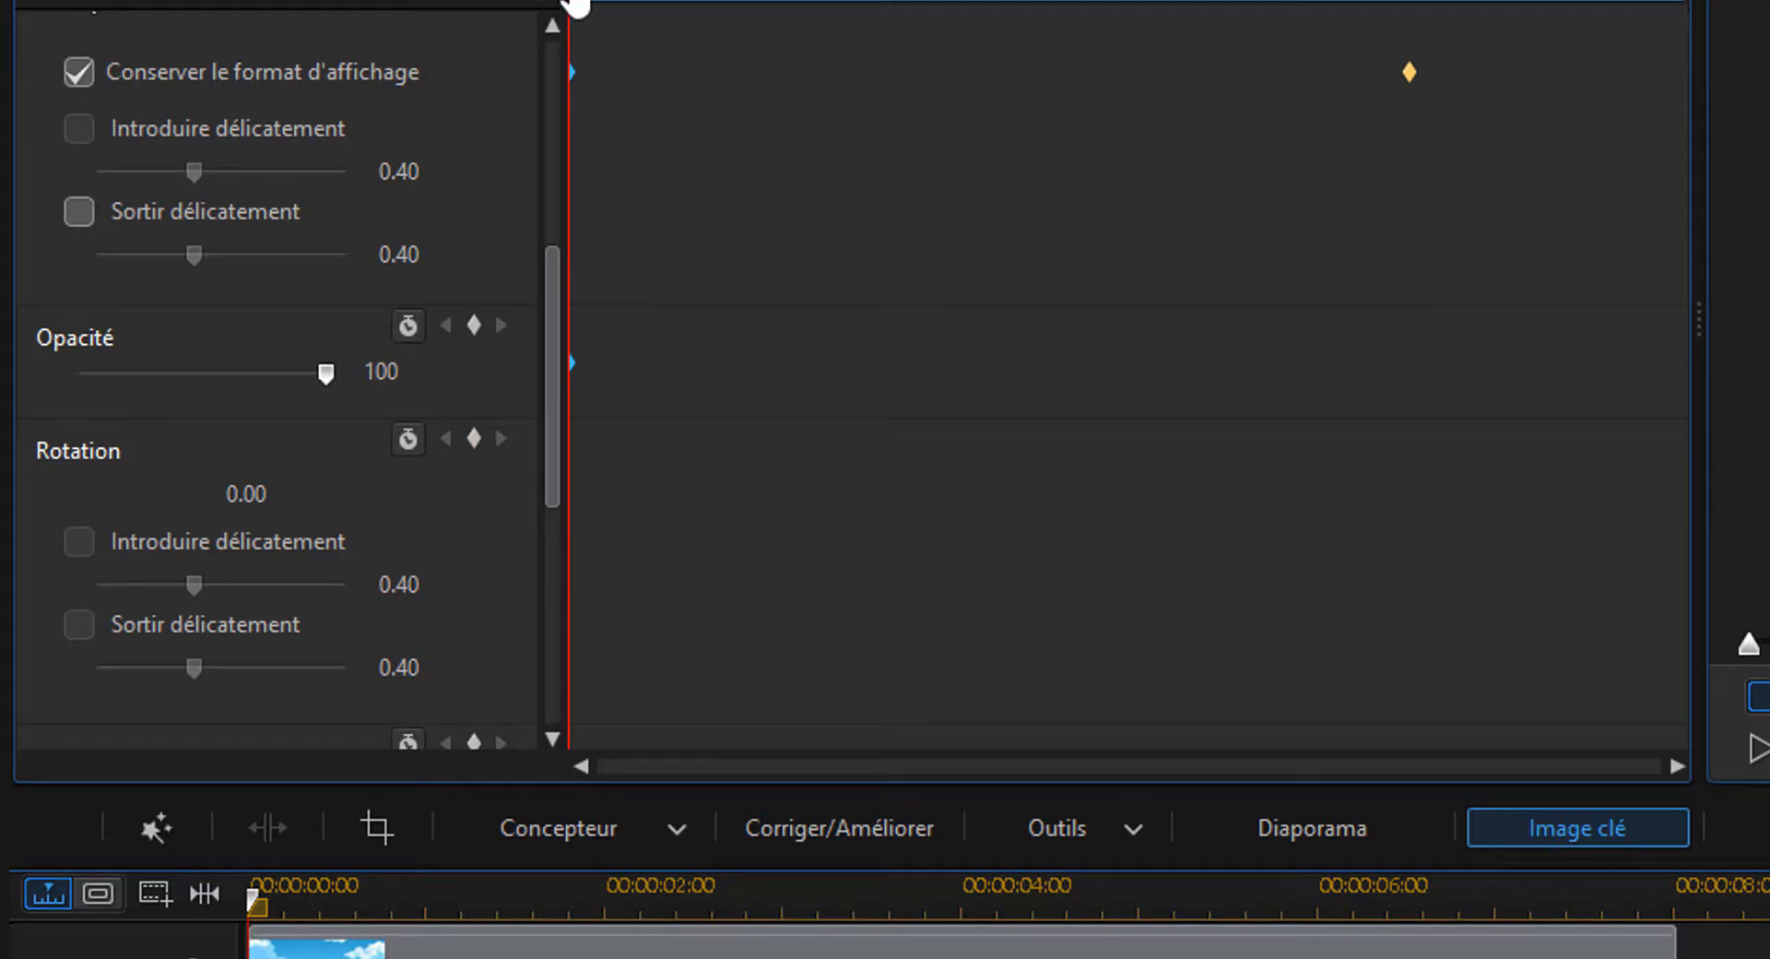
pyautogui.moveTo(569, 1); pyautogui.dragTo(1408, 1)
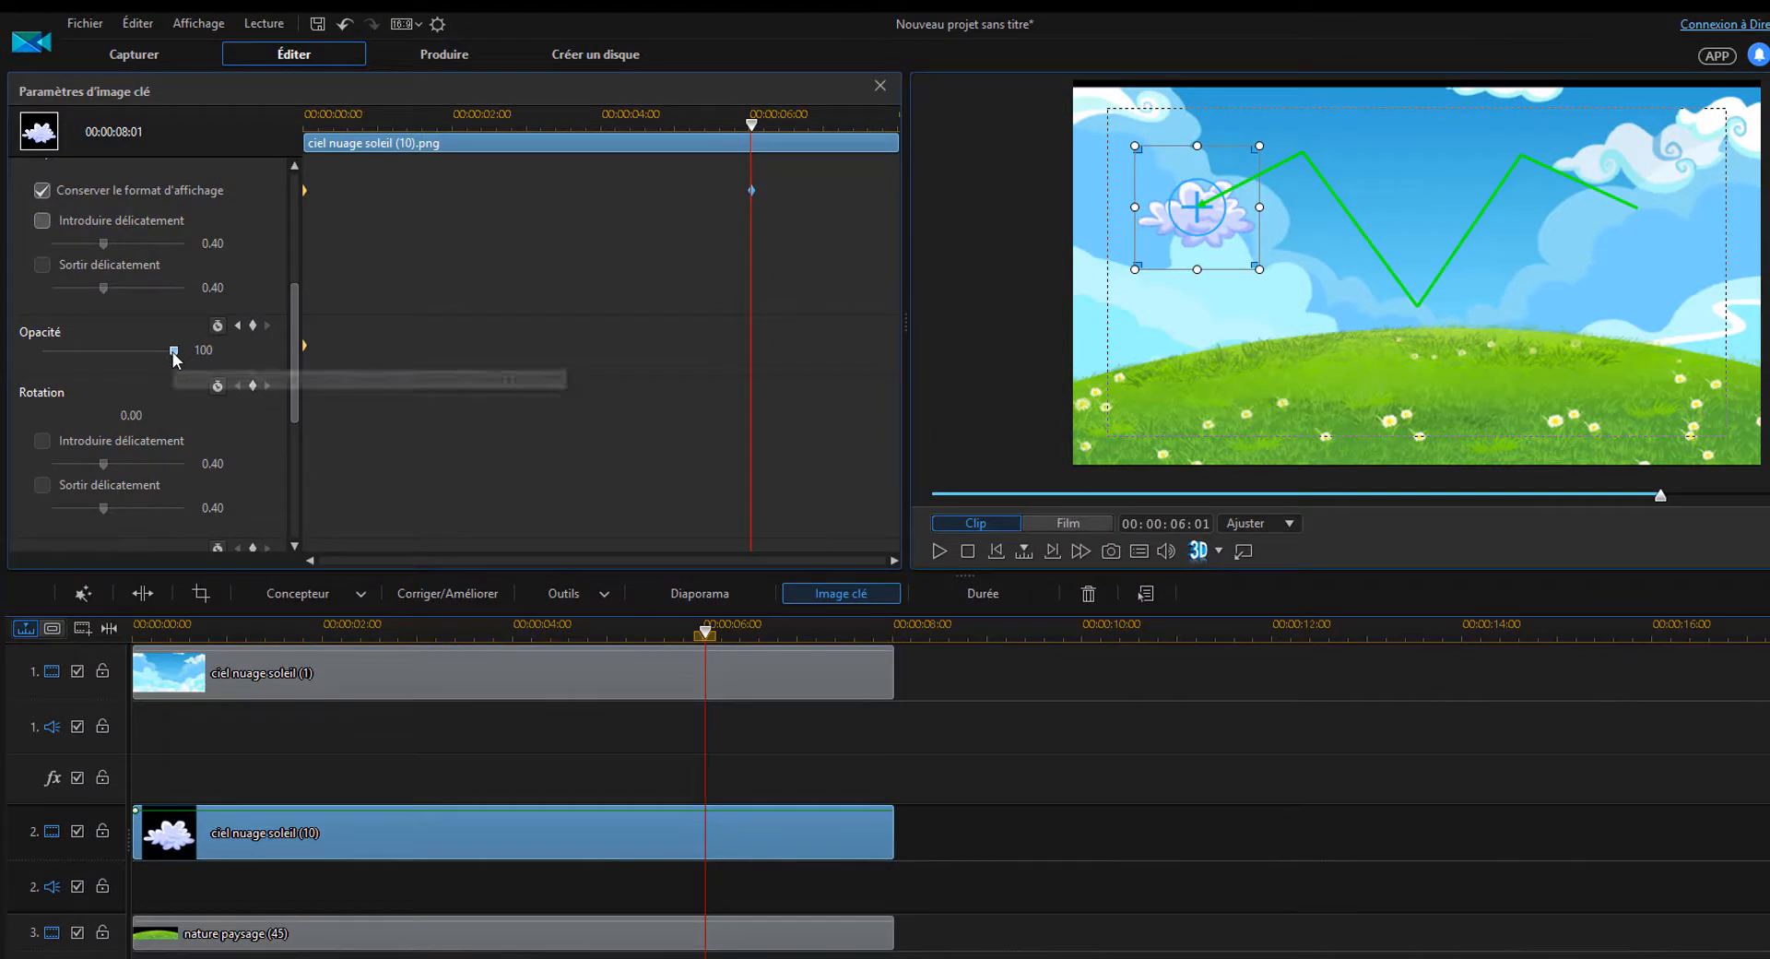
pyautogui.moveTo(173, 351); pyautogui.dragTo(156, 351)
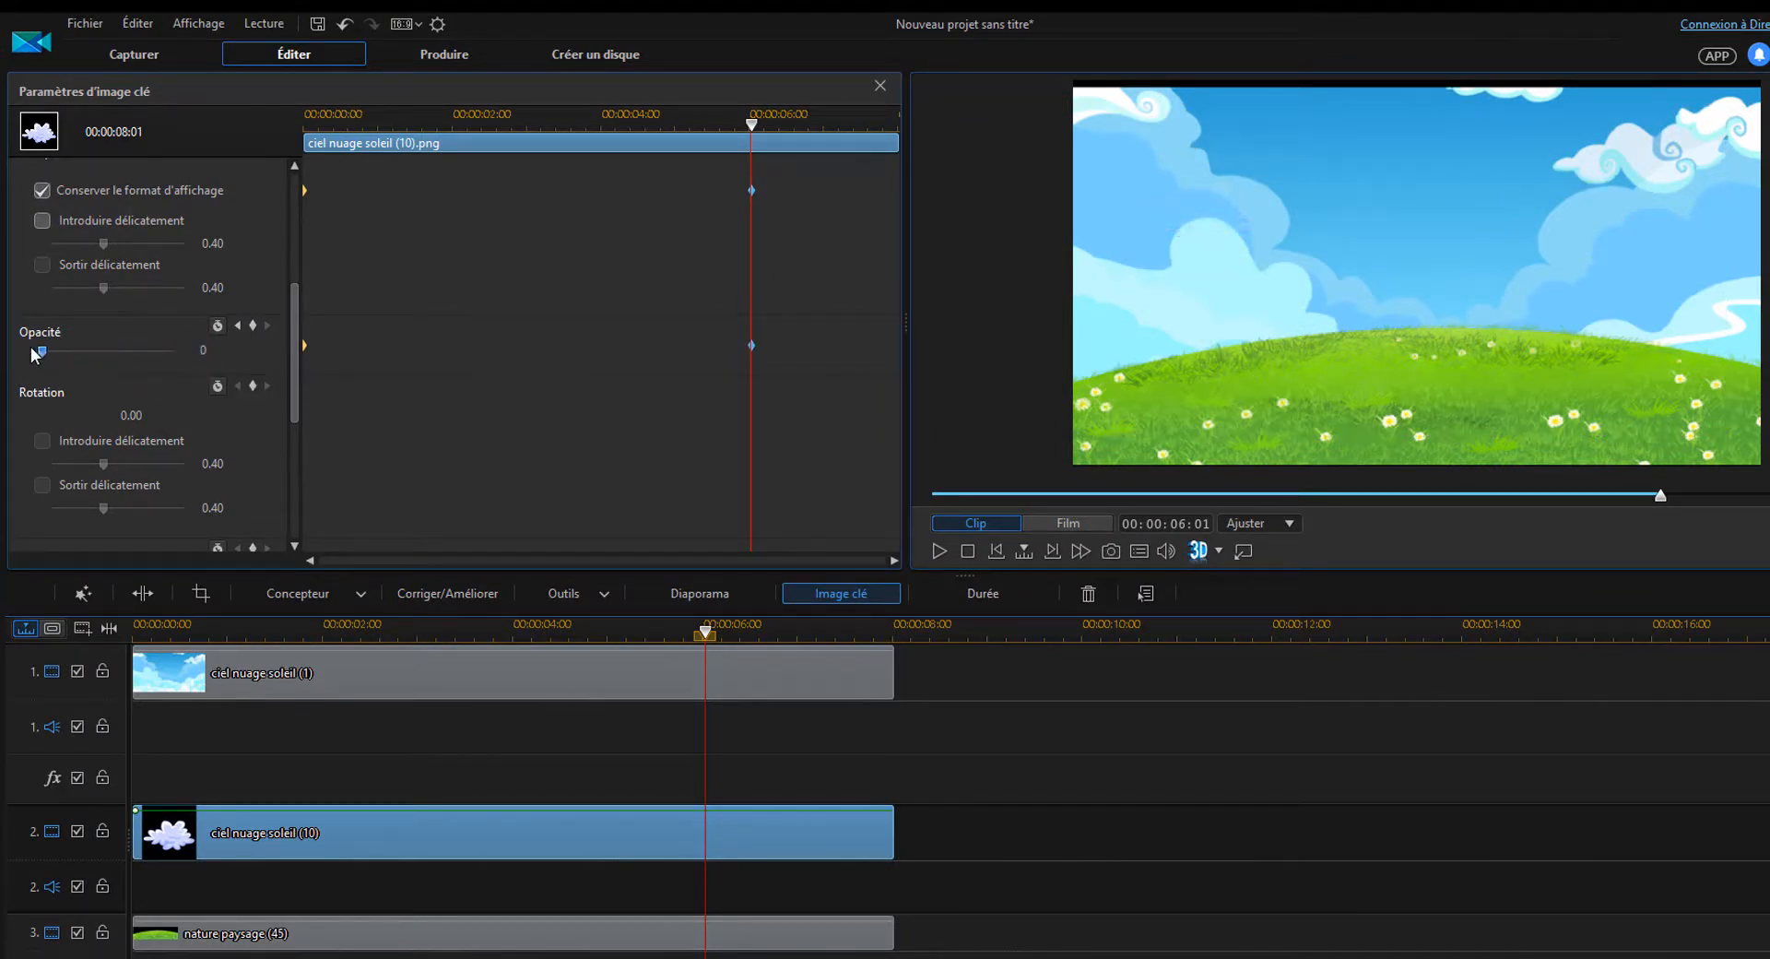
# - Preview the cloud's fade-out from the start, then stop playback back at 00:00:00:00
pyautogui.moveTo(753, 126); pyautogui.dragTo(300, 152)
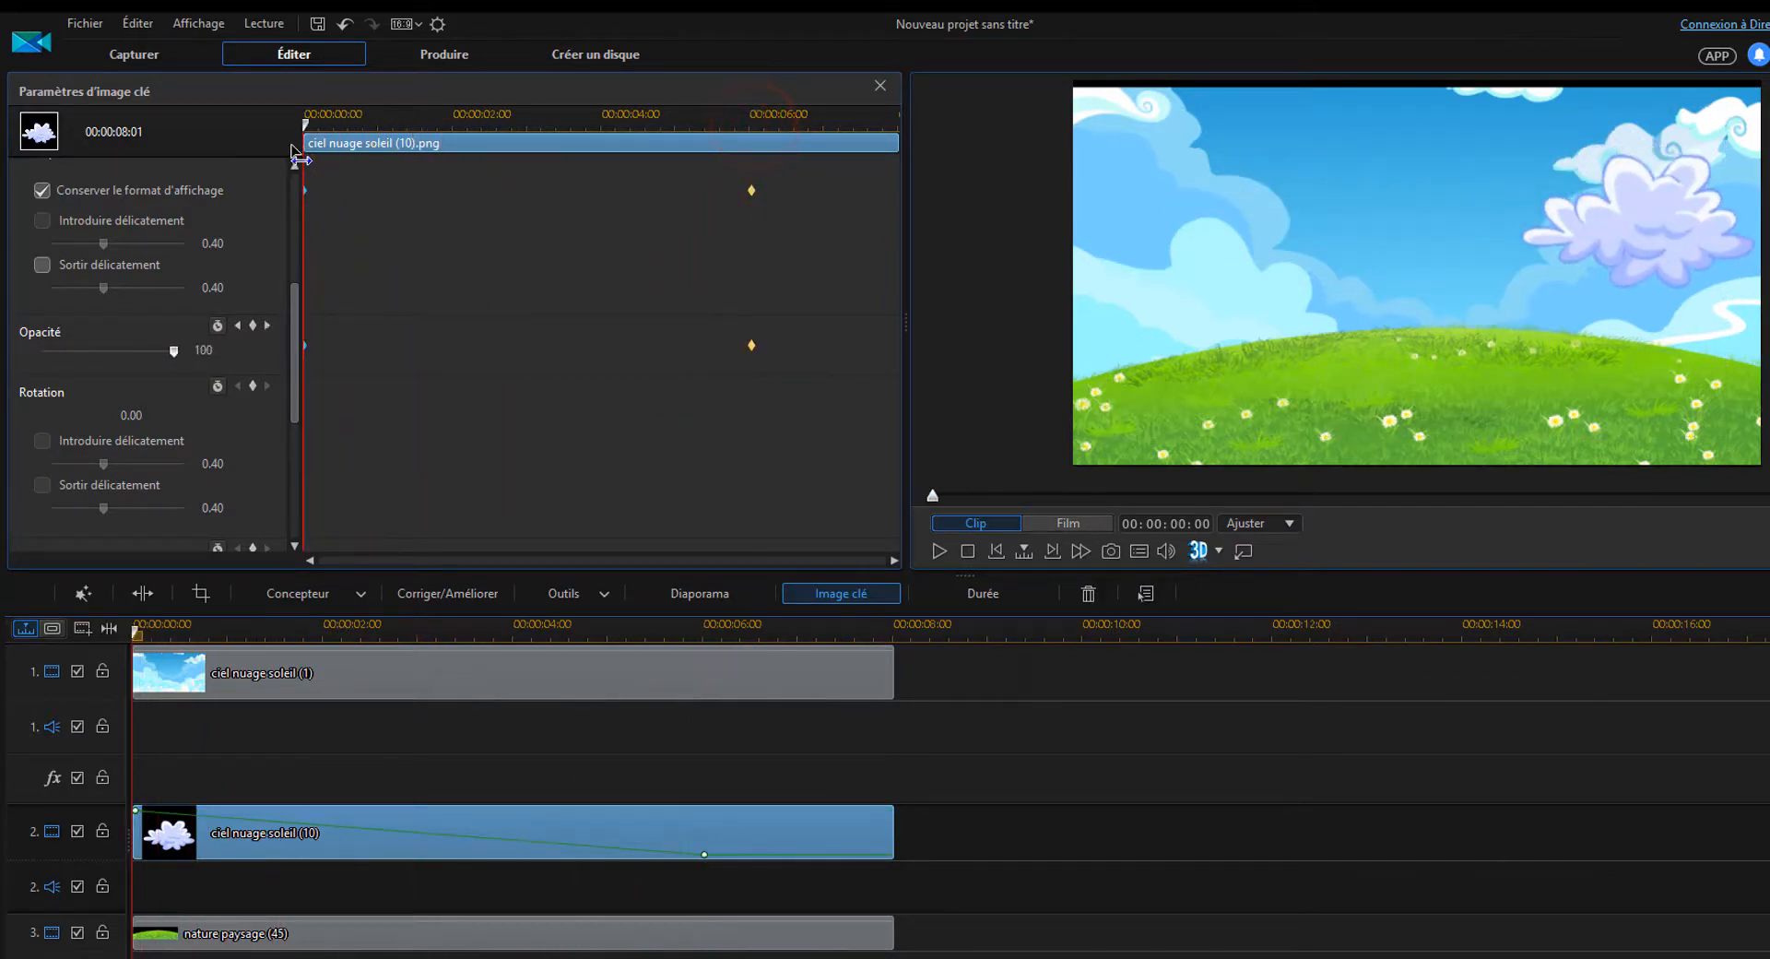
pyautogui.click(941, 551)
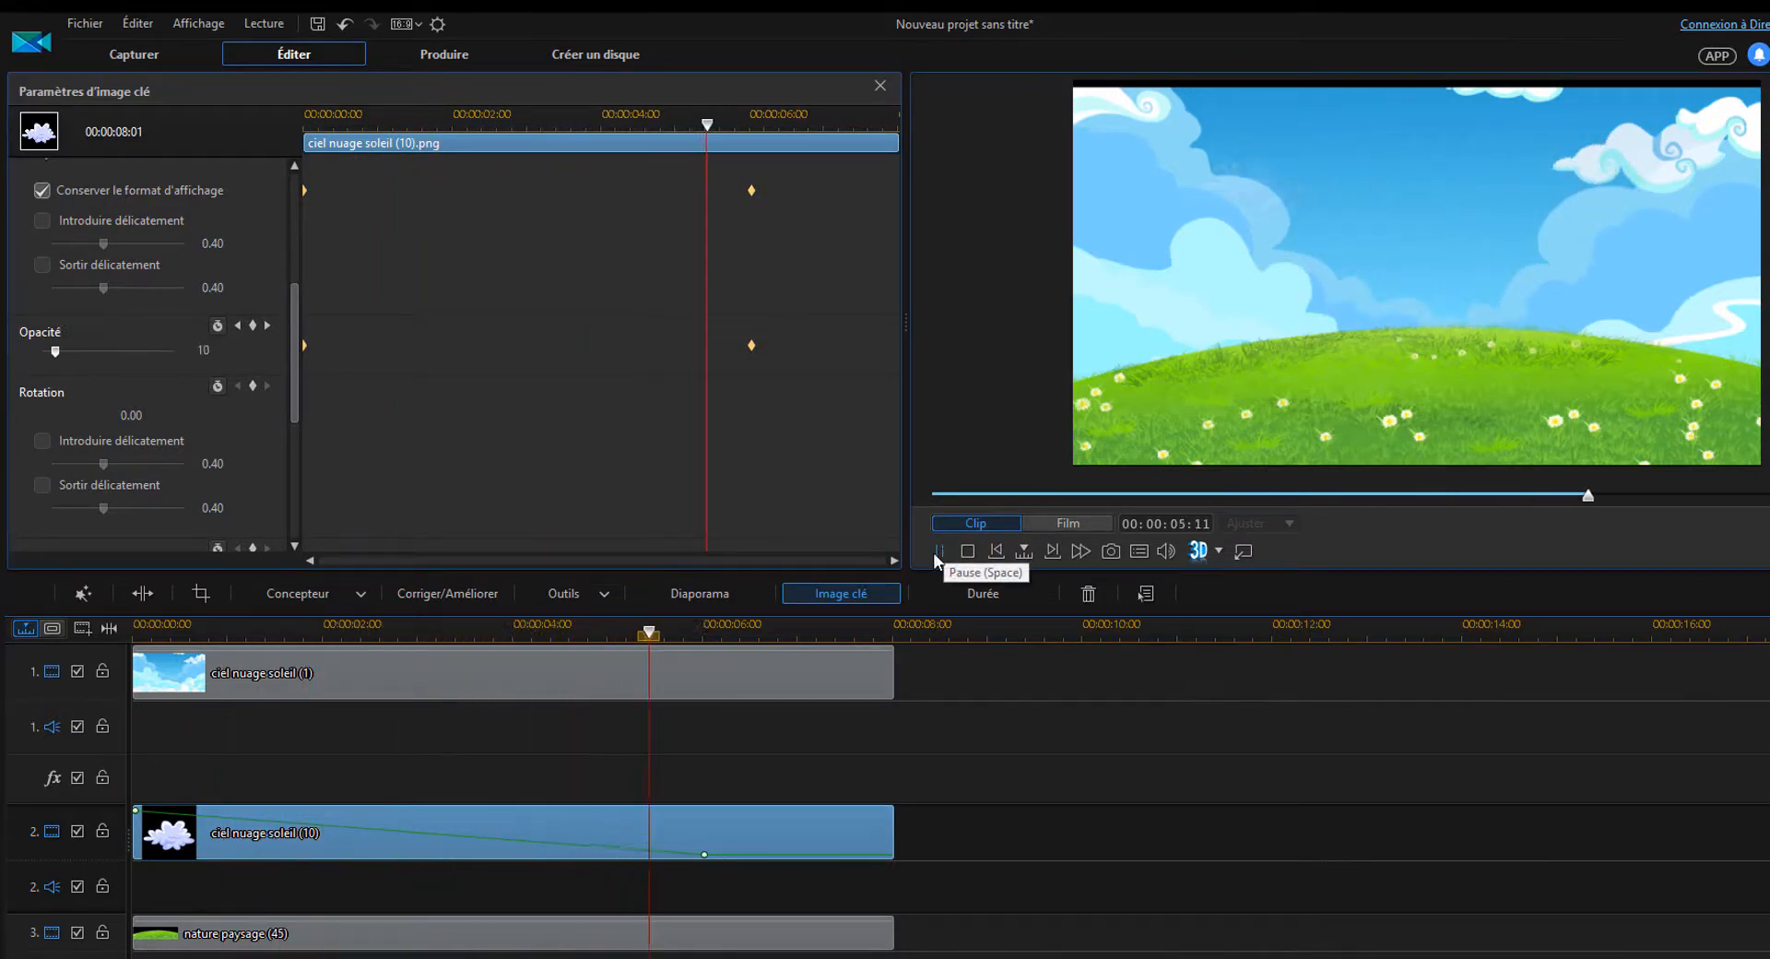
pyautogui.click(935, 552)
pyautogui.click(967, 550)
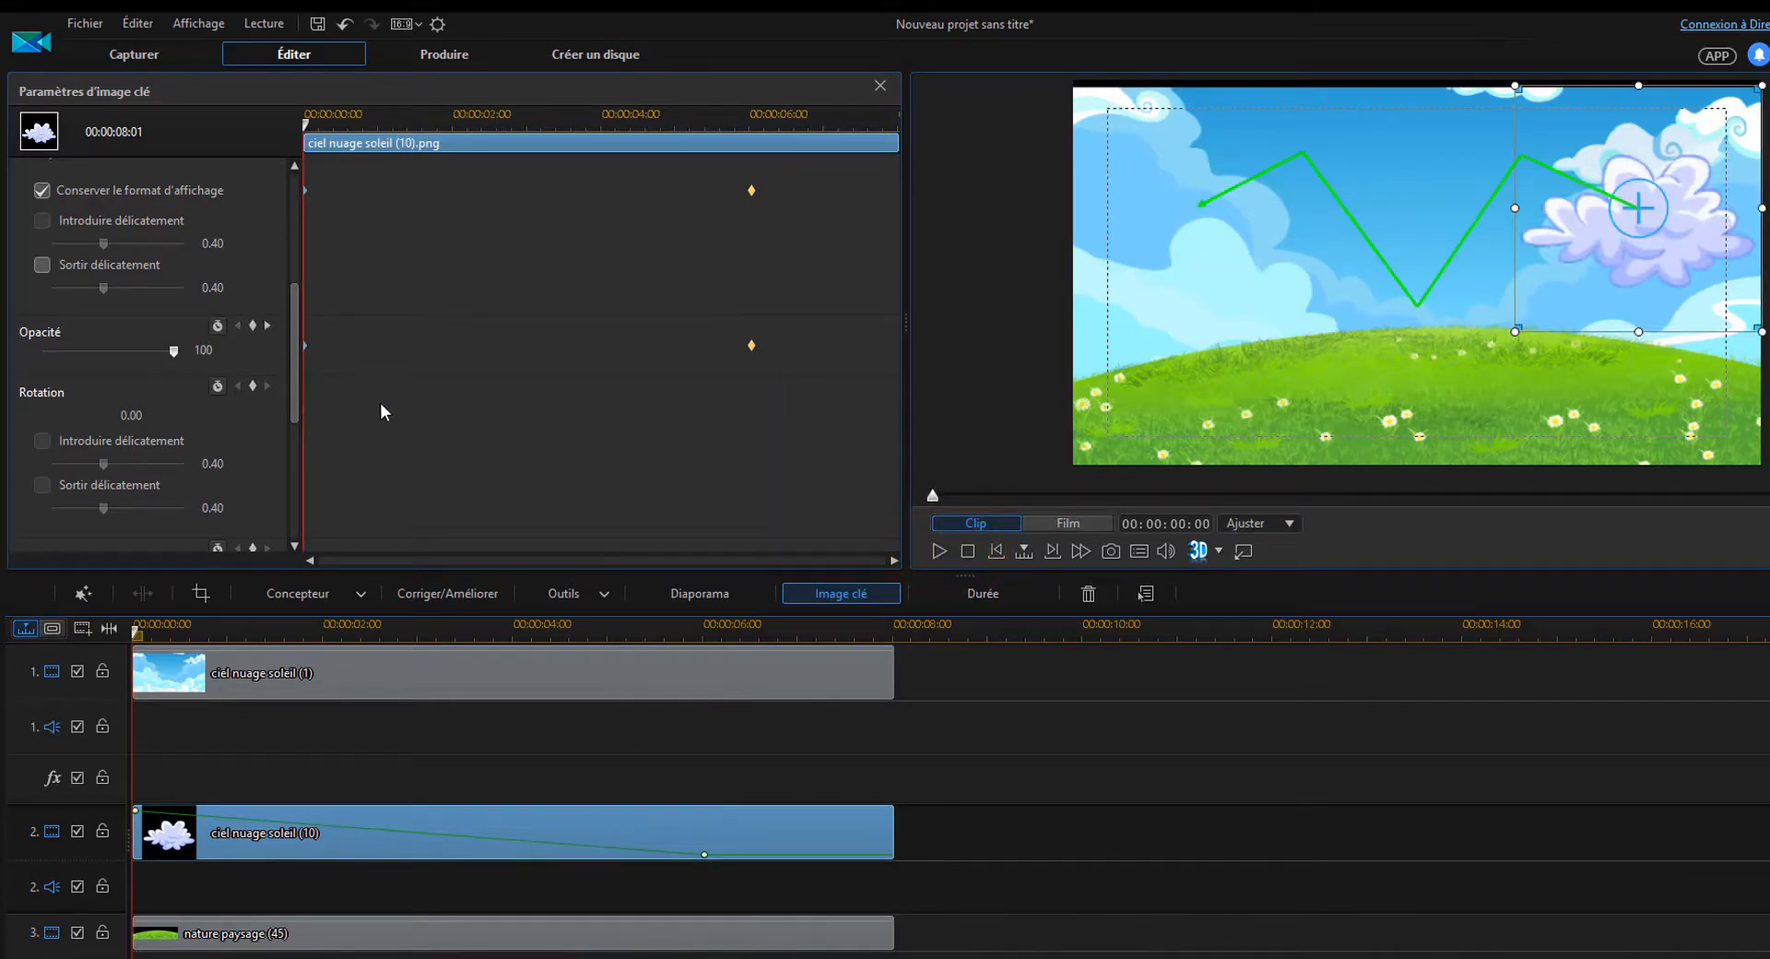
# - Rotate the cloud with Rotation keyframes, 0.00 at 00:00:00:00 and -180.00 at 00:00:06:01
pyautogui.moveTo(296, 329); pyautogui.dragTo(296, 373)
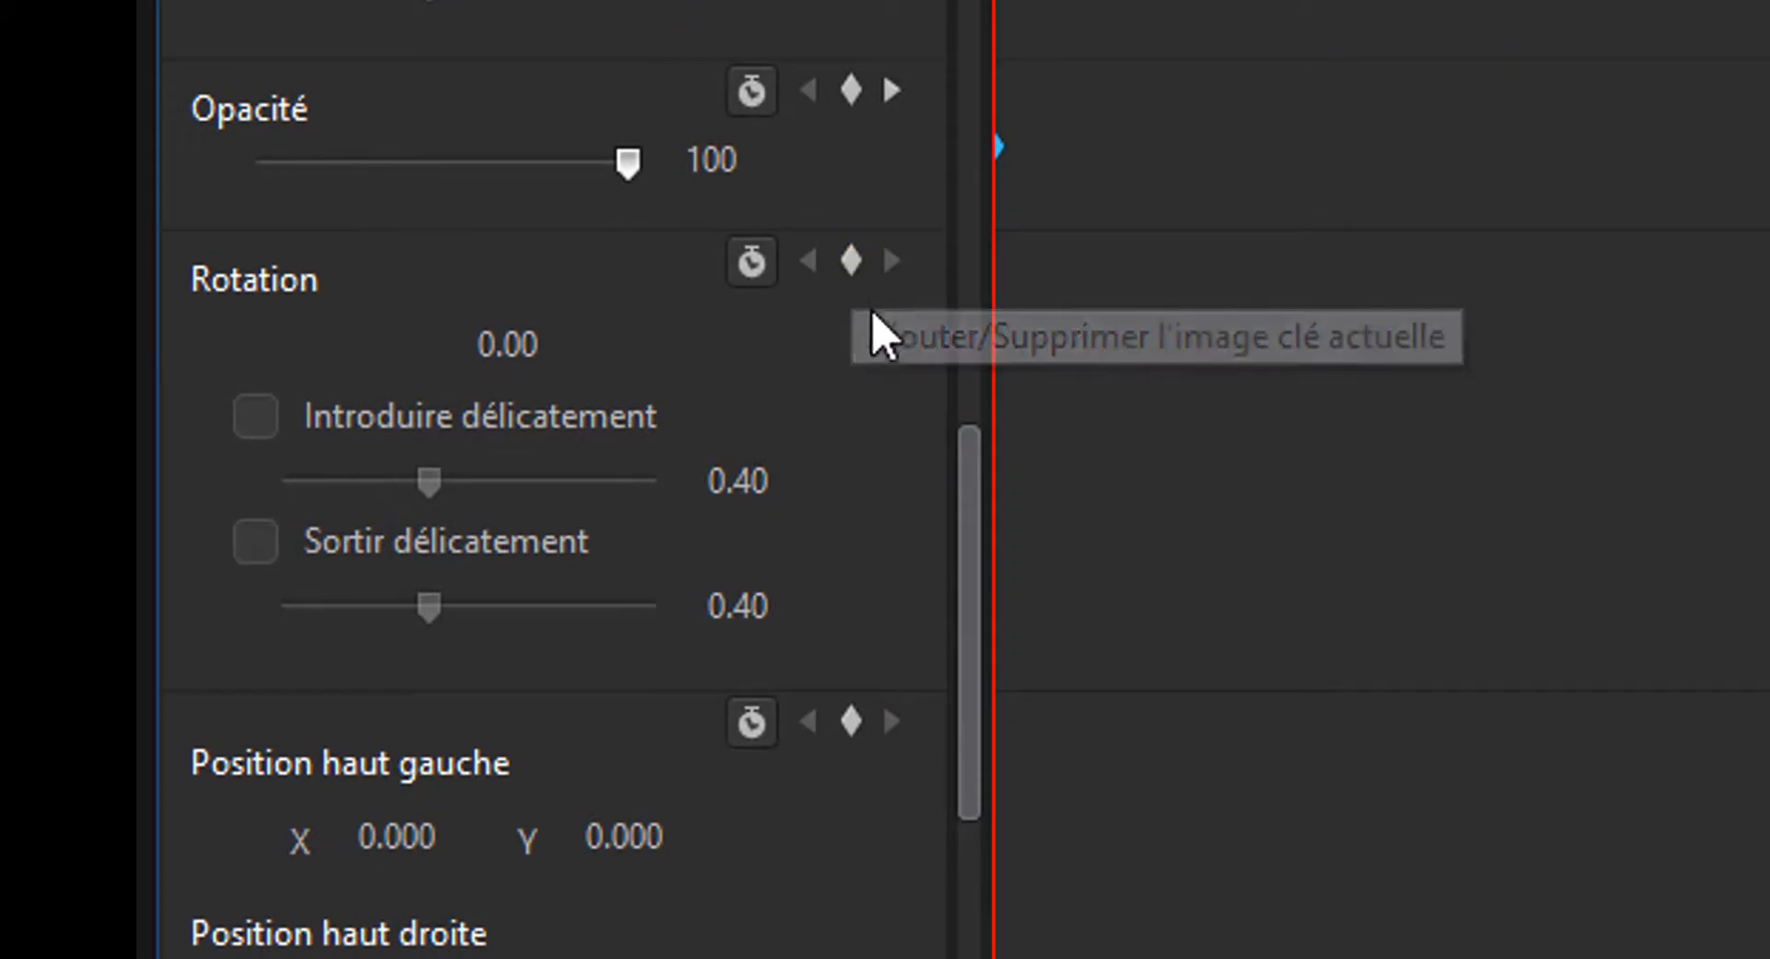
pyautogui.click(850, 261)
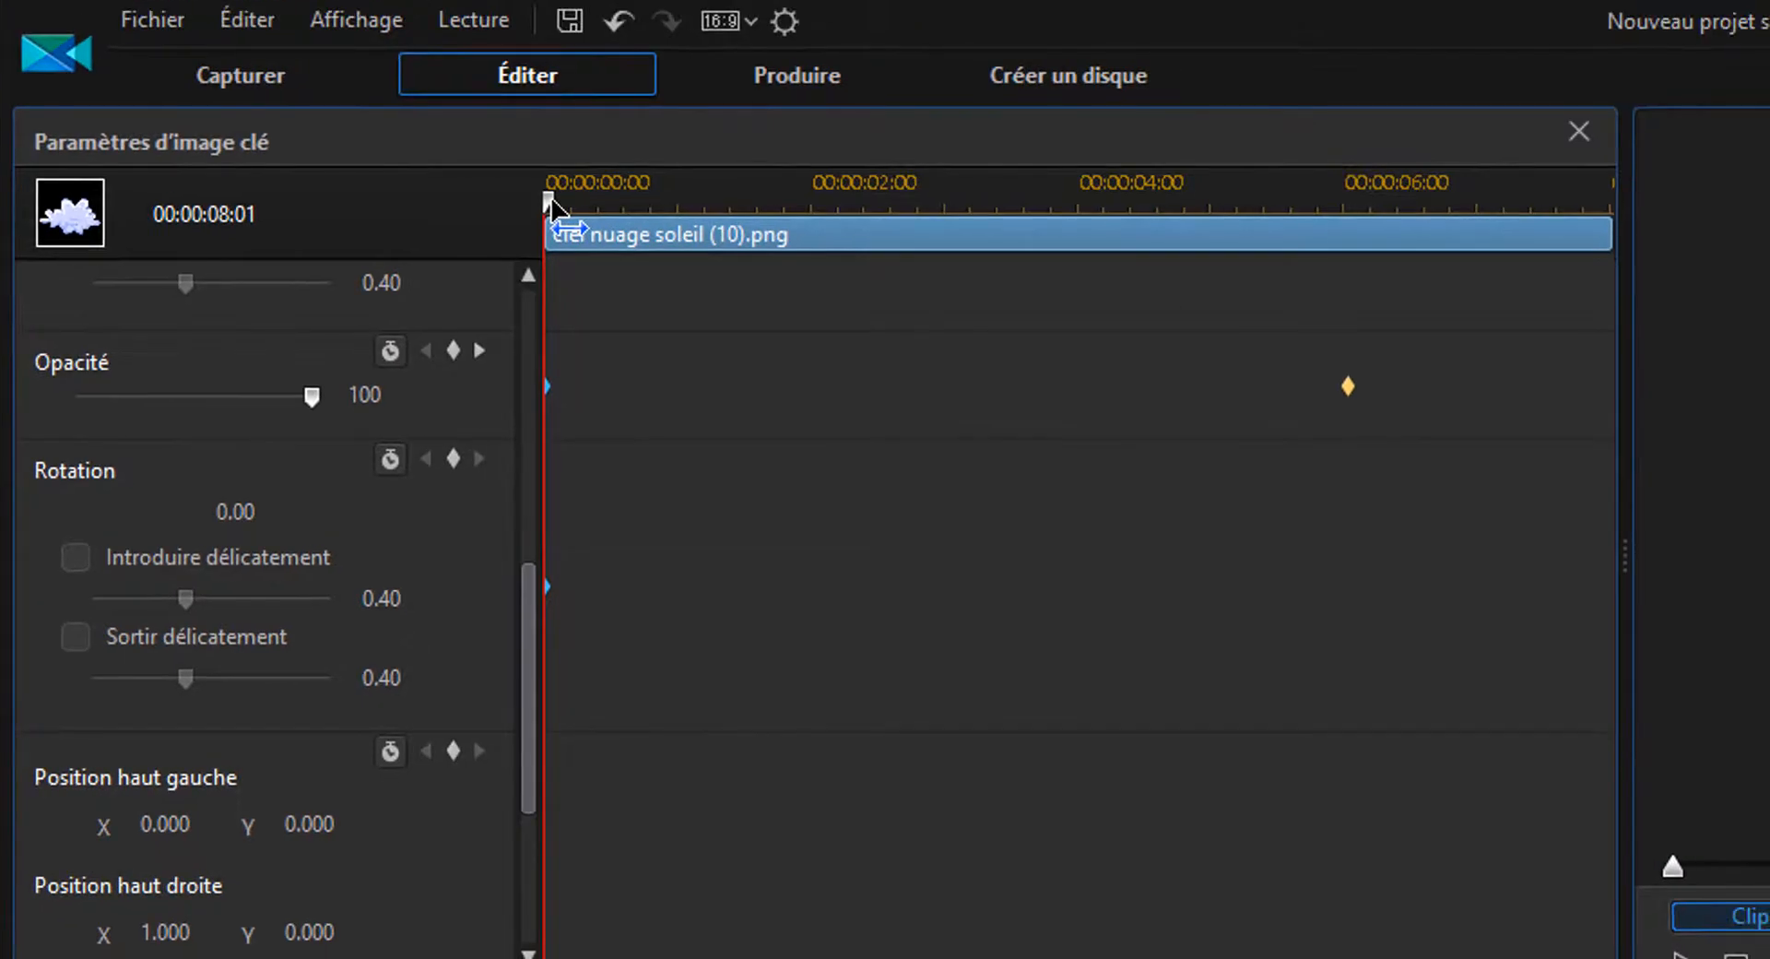
pyautogui.moveTo(543, 202); pyautogui.dragTo(1347, 196)
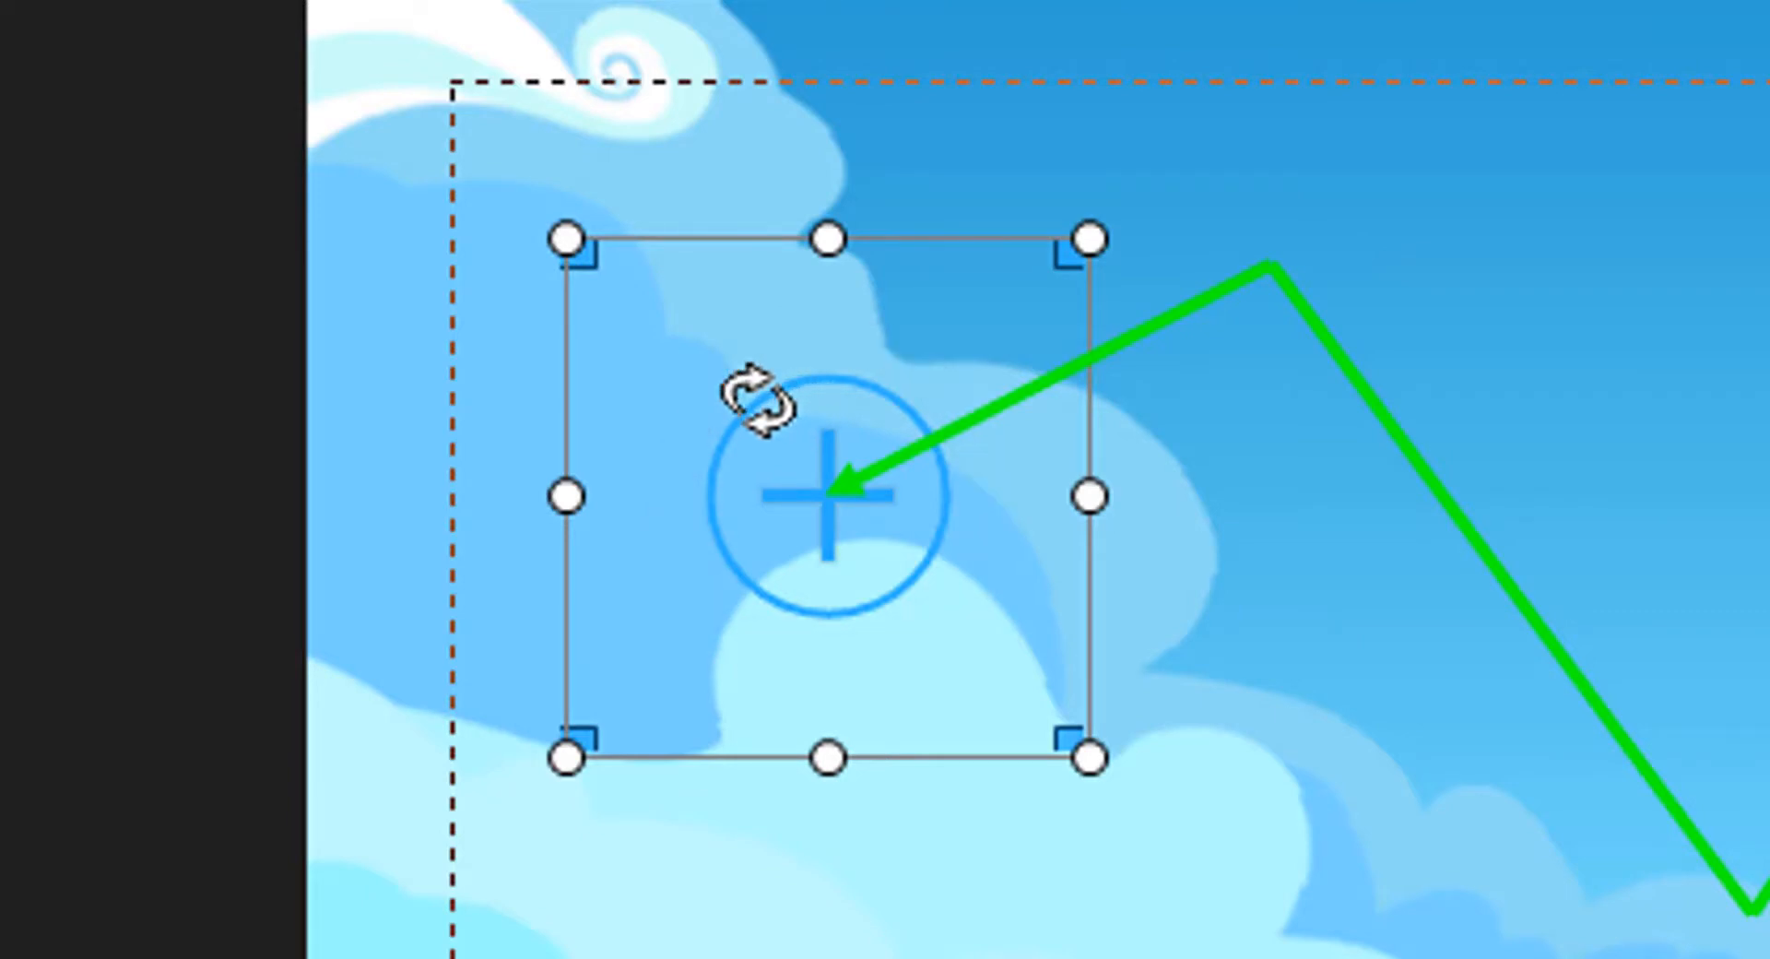
pyautogui.moveTo(754, 399)
pyautogui.mouseDown()
pyautogui.moveTo(727, 565)
pyautogui.moveTo(778, 624)
pyautogui.moveTo(919, 620)
pyautogui.mouseUp()
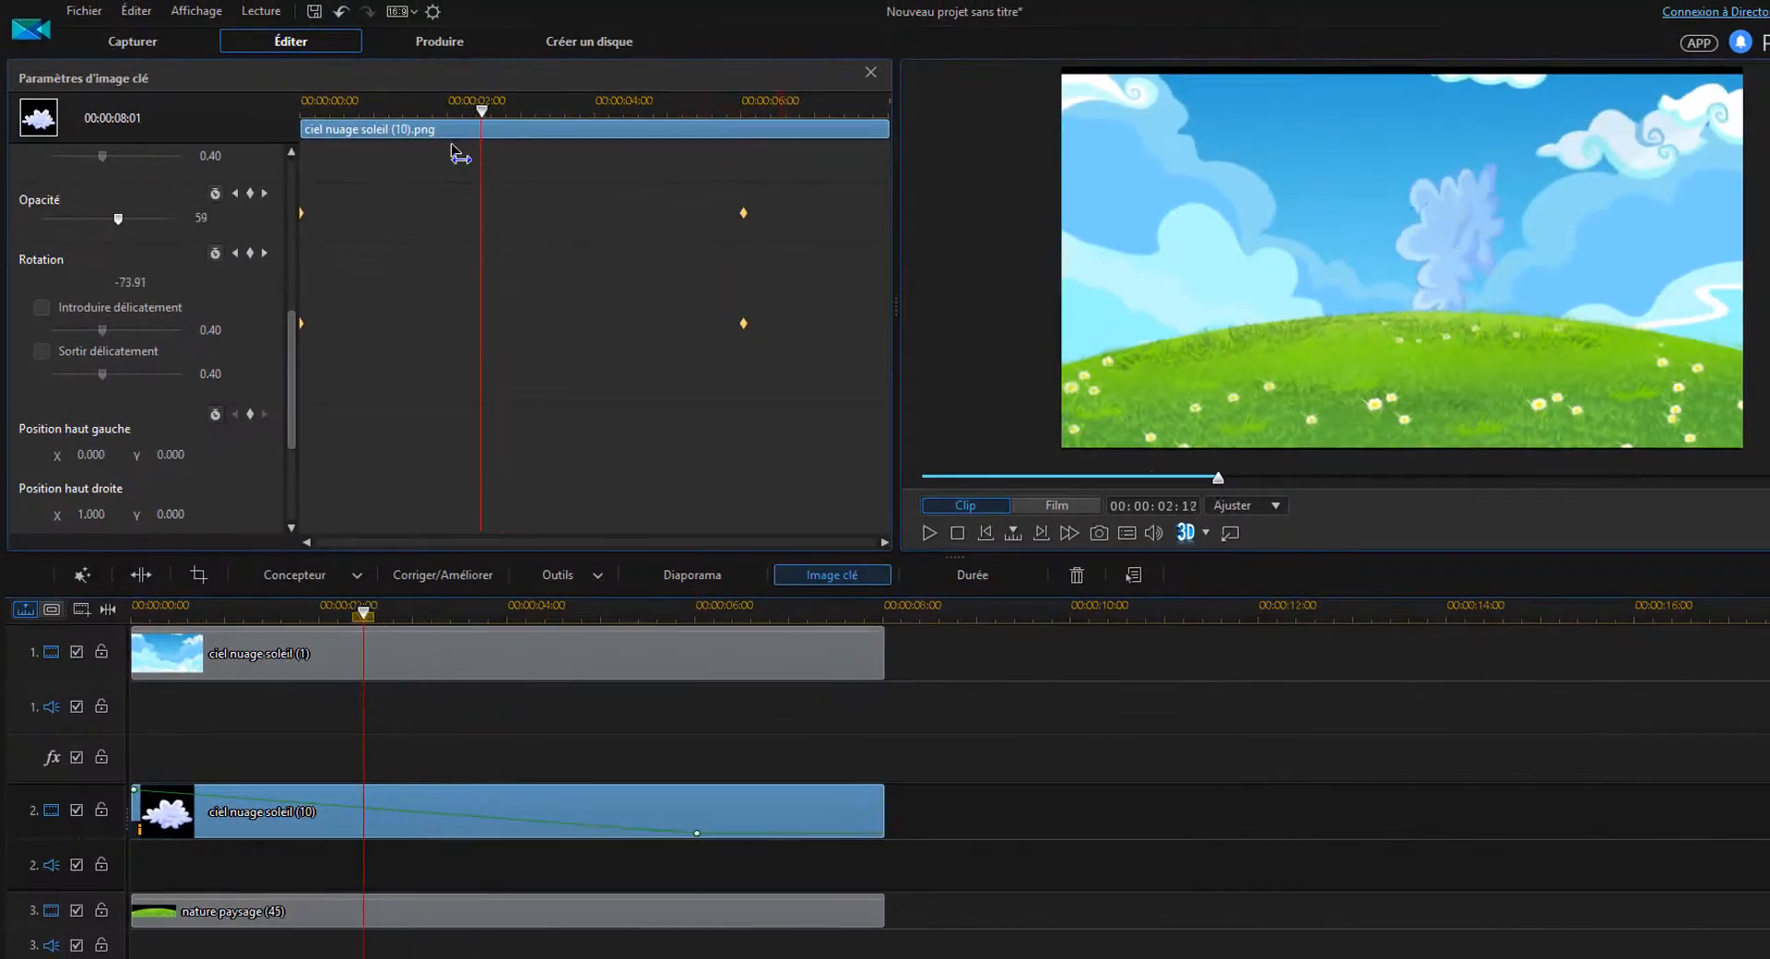
# - Preview the cloud's combined movement, shrinking, fade and rotation twice from the start of the clip
pyautogui.moveTo(458, 154); pyautogui.dragTo(304, 161)
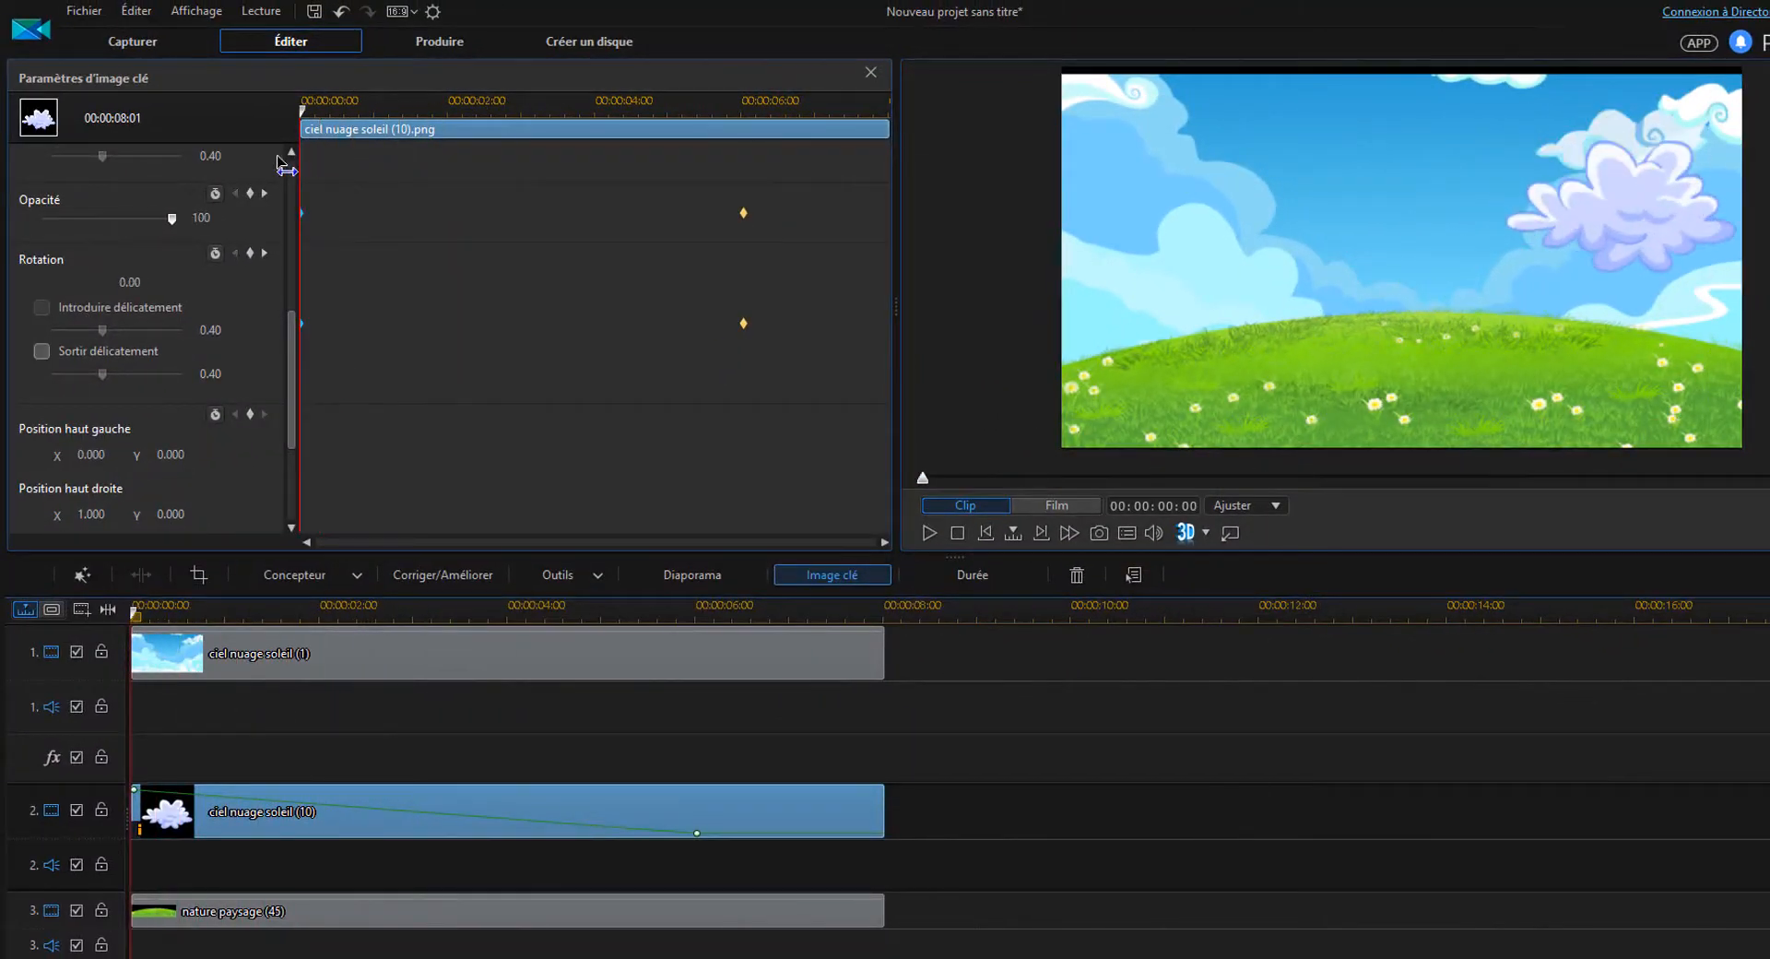
pyautogui.click(927, 532)
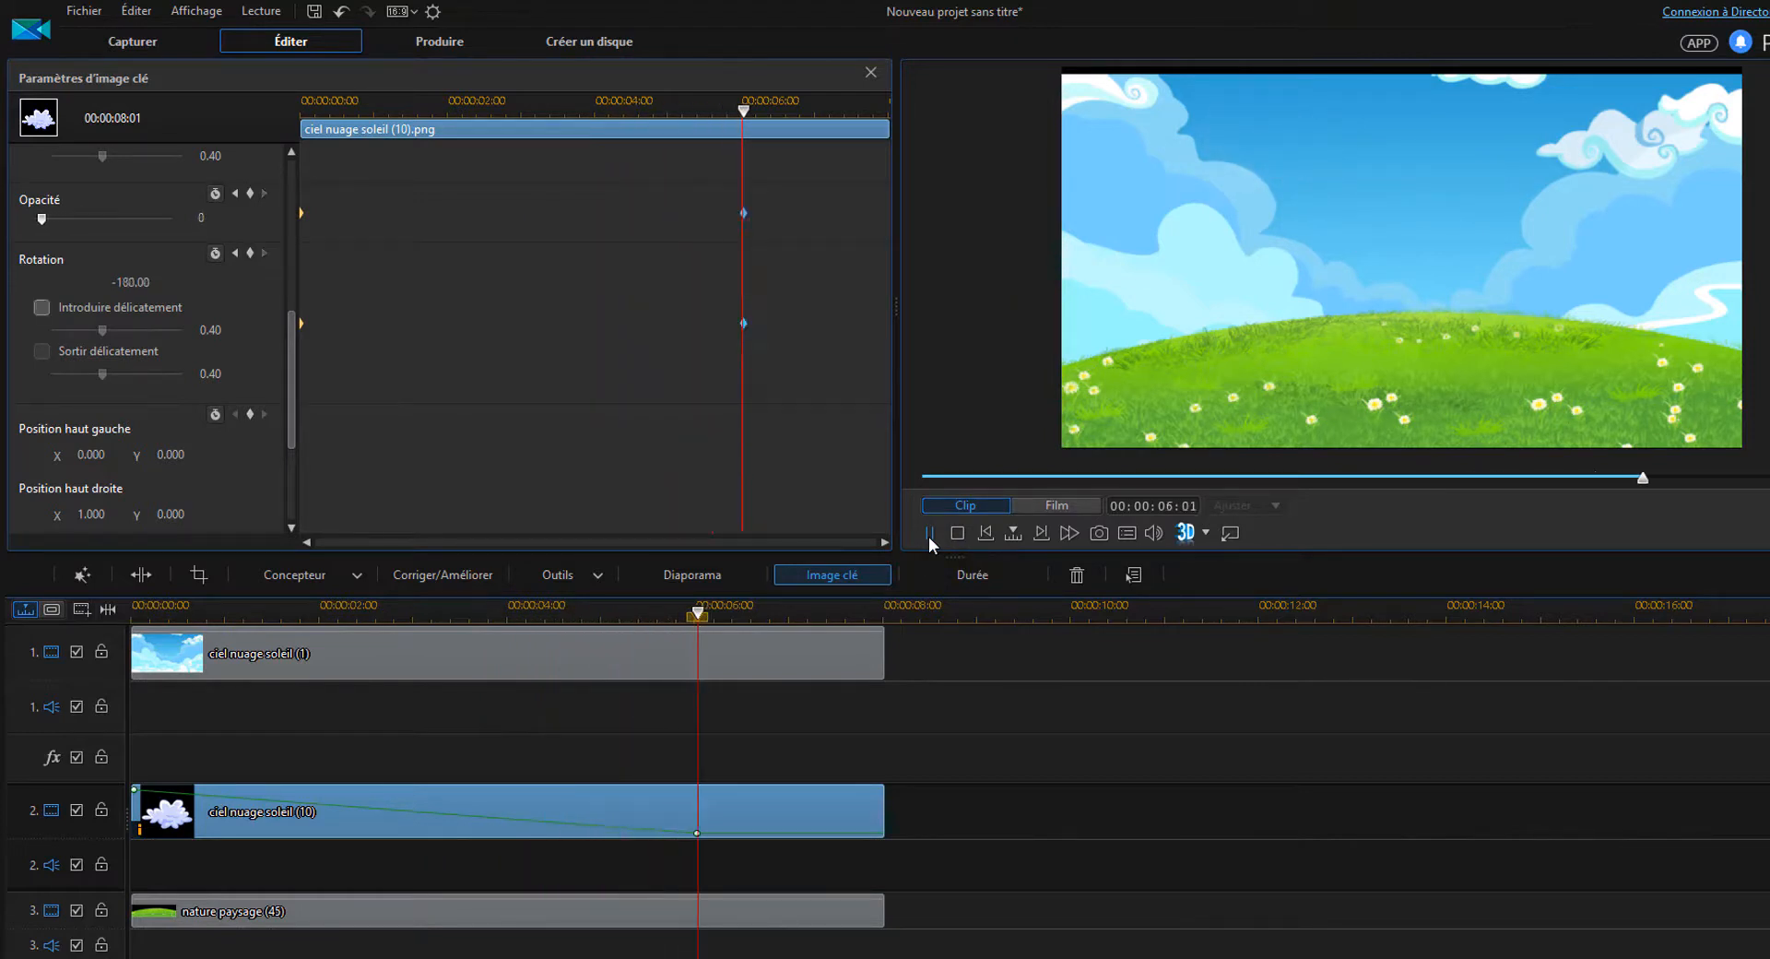
pyautogui.click(928, 534)
pyautogui.click(957, 533)
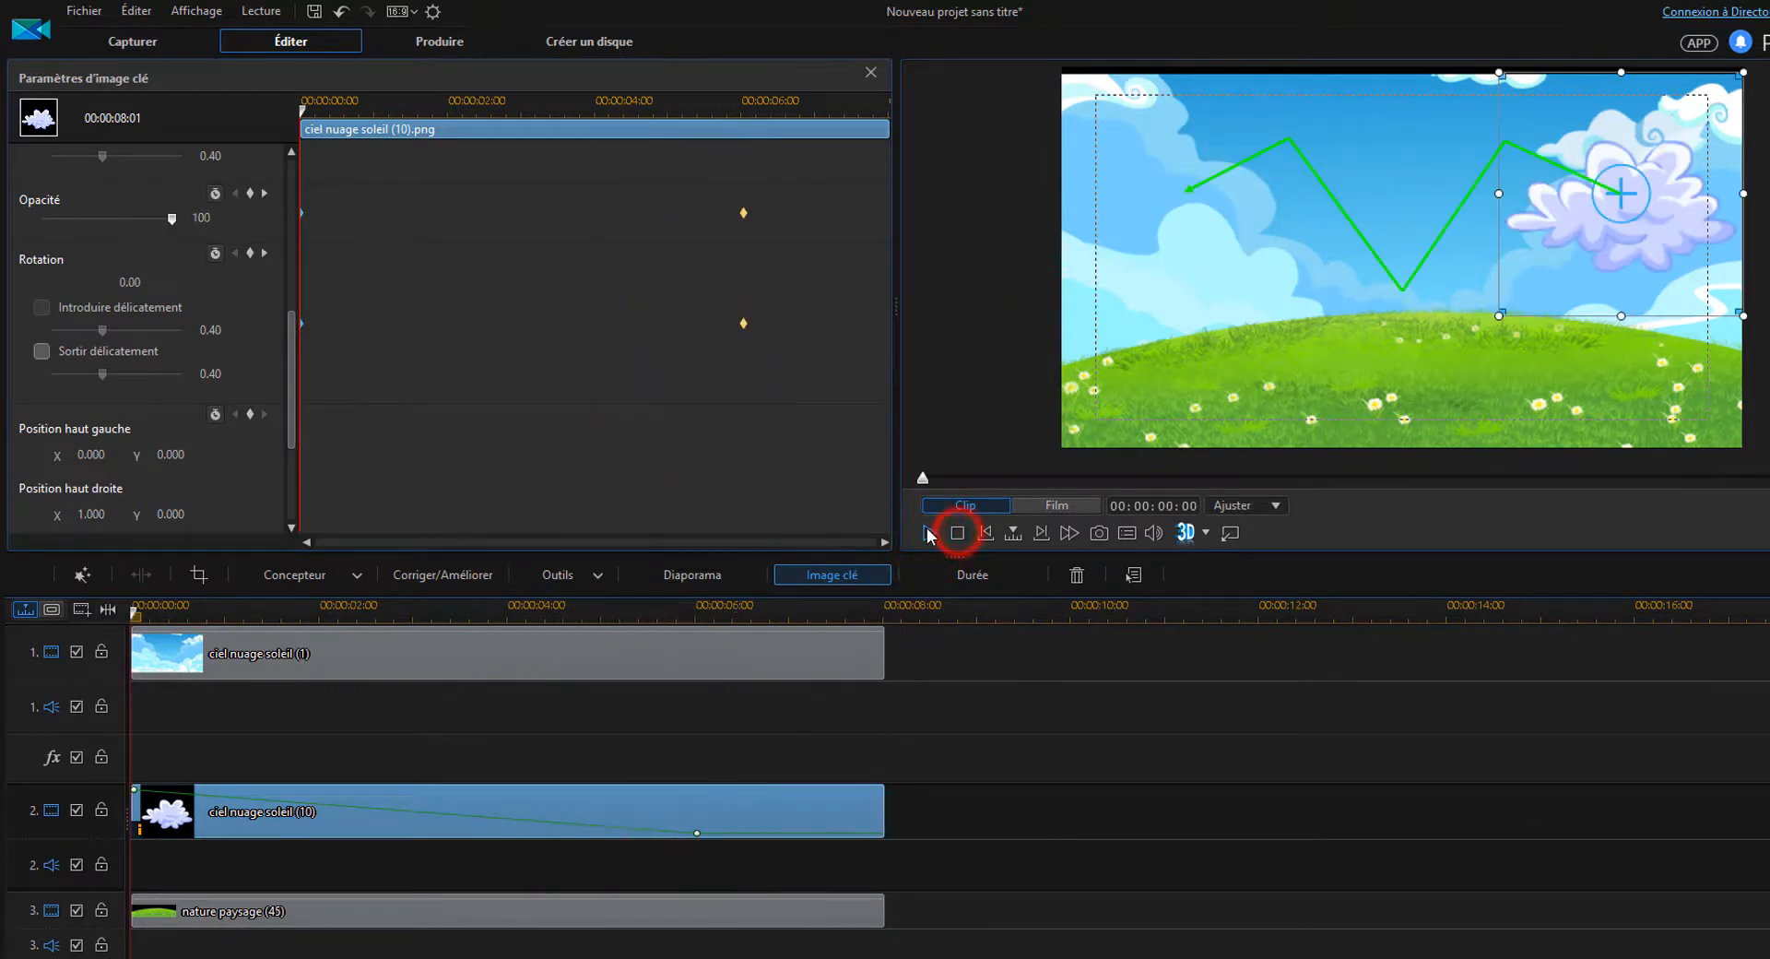
pyautogui.click(928, 533)
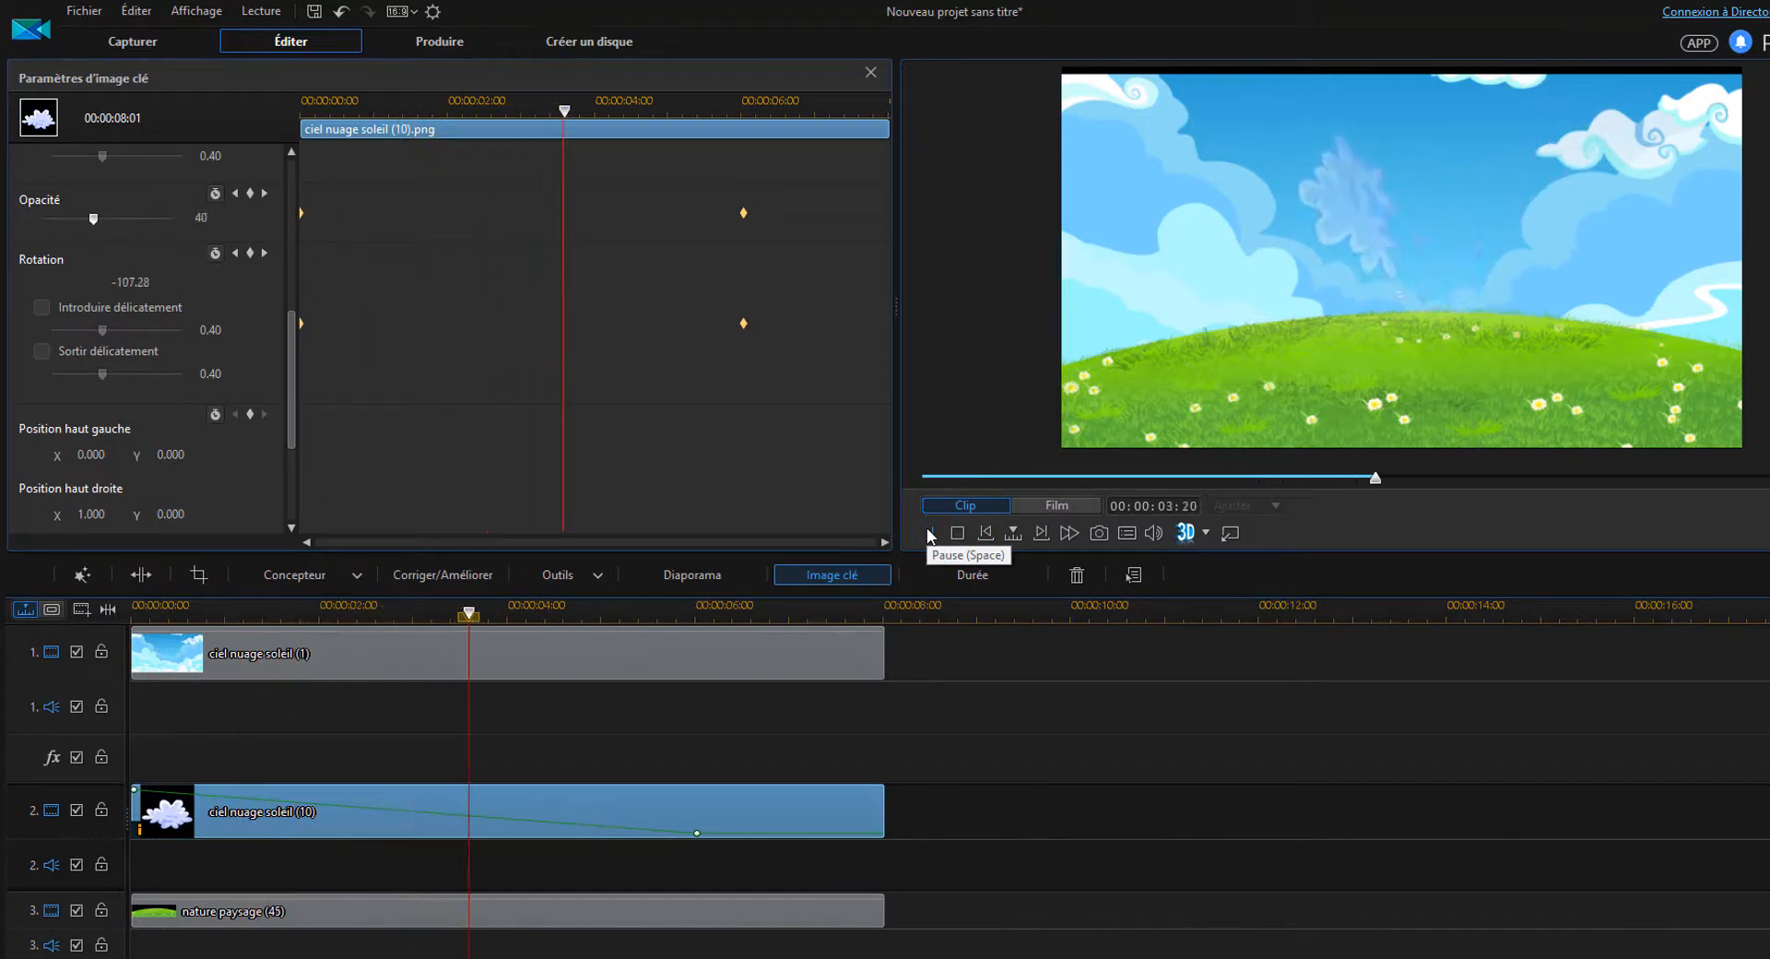
pyautogui.click(926, 530)
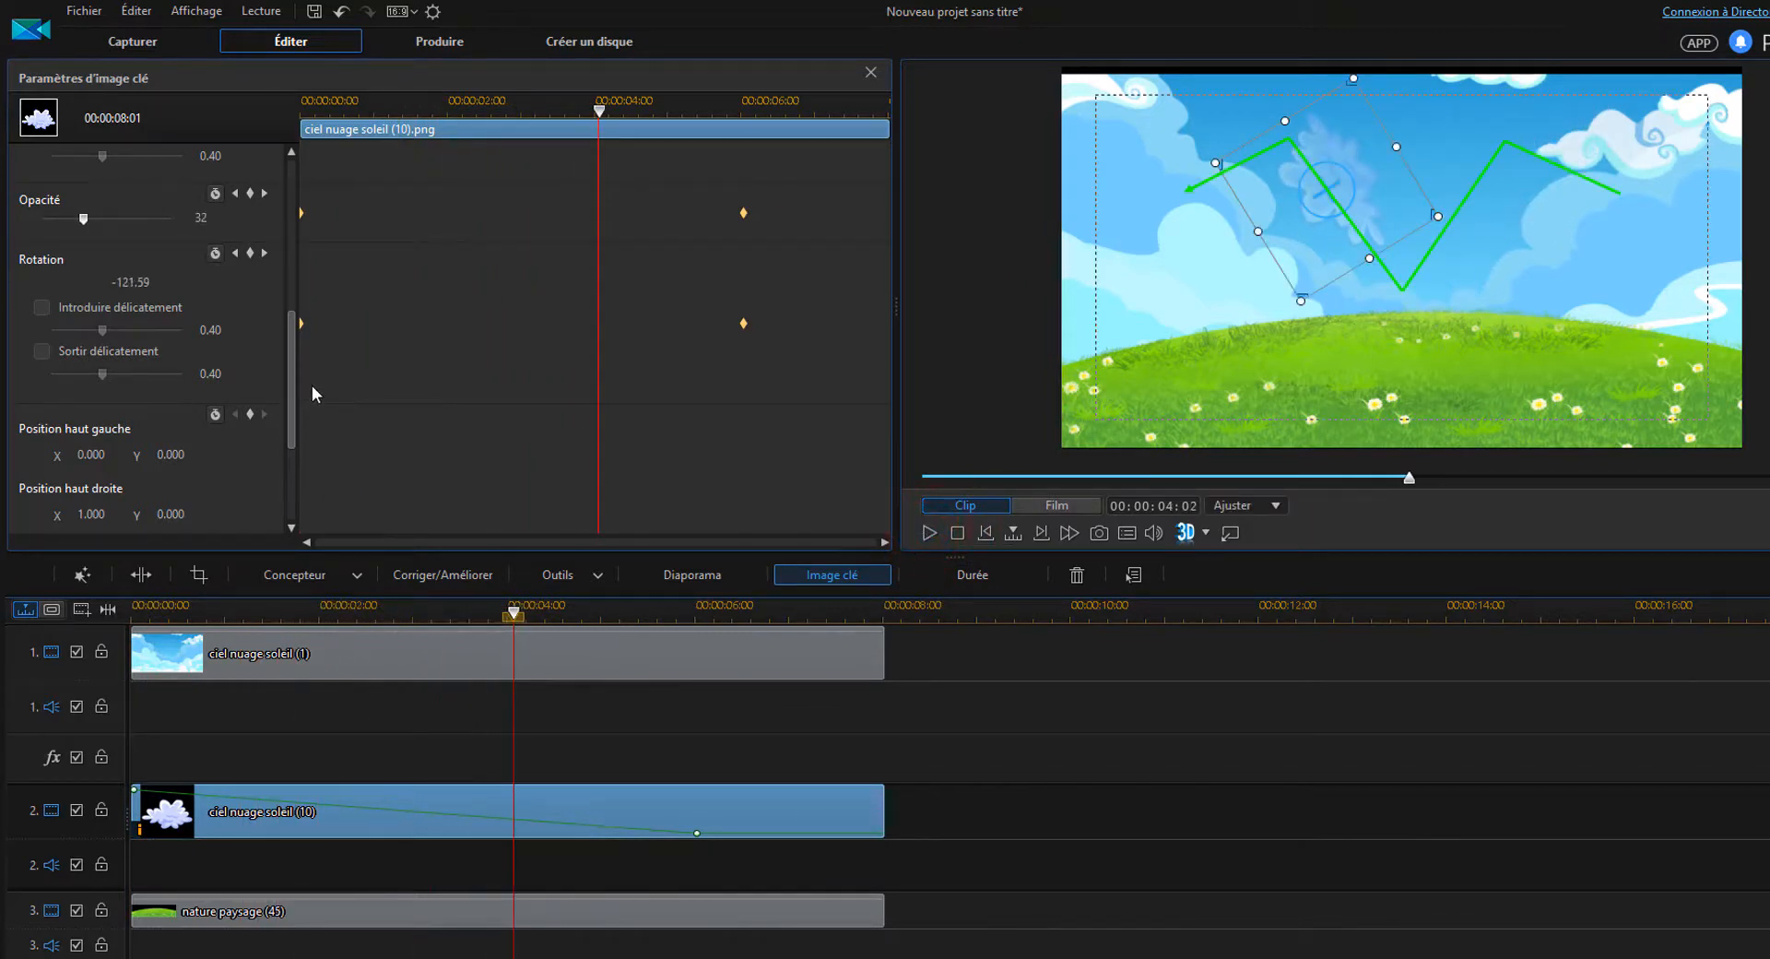
# - Replace the cloud clip on video track 2 with the sailing boat image from 00:00:00:00 and extend it to 00:00:08:01
pyautogui.moveTo(295, 381); pyautogui.dragTo(291, 223)
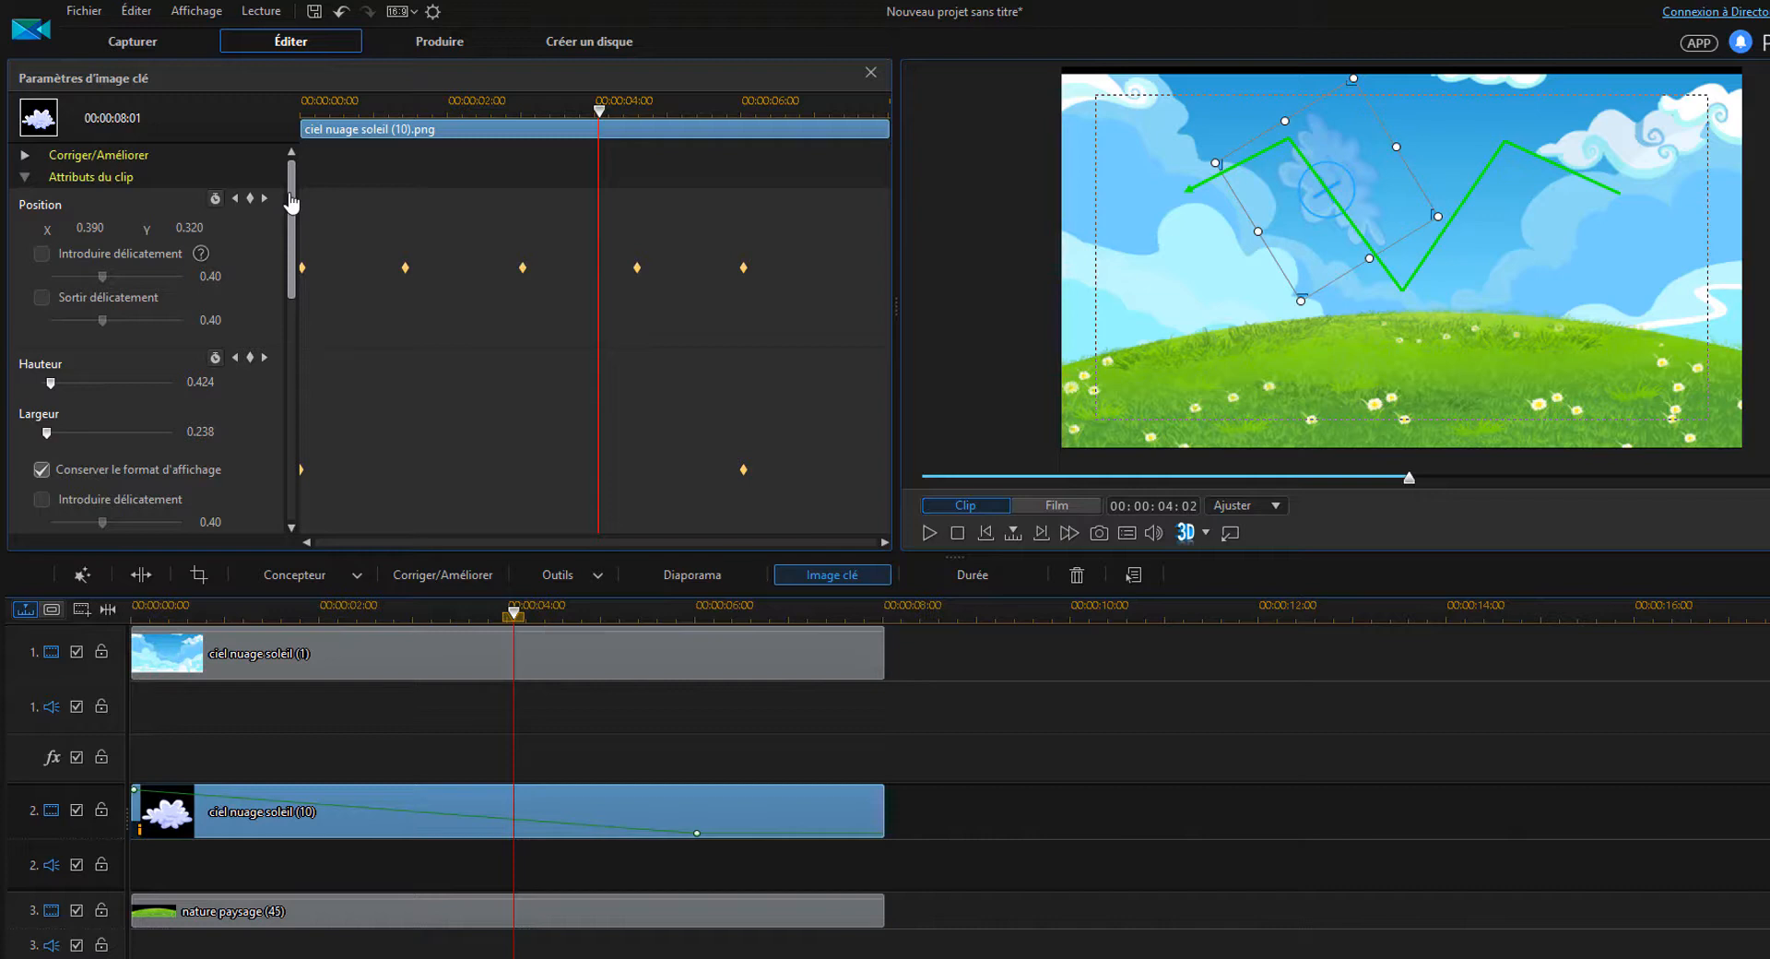
pyautogui.click(367, 789)
pyautogui.press('Delete')
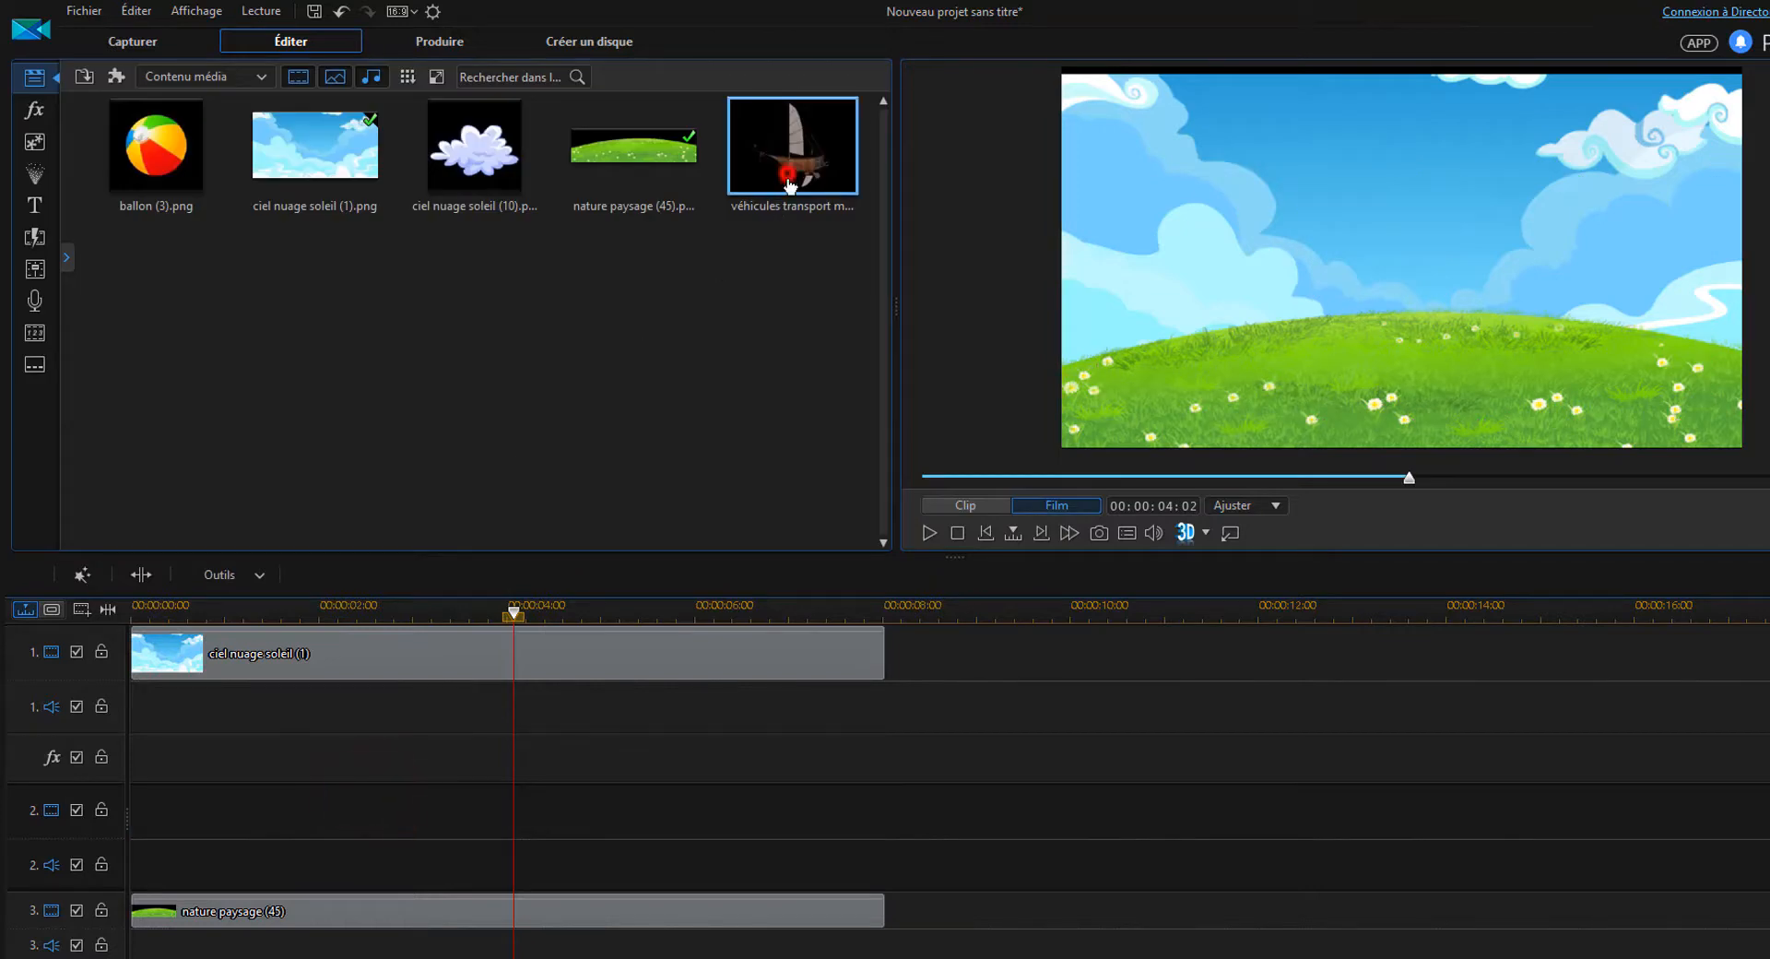
pyautogui.moveTo(789, 185); pyautogui.dragTo(129, 819)
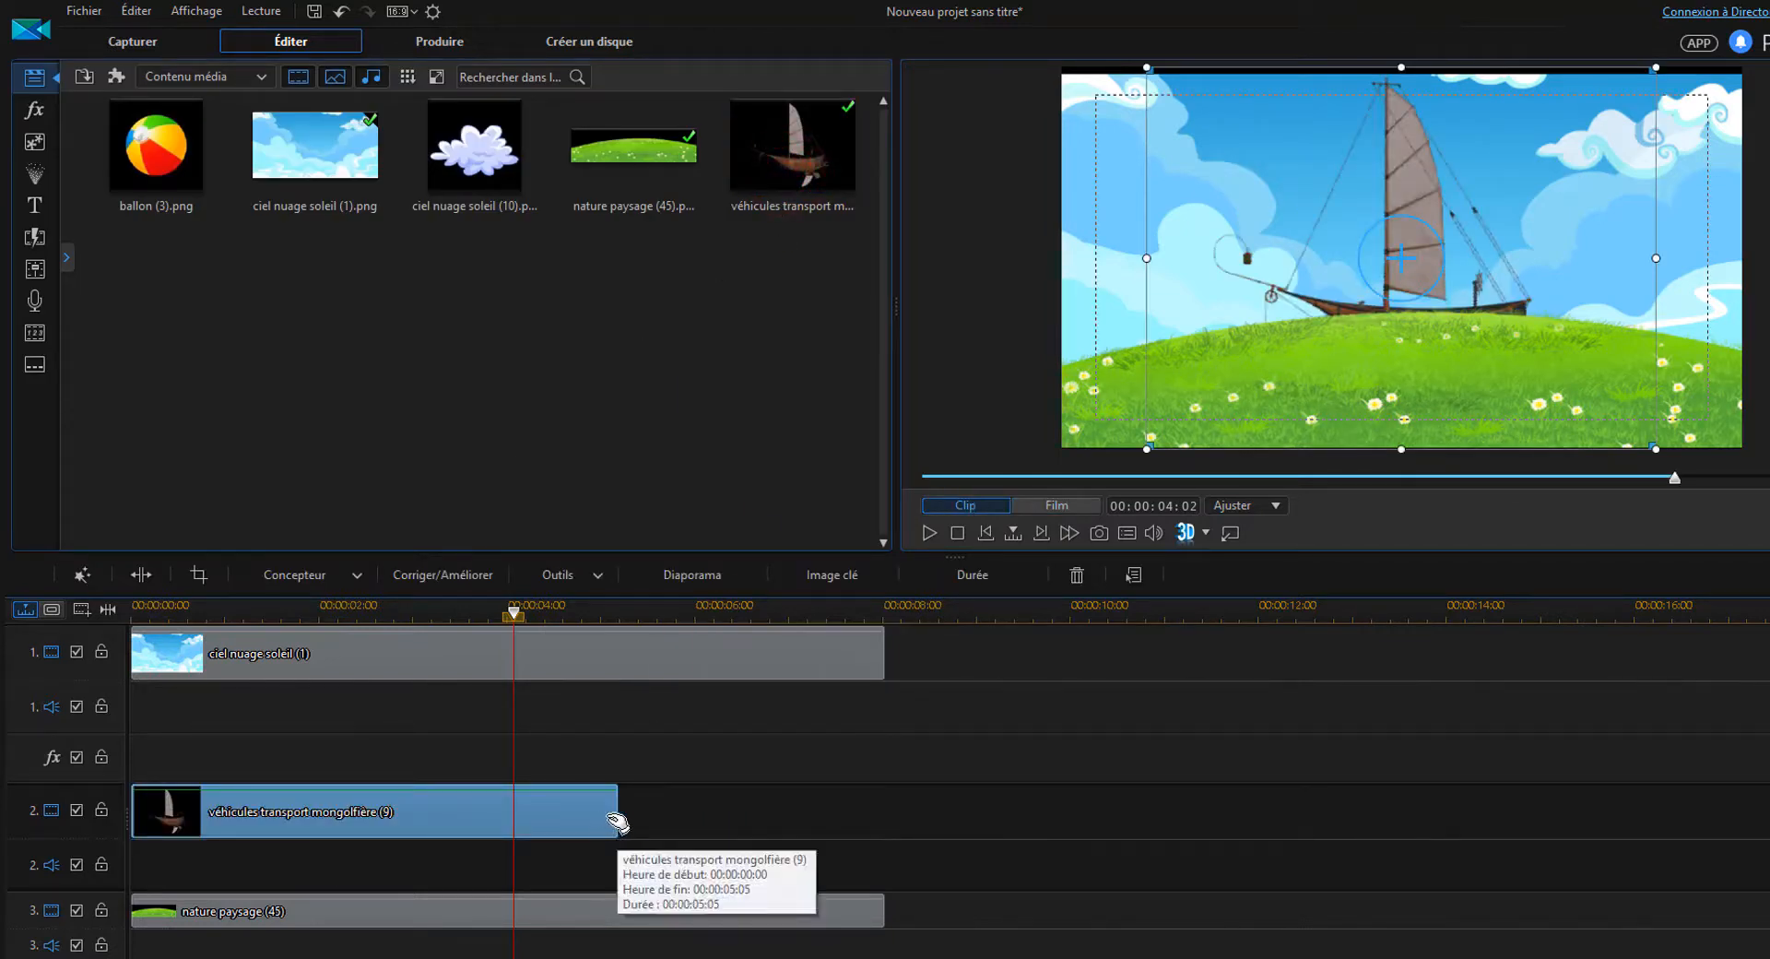
pyautogui.moveTo(618, 819); pyautogui.dragTo(883, 817)
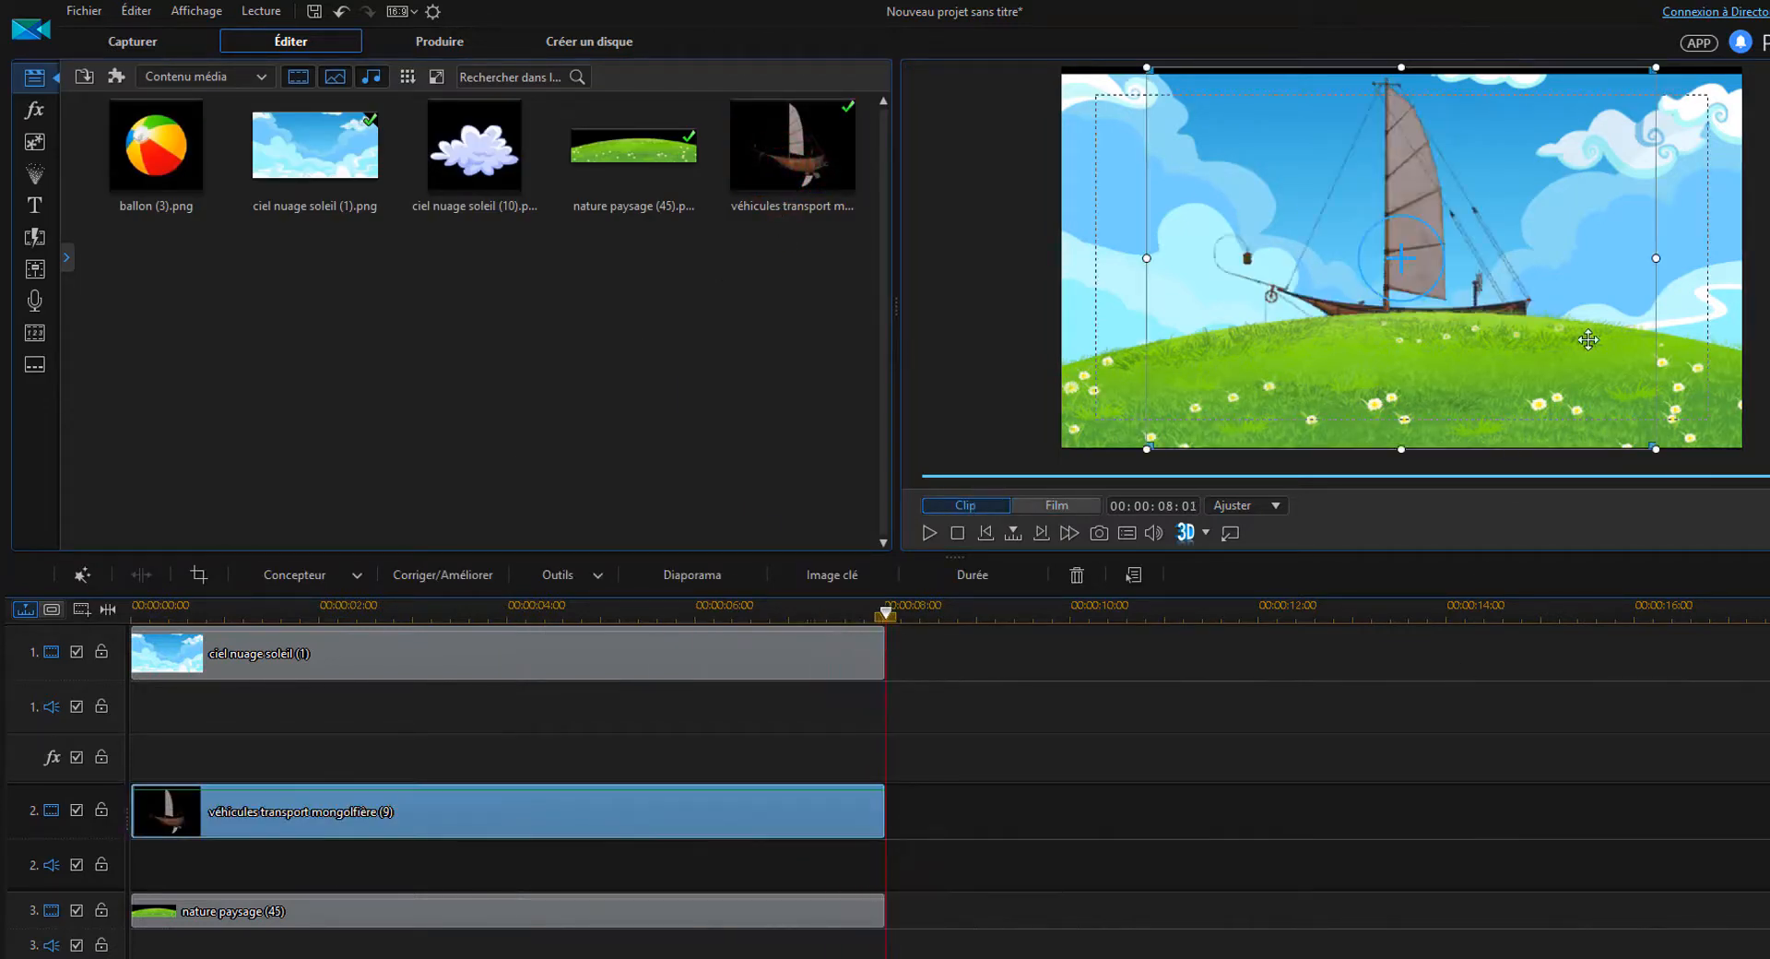
# - Shrink the boat to about 0.622 high by 0.467 wide and move it just past the frame's right edge, about X 1.237, Y 0.335
pyautogui.moveTo(1654, 449); pyautogui.dragTo(1492, 325)
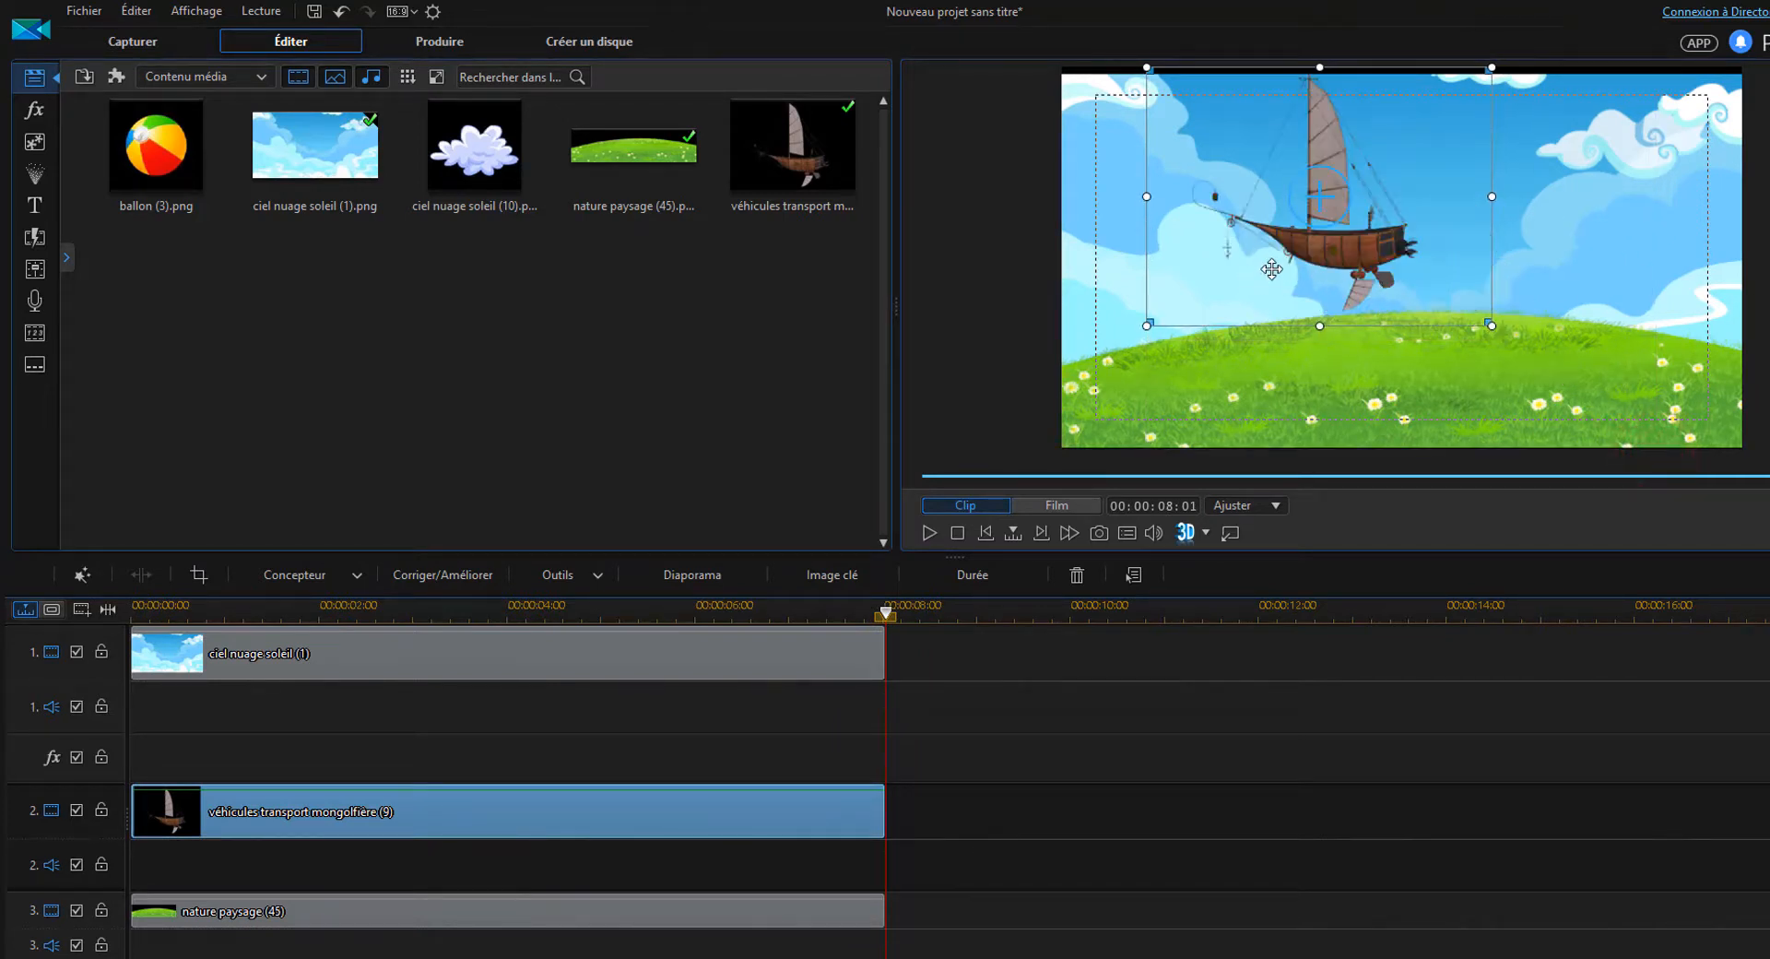
pyautogui.moveTo(1286, 243); pyautogui.dragTo(1399, 248)
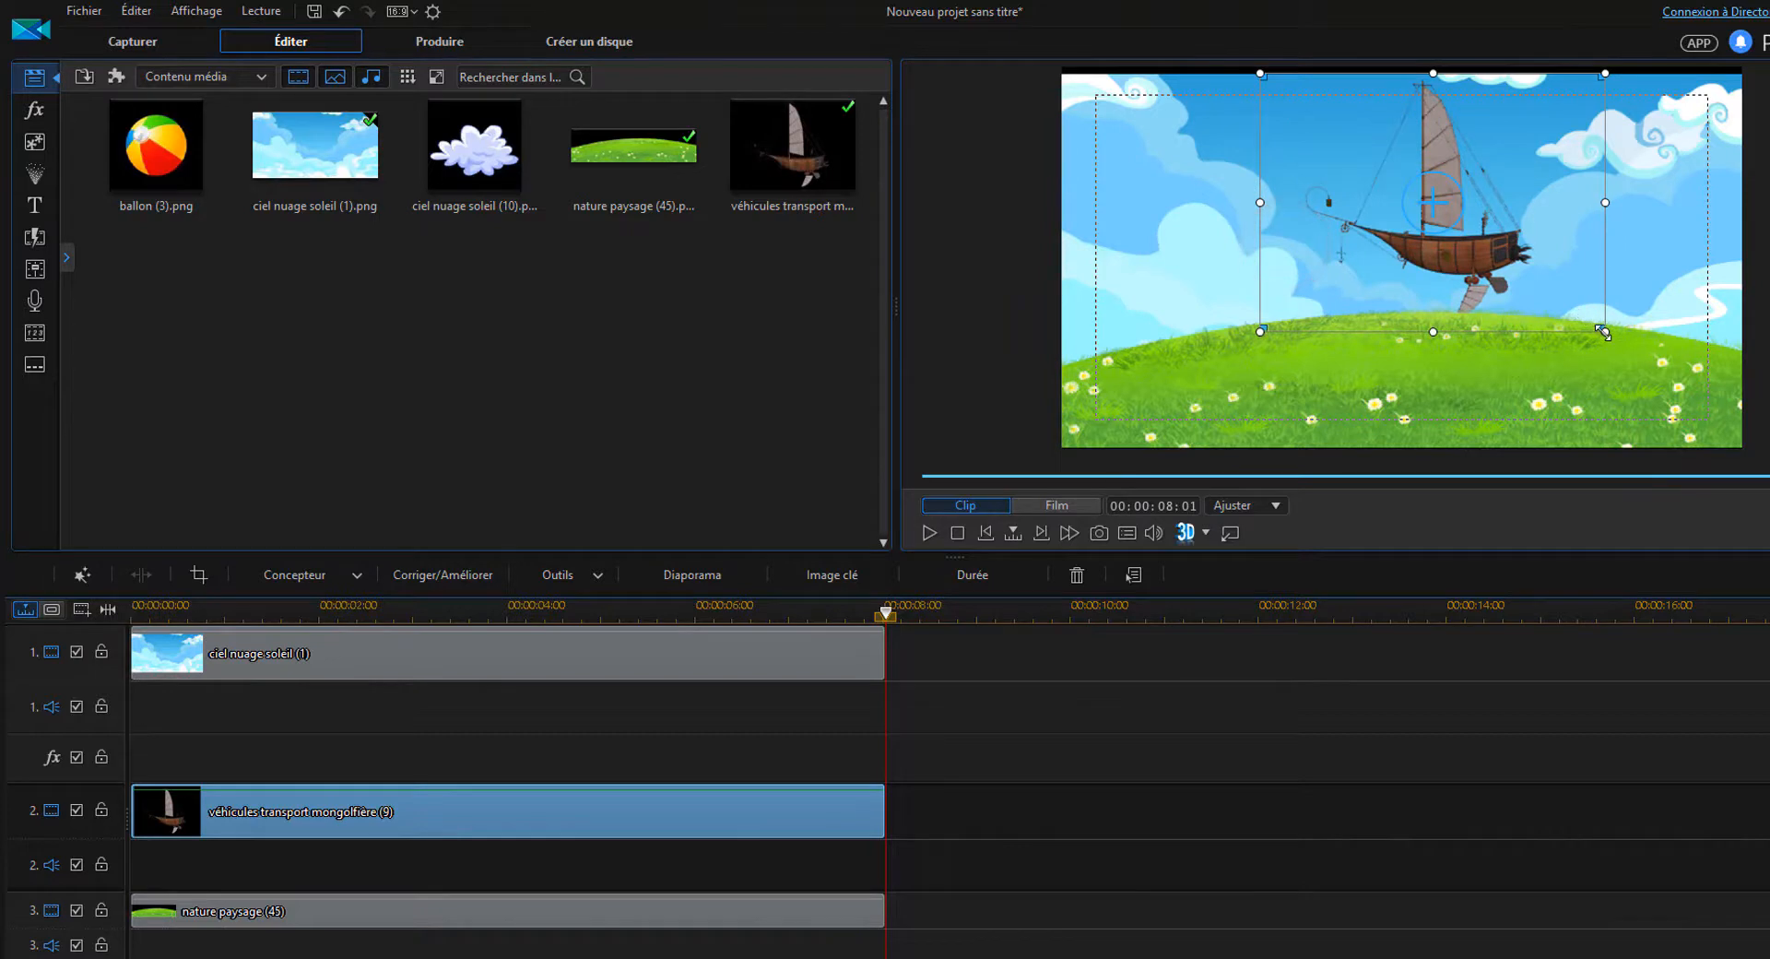
pyautogui.moveTo(1604, 333); pyautogui.dragTo(1589, 322)
pyautogui.moveTo(1413, 237); pyautogui.dragTo(1766, 235)
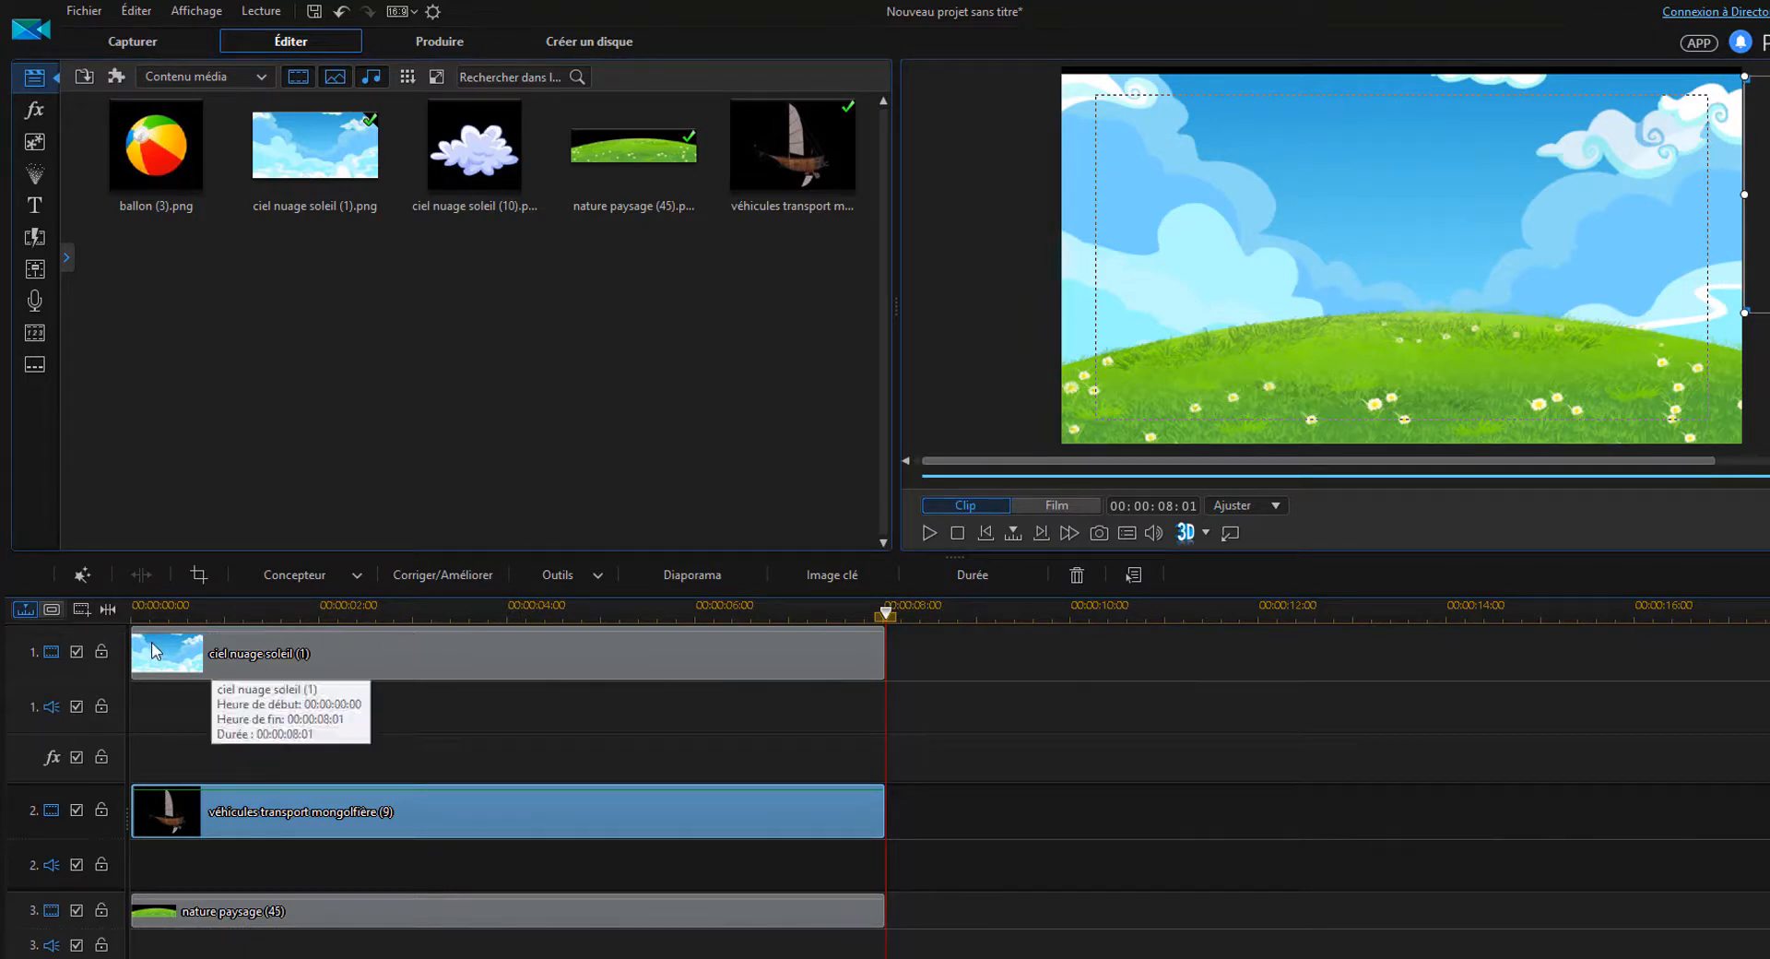
# - Animate the boat with Position keyframes, off-frame right at 00:00:01:00 and off-frame left at about X -0.236, Y 0.324 at 00:00:06:00
pyautogui.click(831, 573)
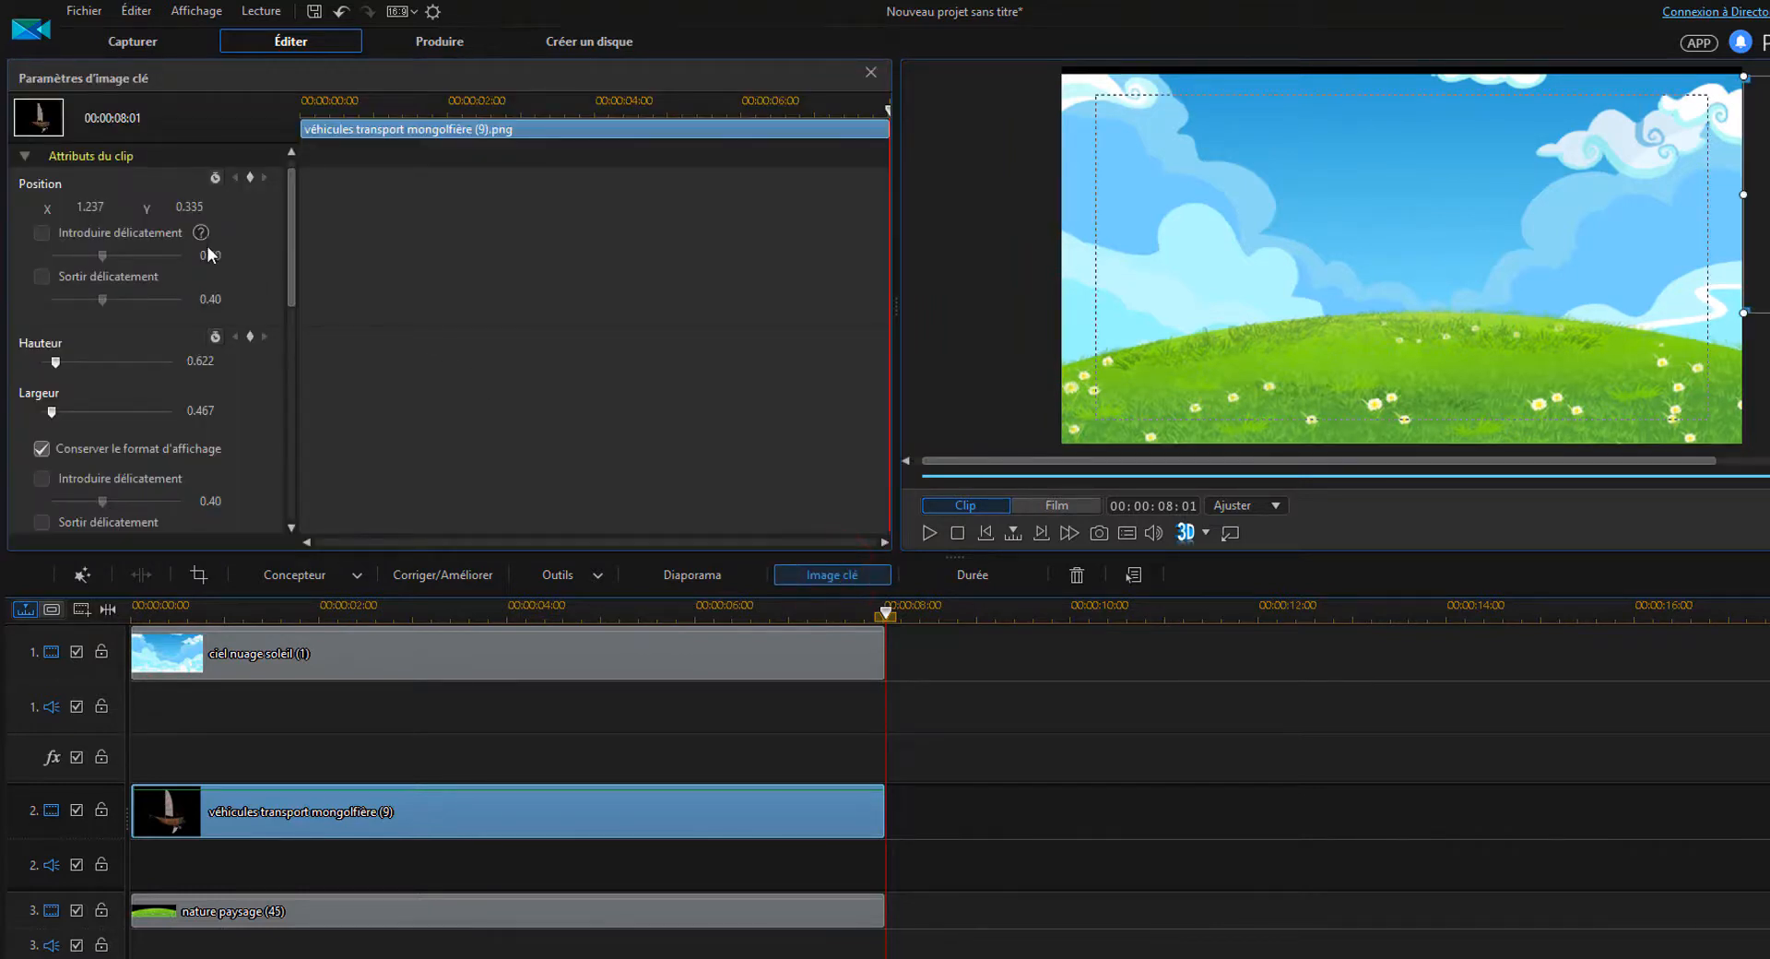
pyautogui.click(251, 179)
pyautogui.hotkey('ctrl', 'z')
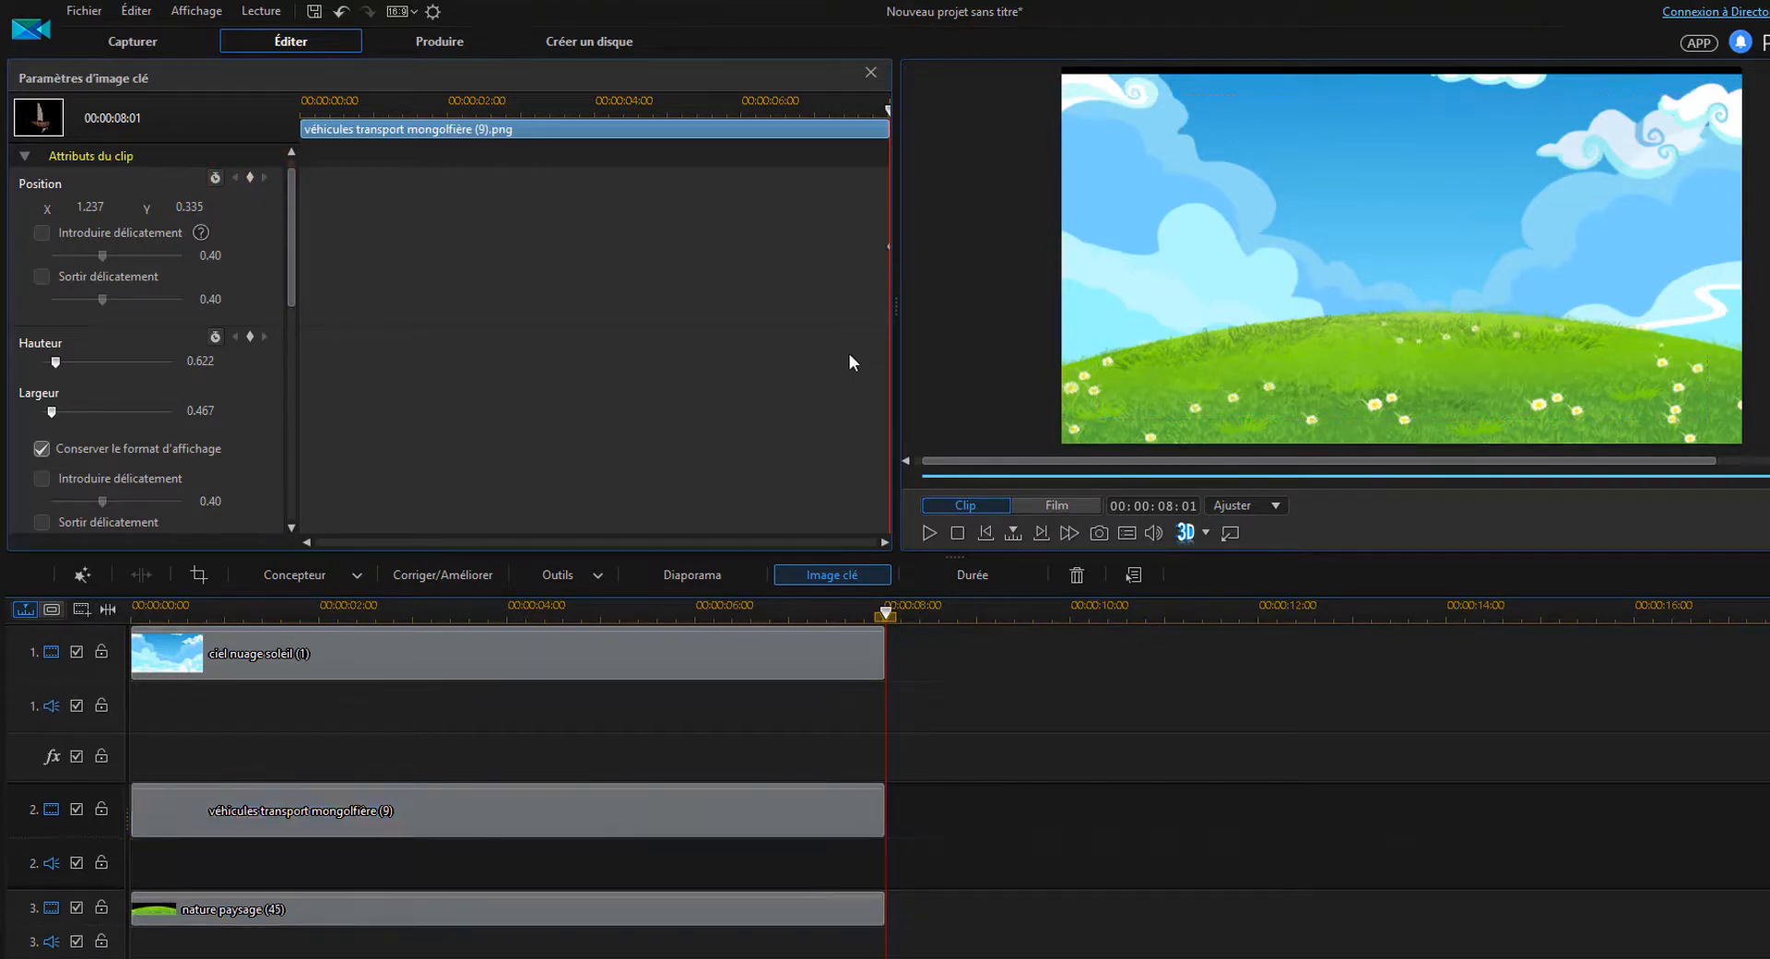
pyautogui.moveTo(758, 128); pyautogui.dragTo(373, 116)
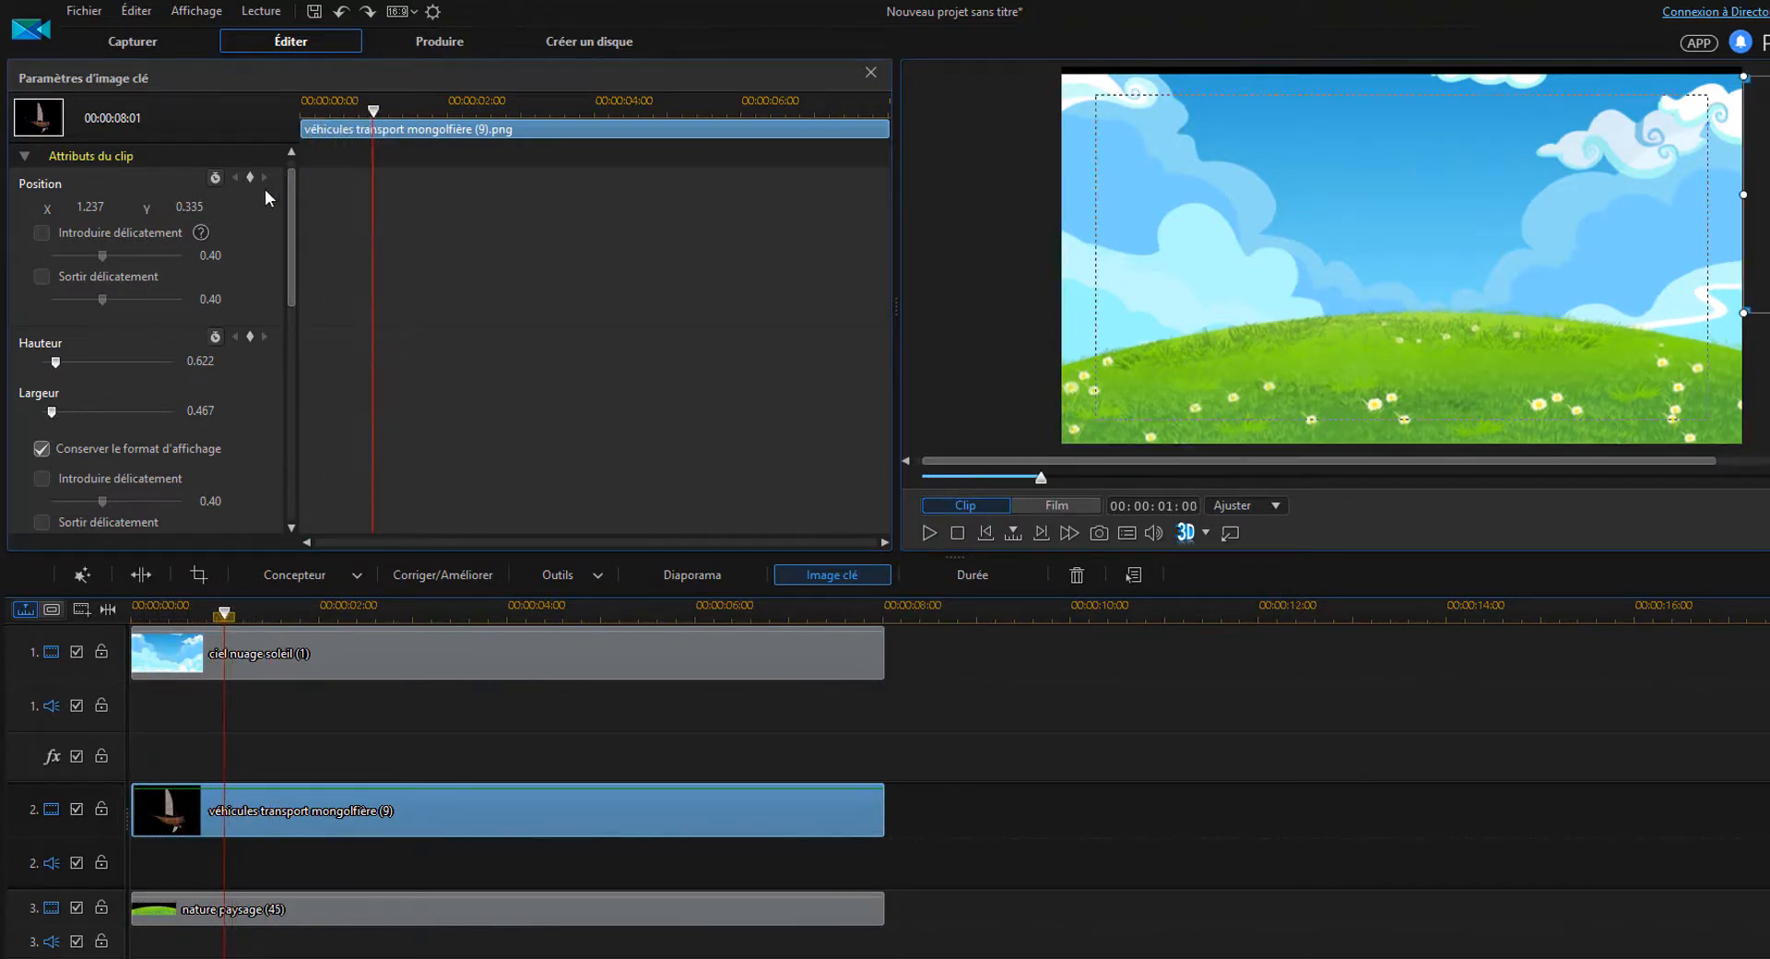
pyautogui.click(249, 178)
pyautogui.moveTo(374, 115); pyautogui.dragTo(738, 137)
pyautogui.moveTo(1766, 208)
pyautogui.mouseDown()
pyautogui.moveTo(1186, 202)
pyautogui.moveTo(1078, 233)
pyautogui.moveTo(1102, 248)
pyautogui.moveTo(1015, 248)
pyautogui.mouseUp()
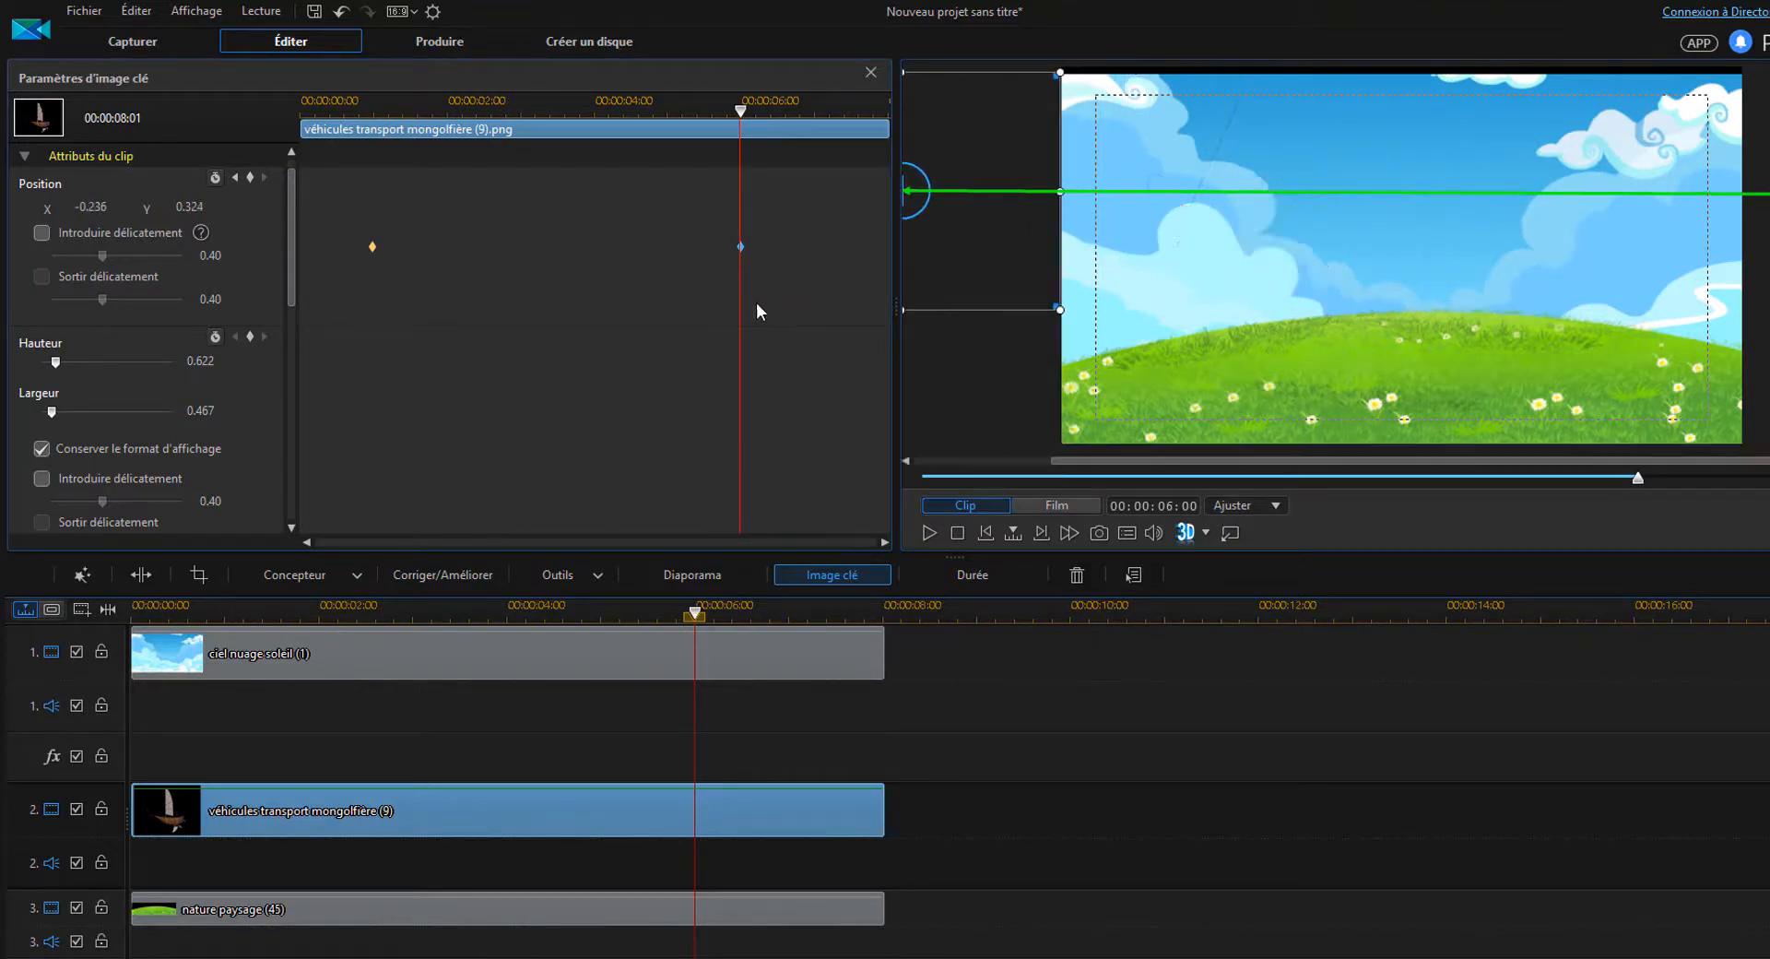
# - Preview the boat's crossing of the sky from the start of the clip and pause near its end
pyautogui.click(958, 532)
pyautogui.click(929, 533)
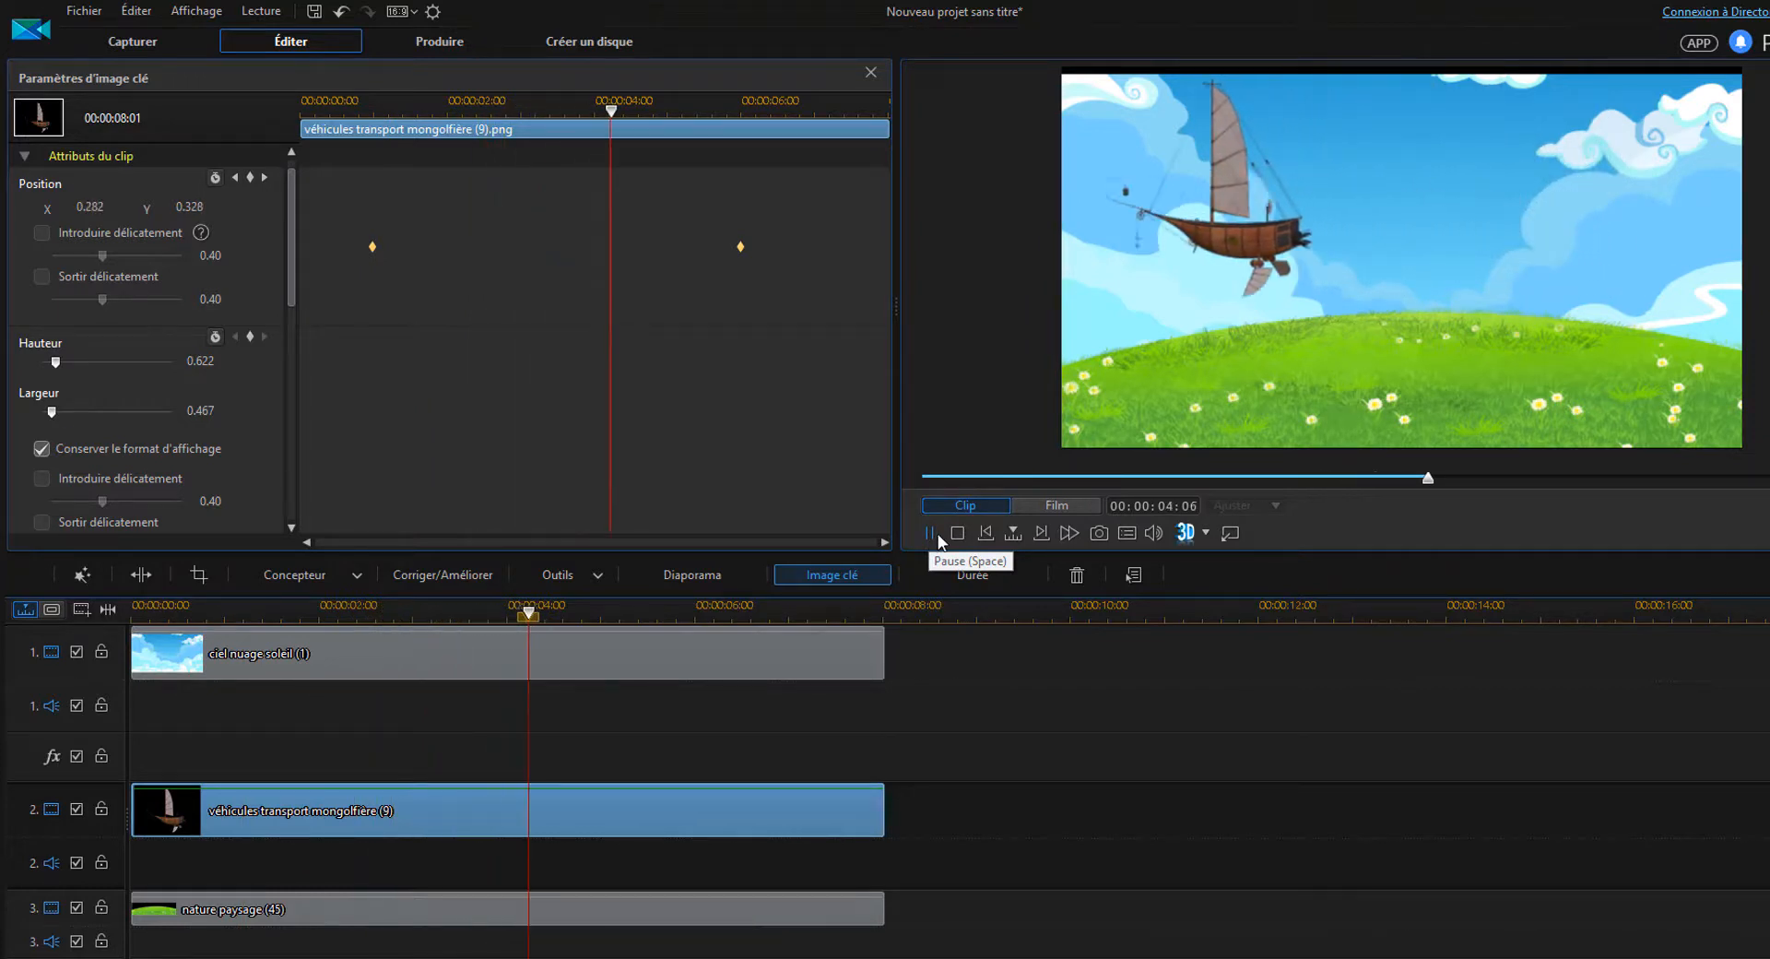
pyautogui.click(929, 532)
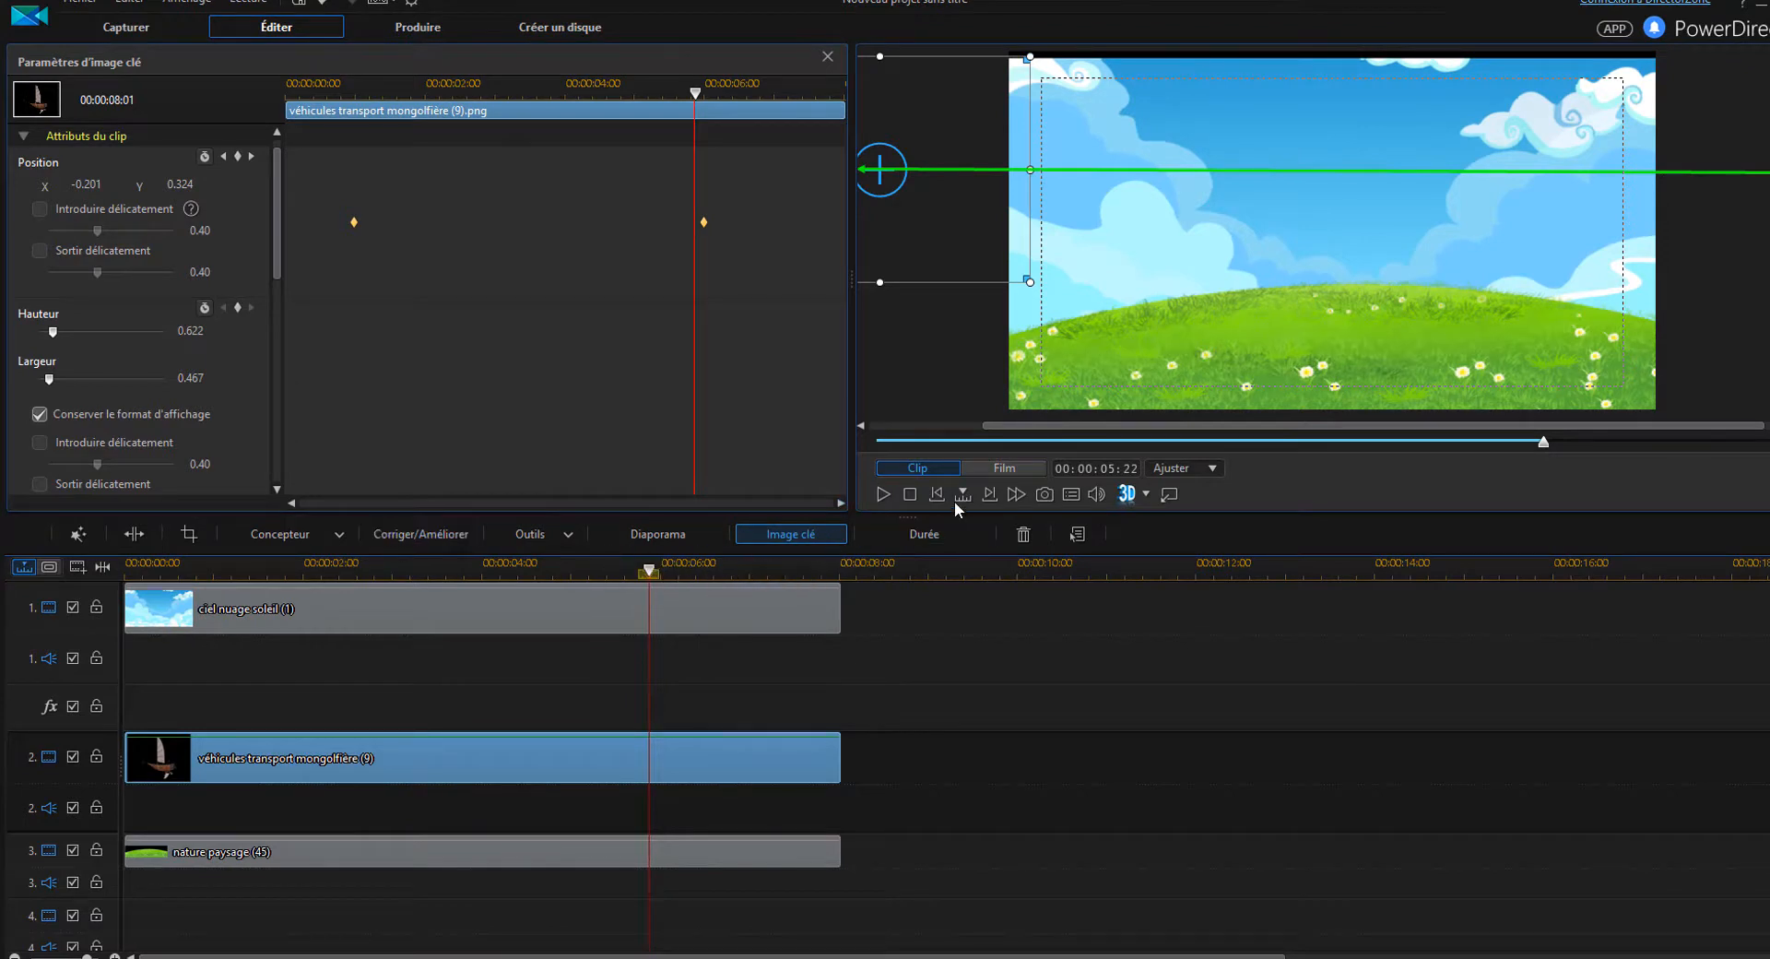
# - Add the cloud image to video track 4 from 00:00:00:00 and extend it to 00:00:08:01
pyautogui.click(984, 469)
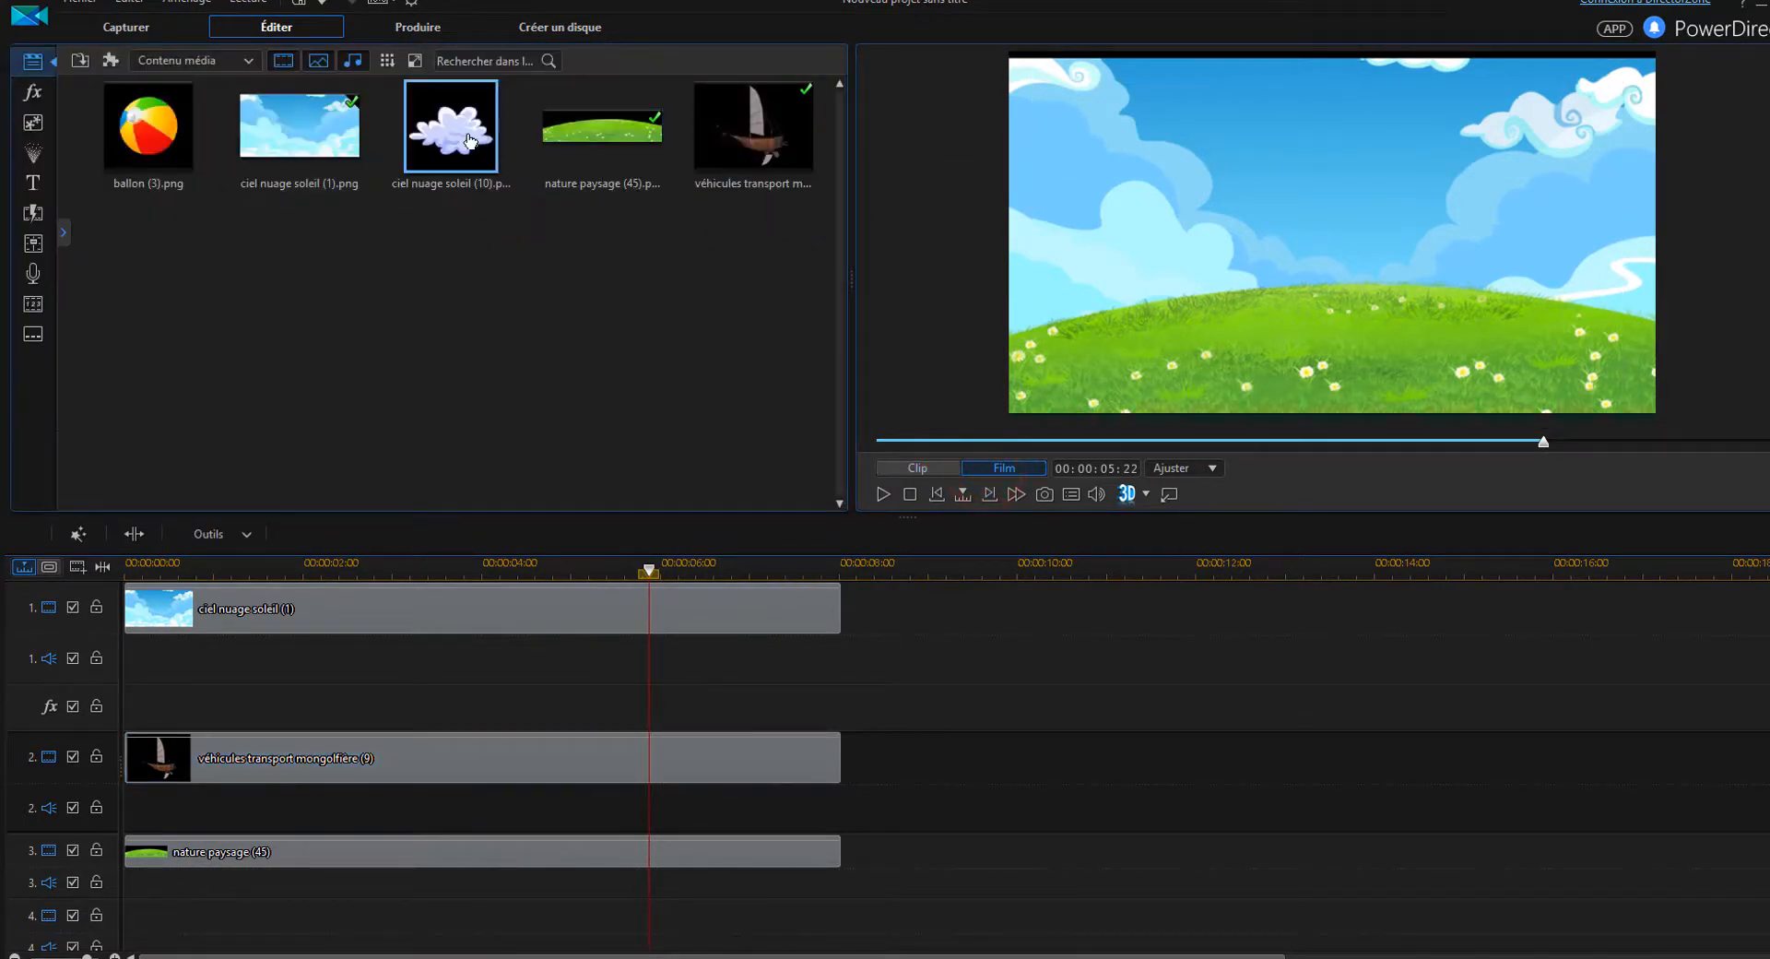
pyautogui.moveTo(451, 126); pyautogui.dragTo(129, 917)
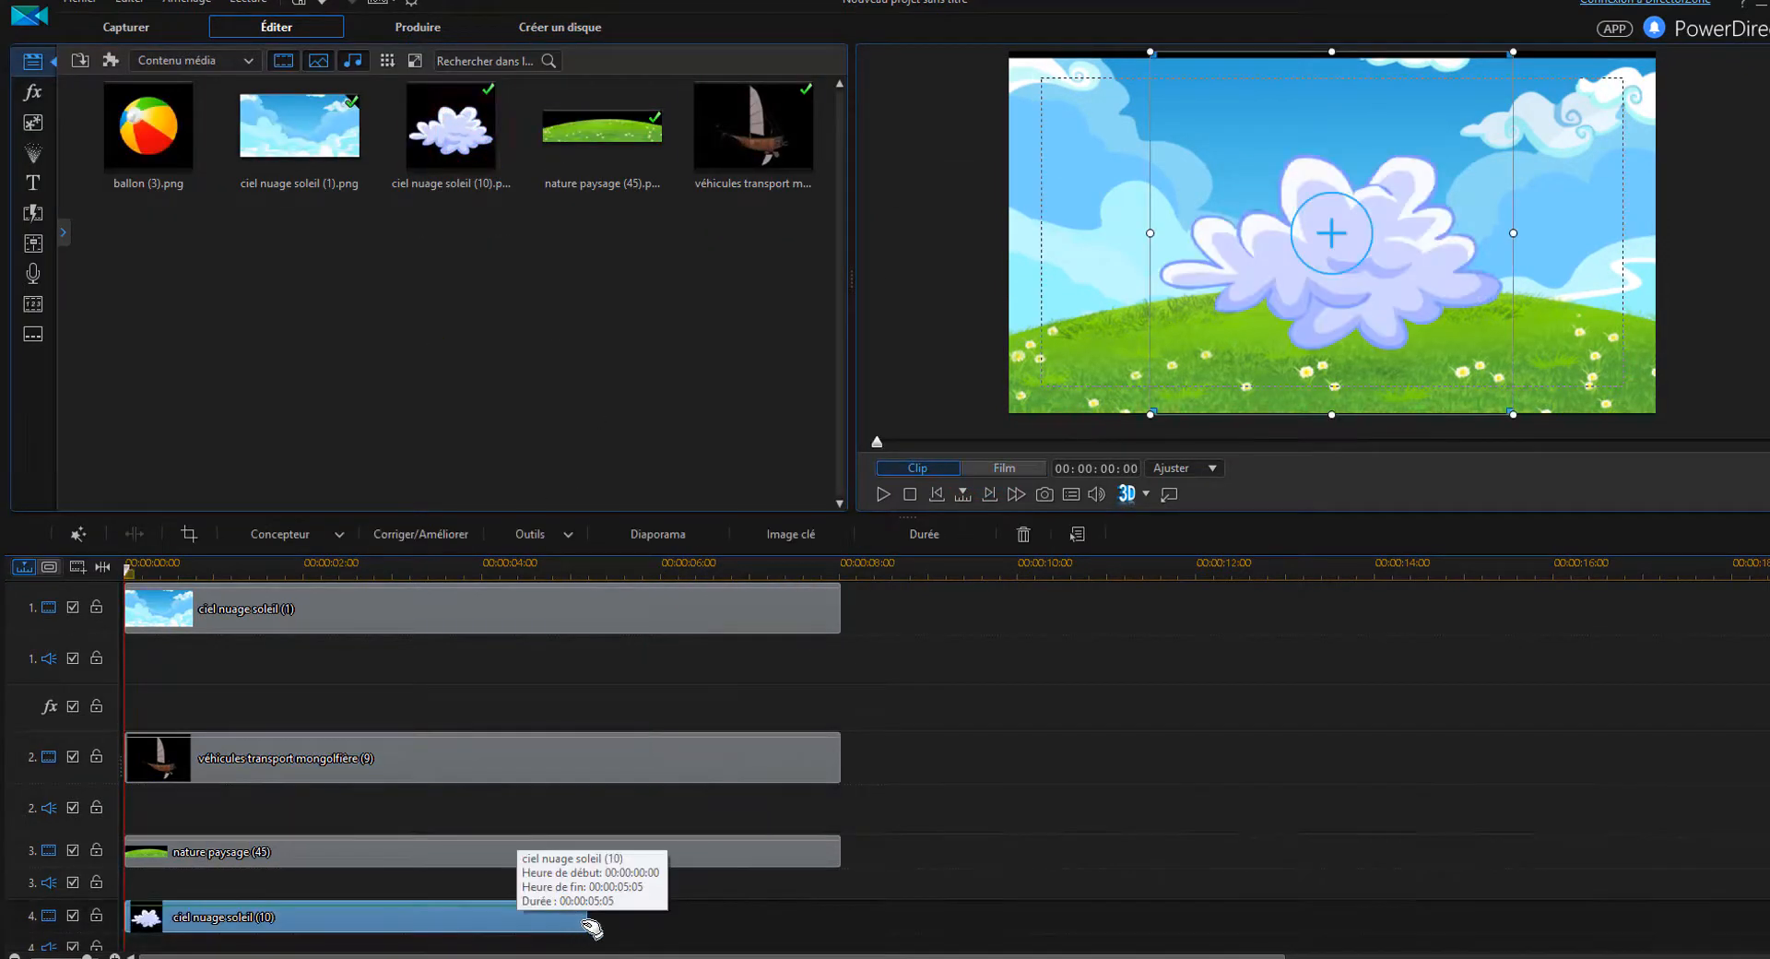
pyautogui.moveTo(588, 922); pyautogui.dragTo(843, 919)
# - Swap the cloud and meadow tracks so the cloud is on video track 3, and shrink it into the left part of the sky
pyautogui.moveTo(1416, 296); pyautogui.dragTo(1416, 292)
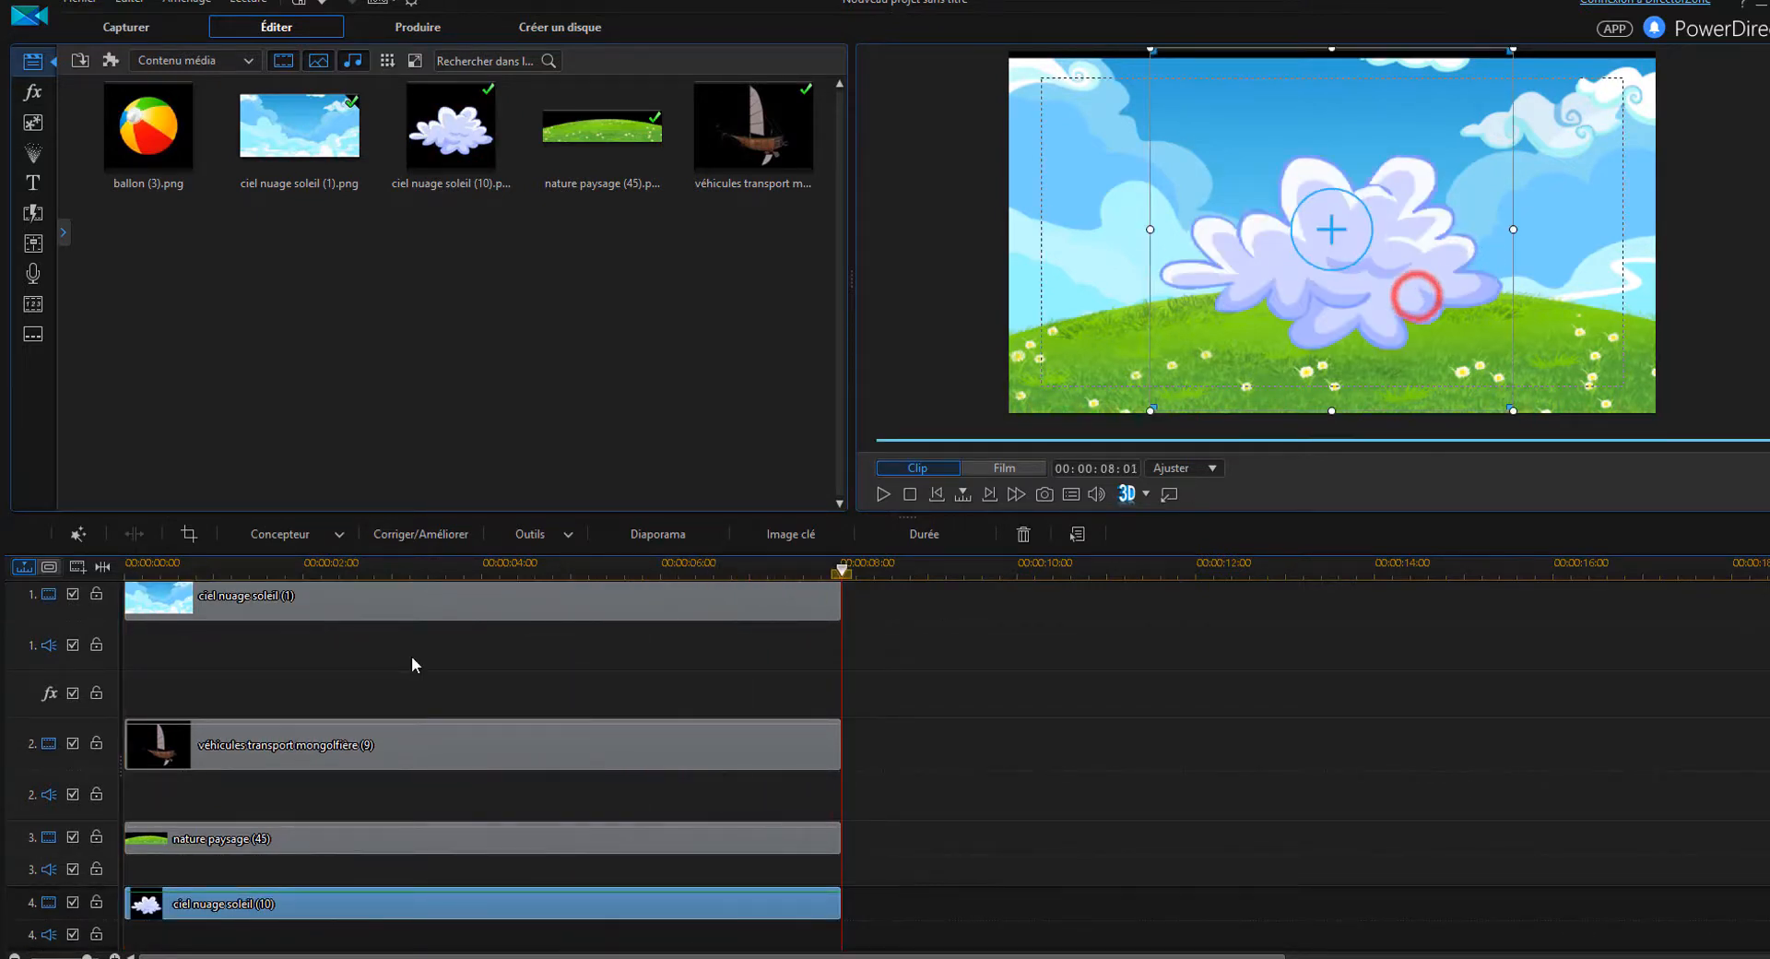
pyautogui.moveTo(37, 835); pyautogui.dragTo(37, 835)
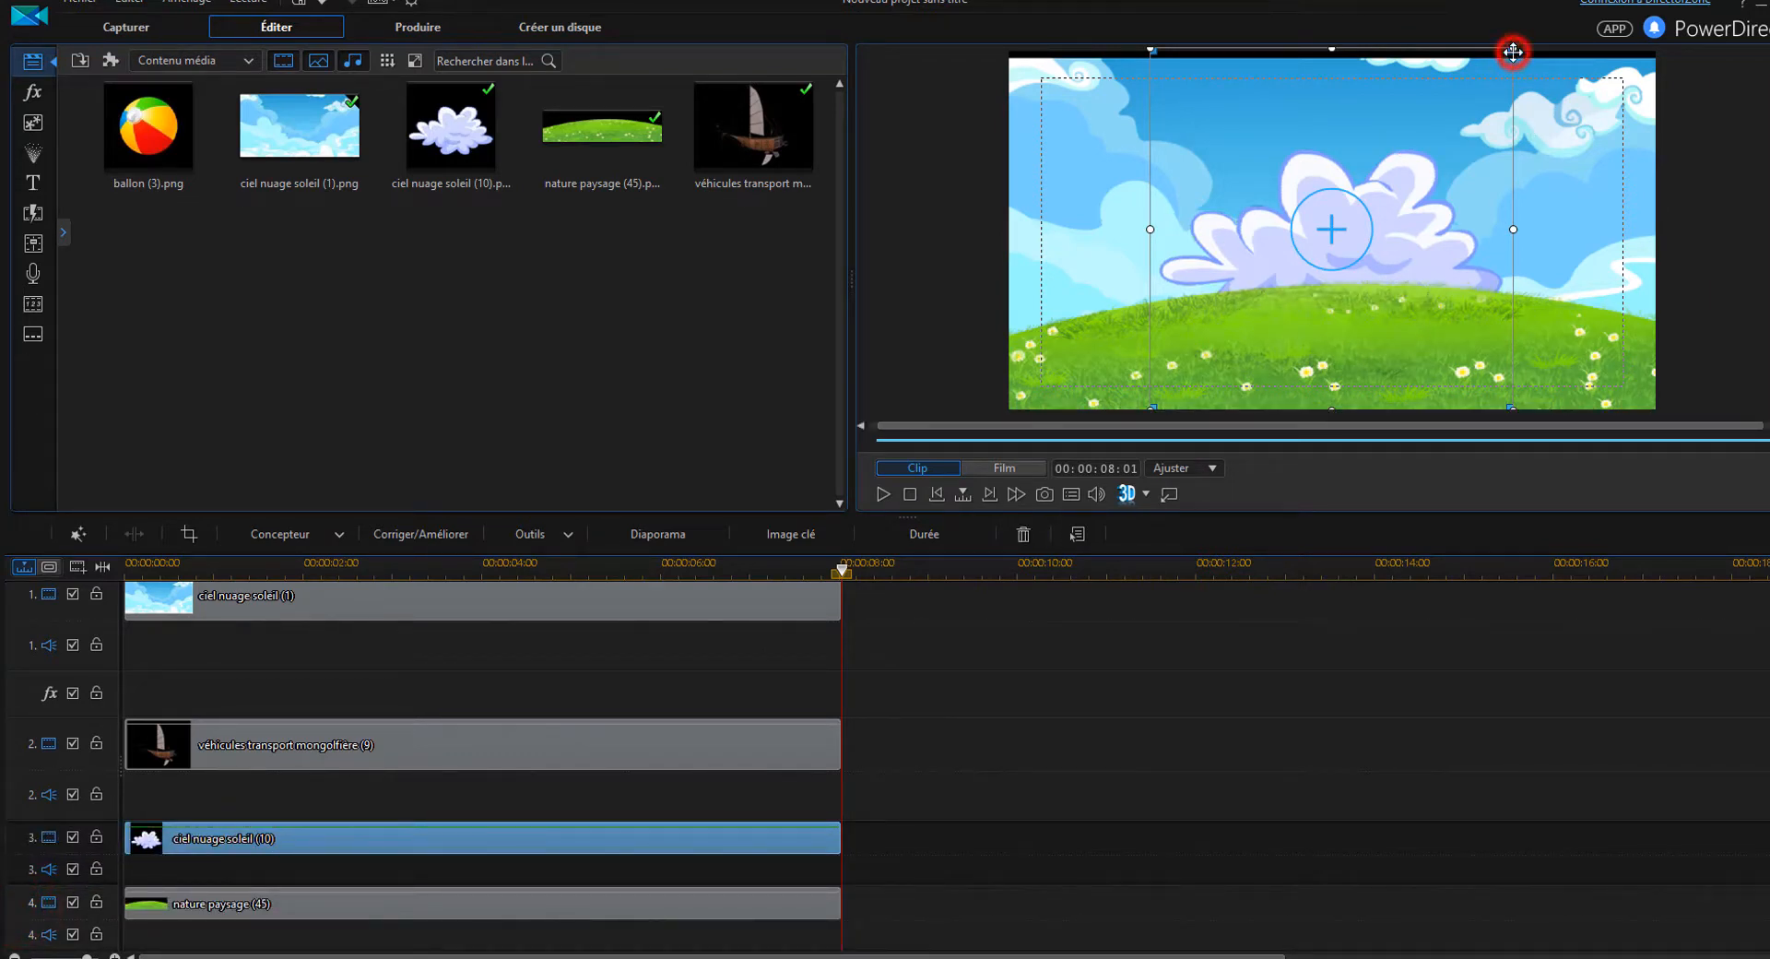
pyautogui.moveTo(1511, 50); pyautogui.dragTo(1418, 137)
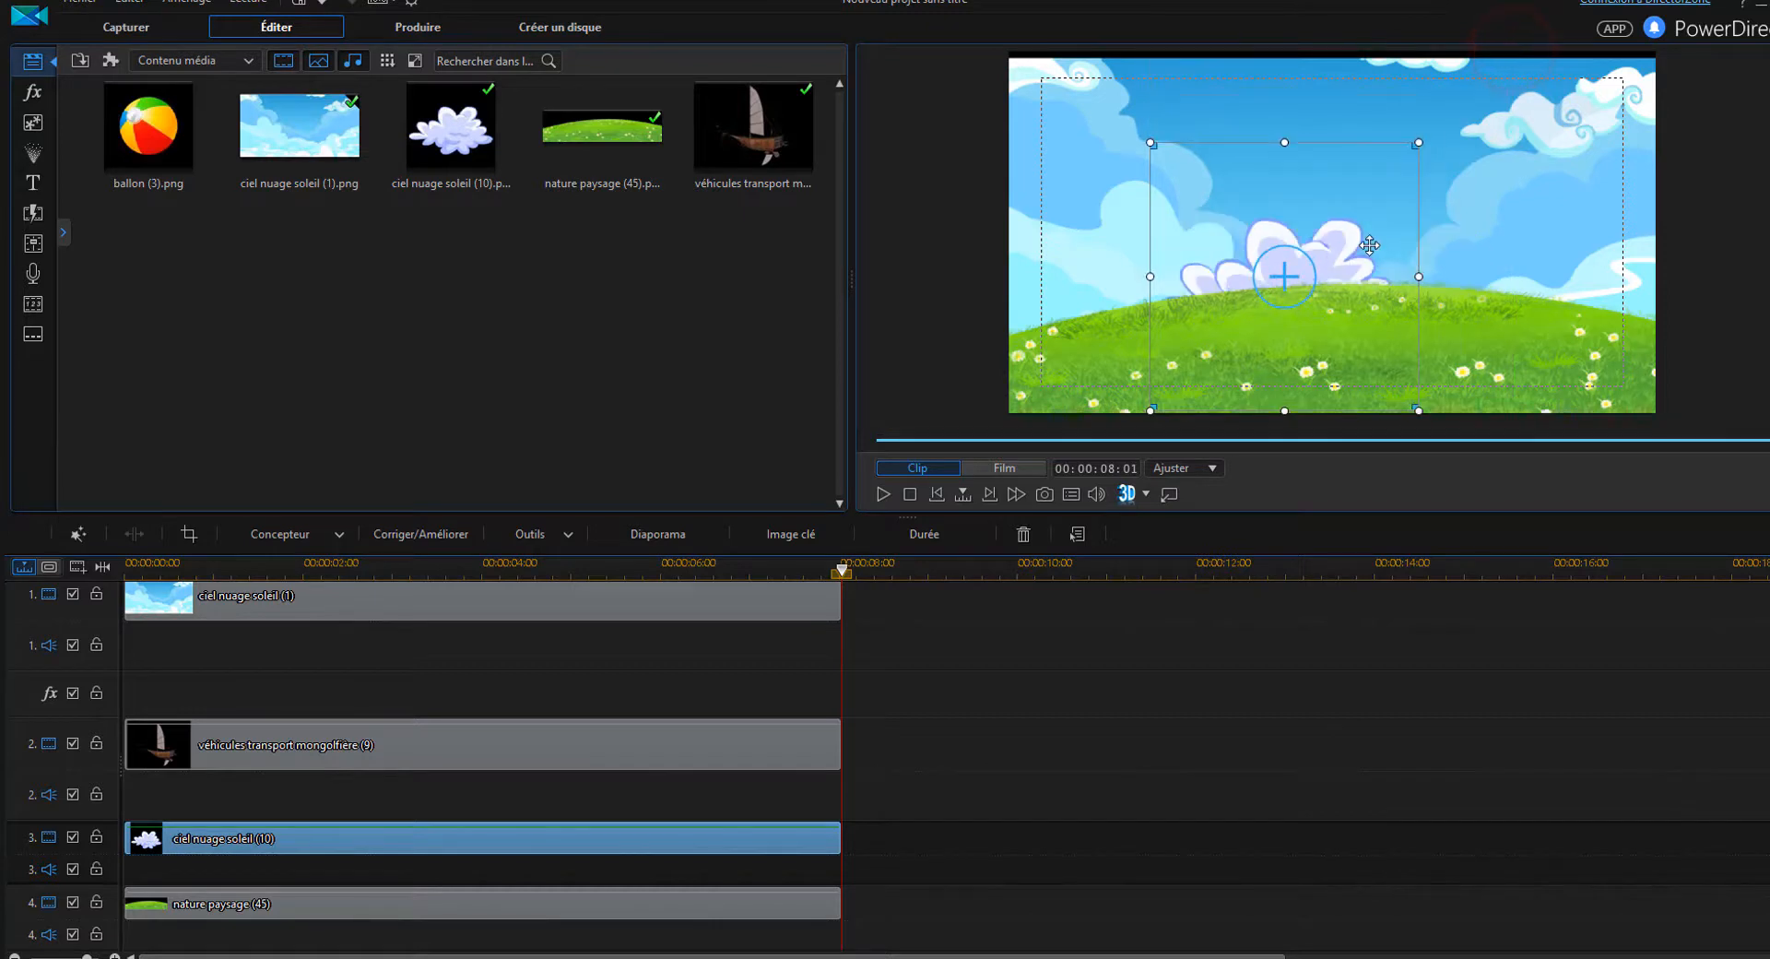
pyautogui.moveTo(1343, 246); pyautogui.dragTo(1300, 177)
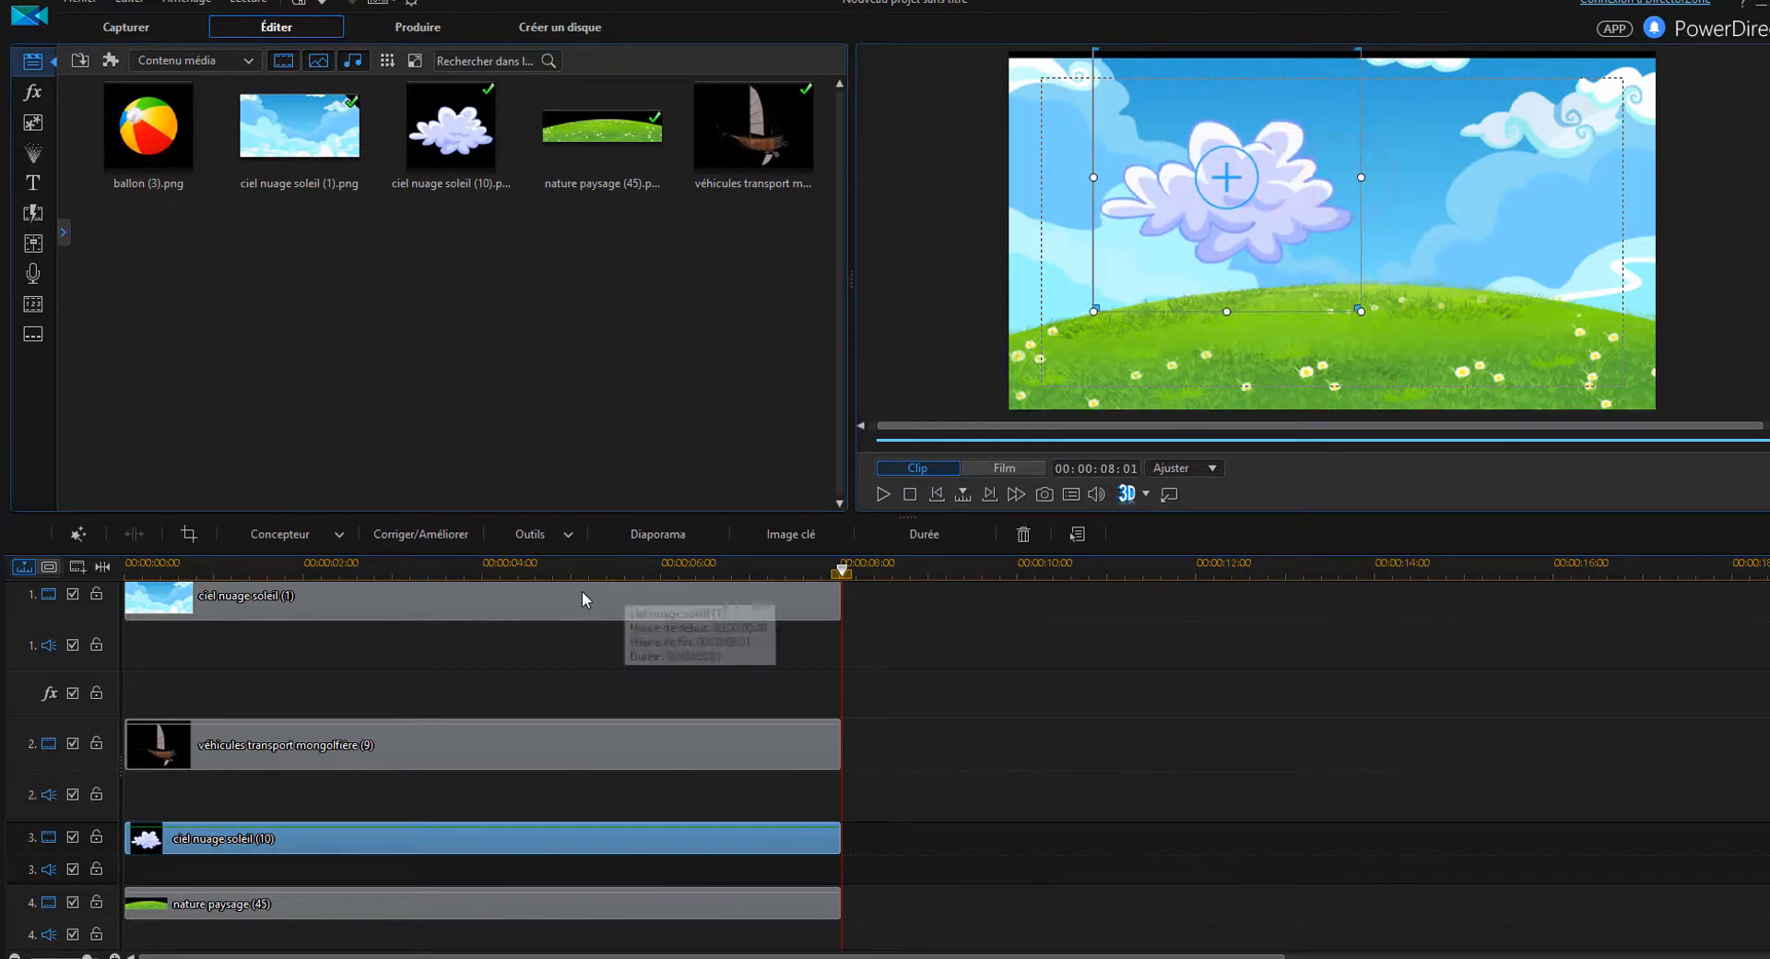
# - Preview the whole film from the start to watch the boat pass behind the cloud, and return to 00:00:00:00
pyautogui.click(910, 495)
pyautogui.click(880, 495)
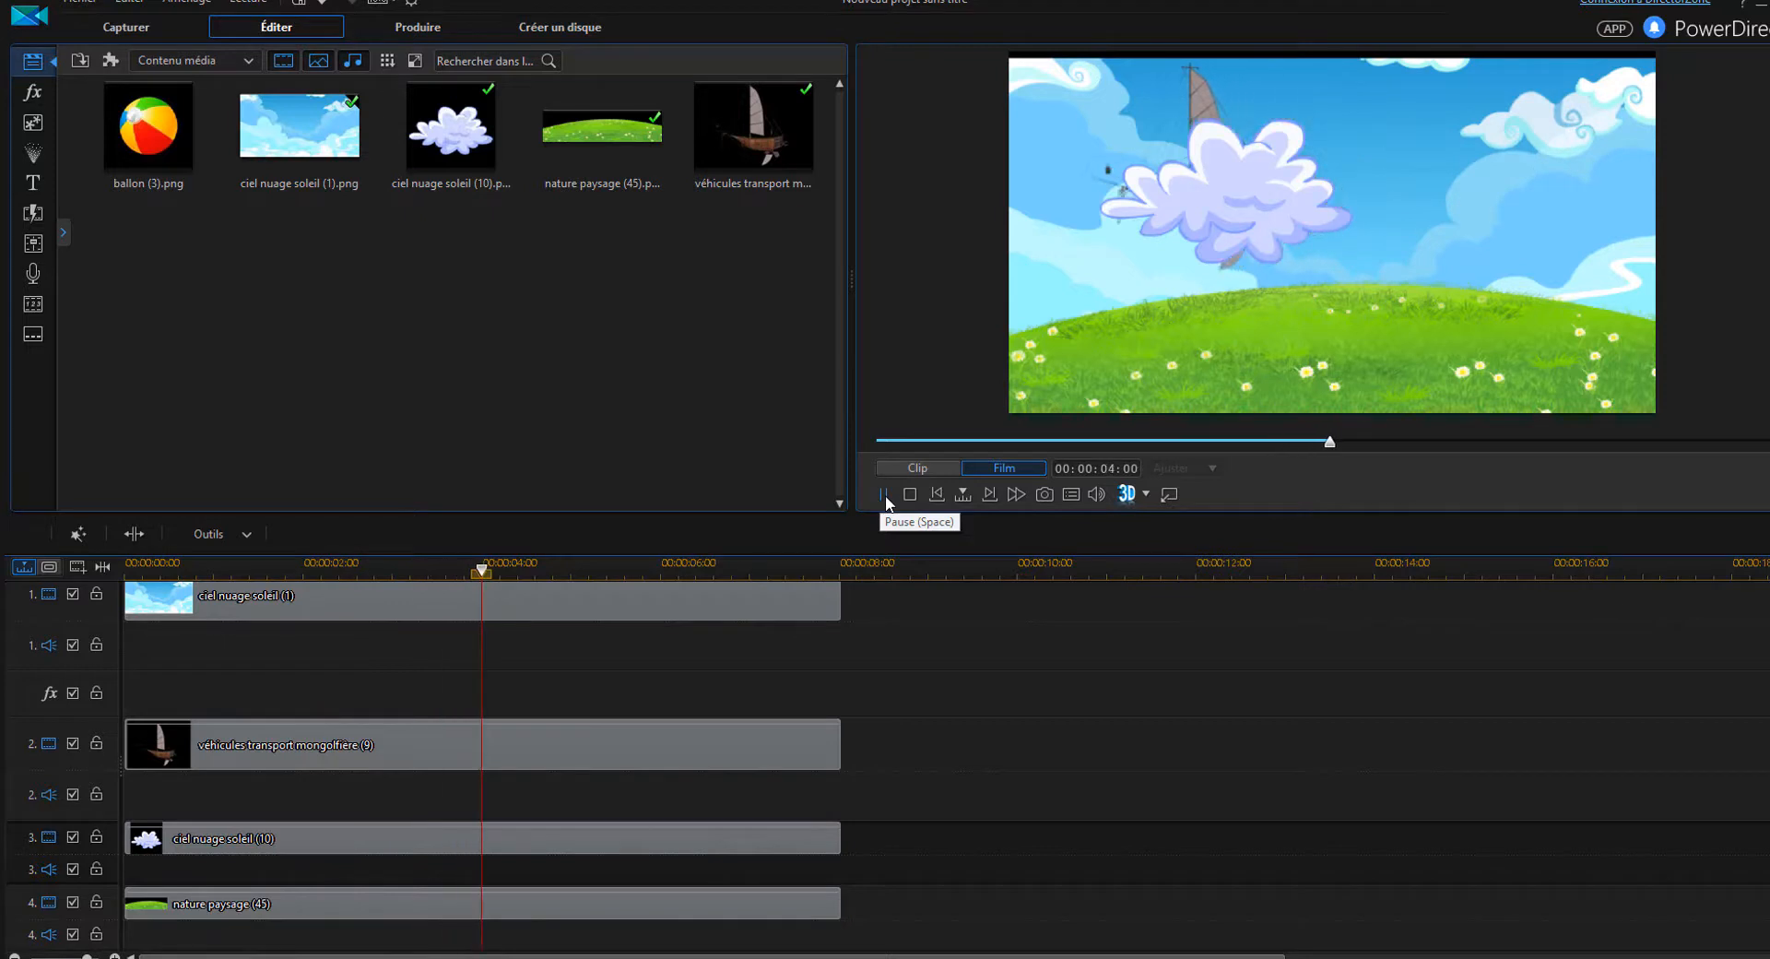
pyautogui.click(910, 495)
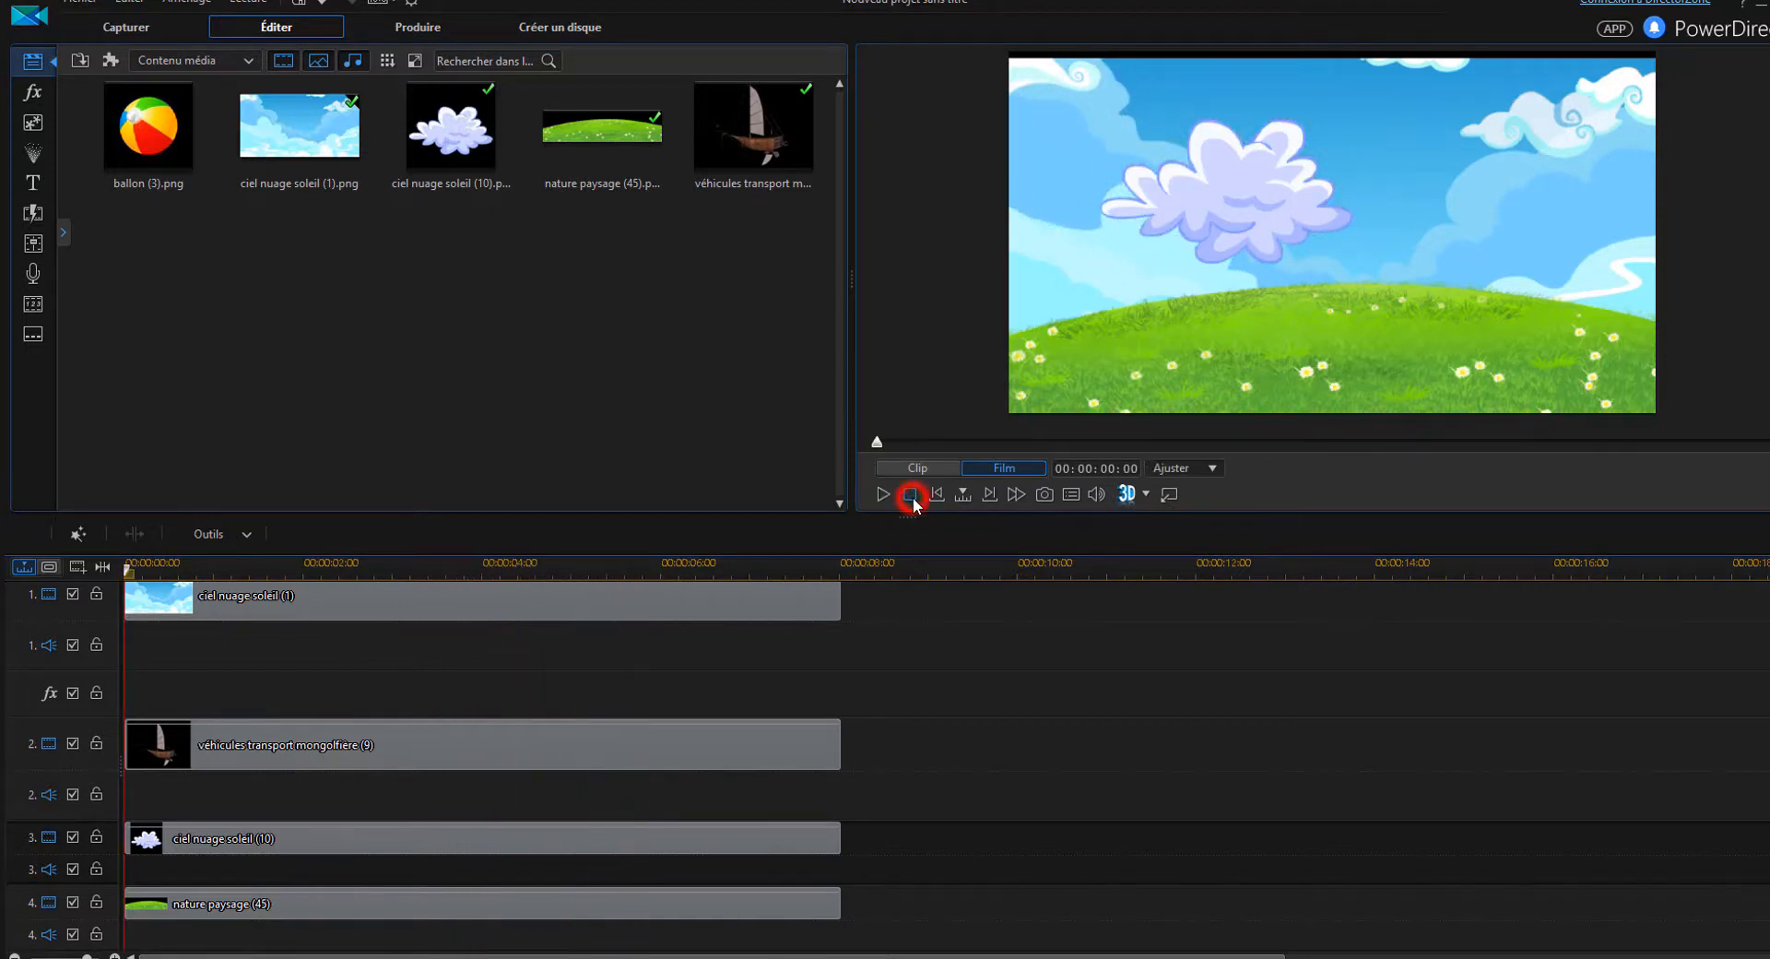